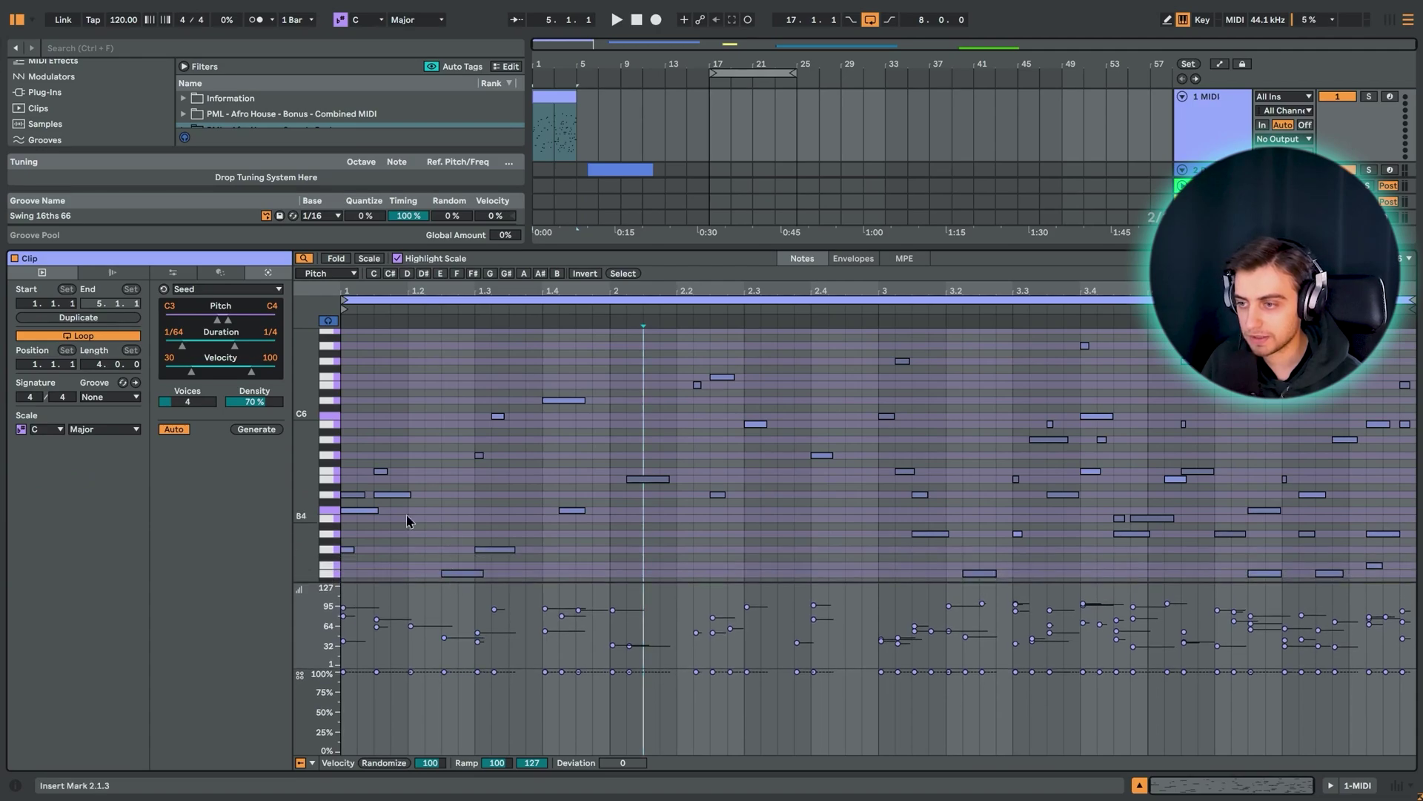
Enlarge the clip's note editor to show a wider pitch range, generate Seed notes in the clip, and undo the generation
left_click_drag(599, 249, 599, 126)
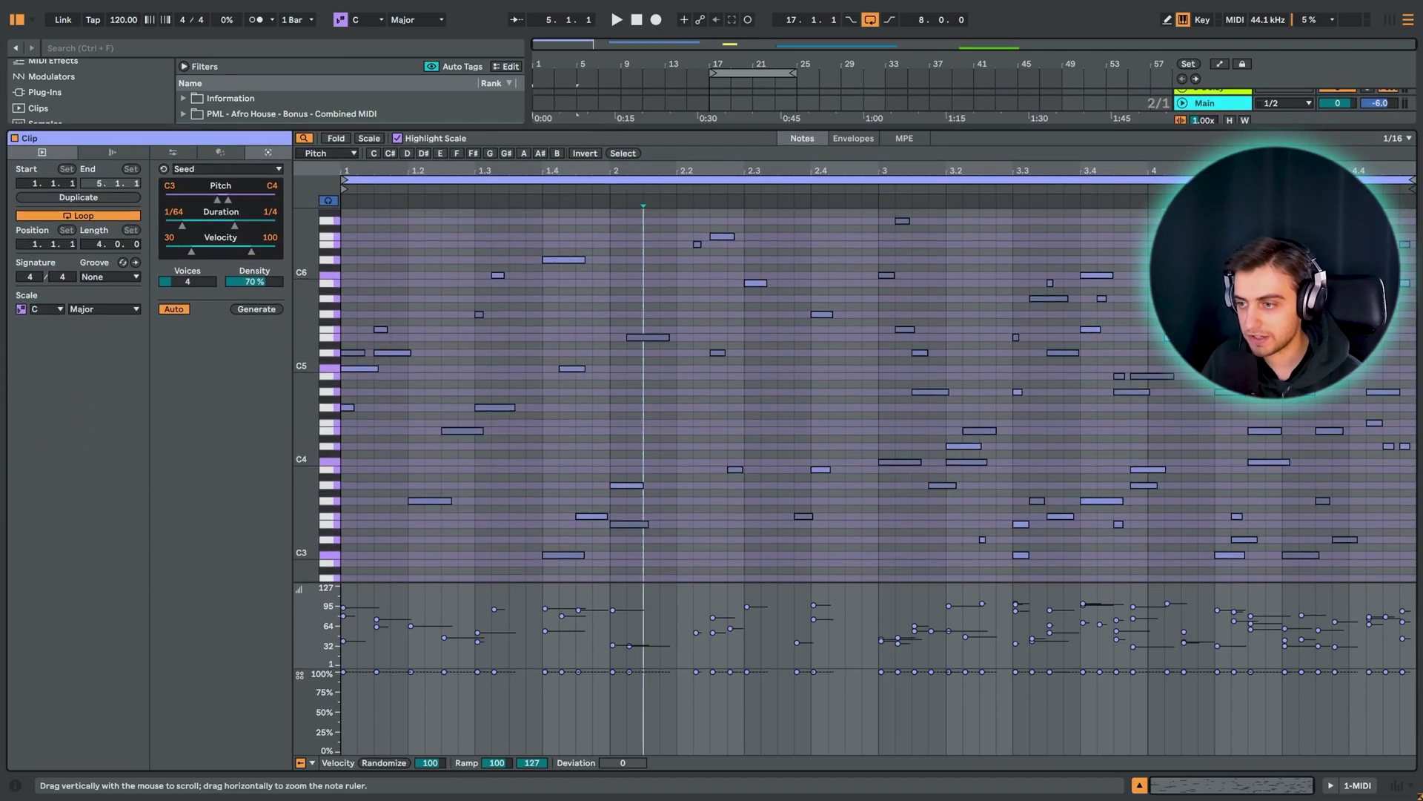
left_click_drag(308, 410, 288, 419)
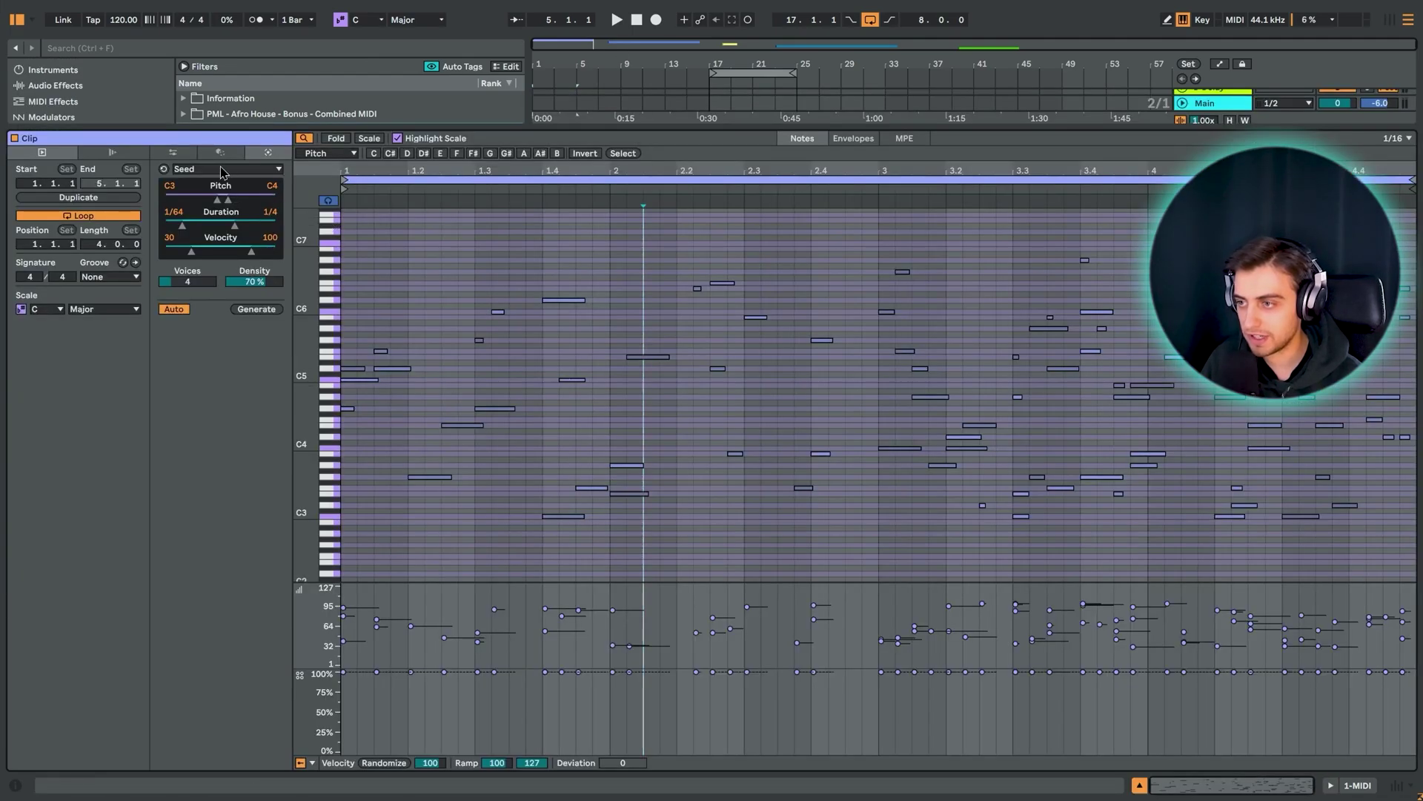
left_click(257, 313)
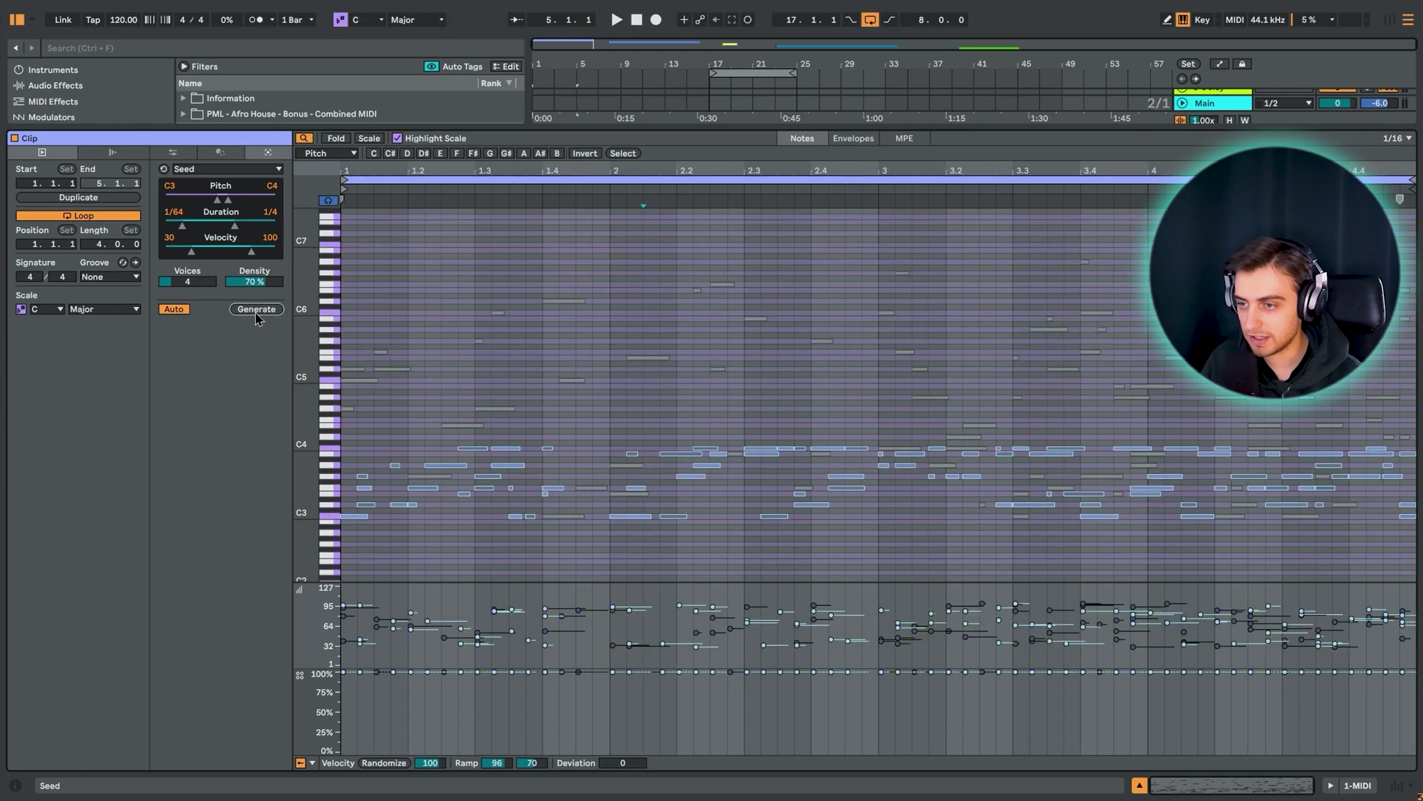
key("ctrl+z")
Set the Seed generator's density to 64% and place the insert marker at the start of the clip
left_click(276, 309)
left_click_drag(252, 280, 252, 292)
left_click(437, 263)
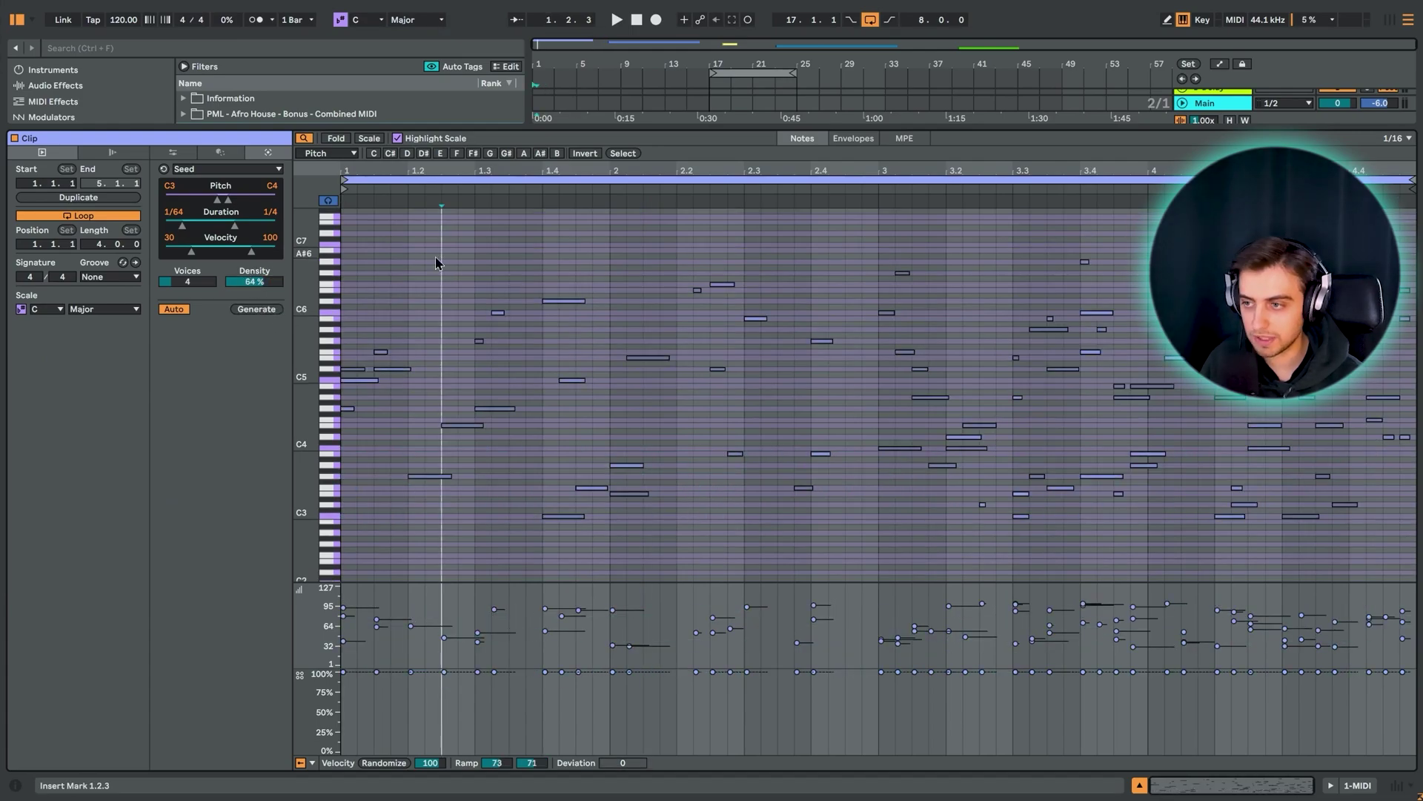
left_click(349, 271)
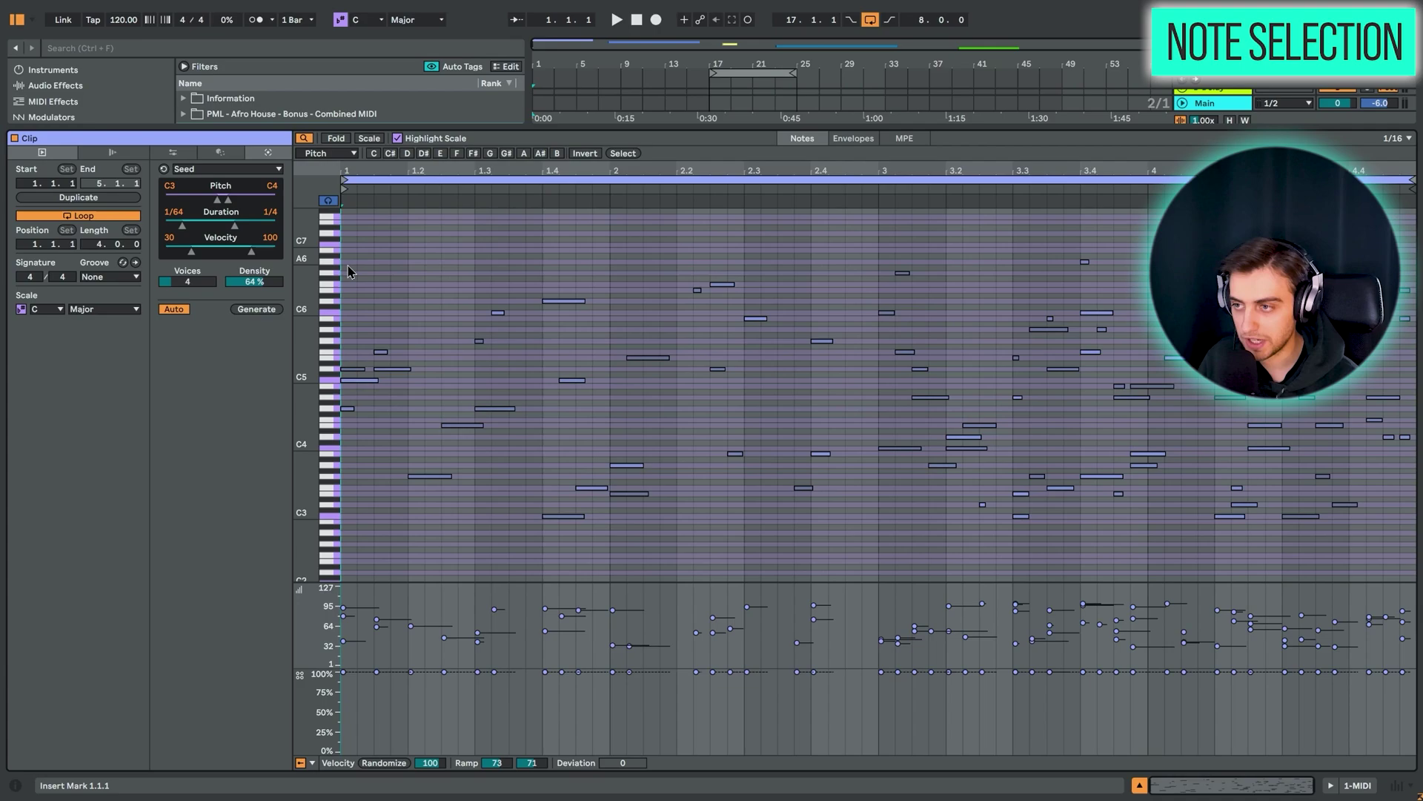
Show the note filter options, filter by Pitch, and select every C note in the clip
left_click(305, 139)
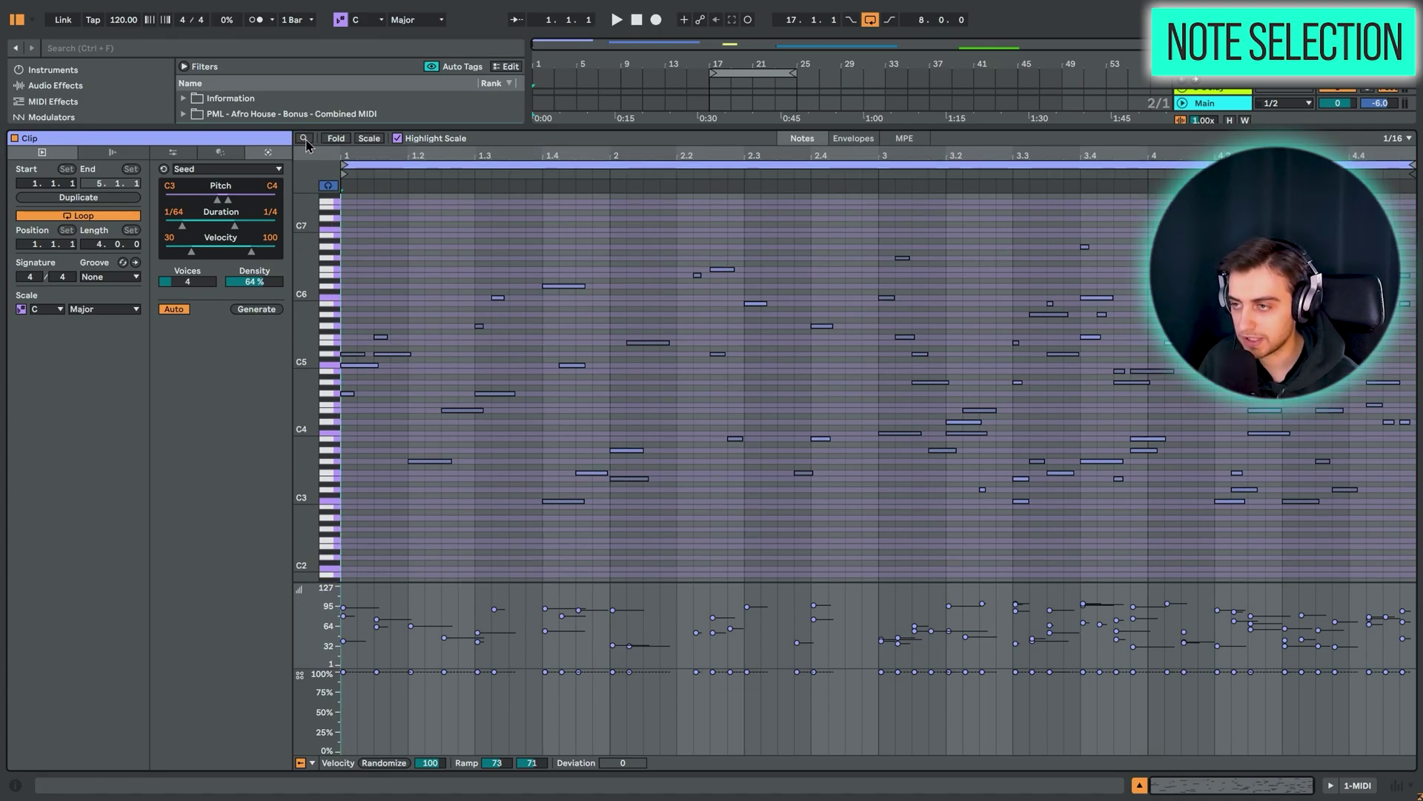
left_click(305, 140)
left_click(326, 154)
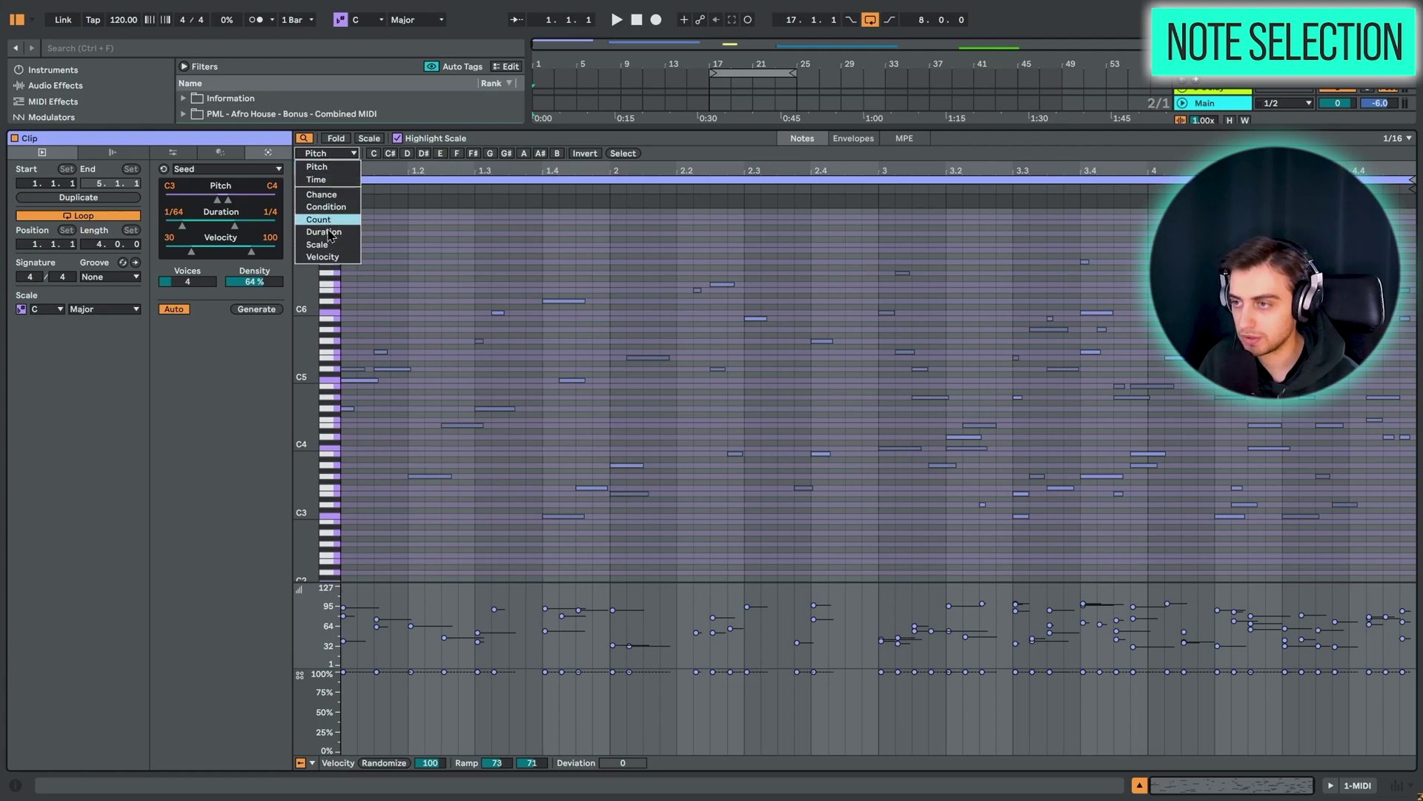
left_click(331, 170)
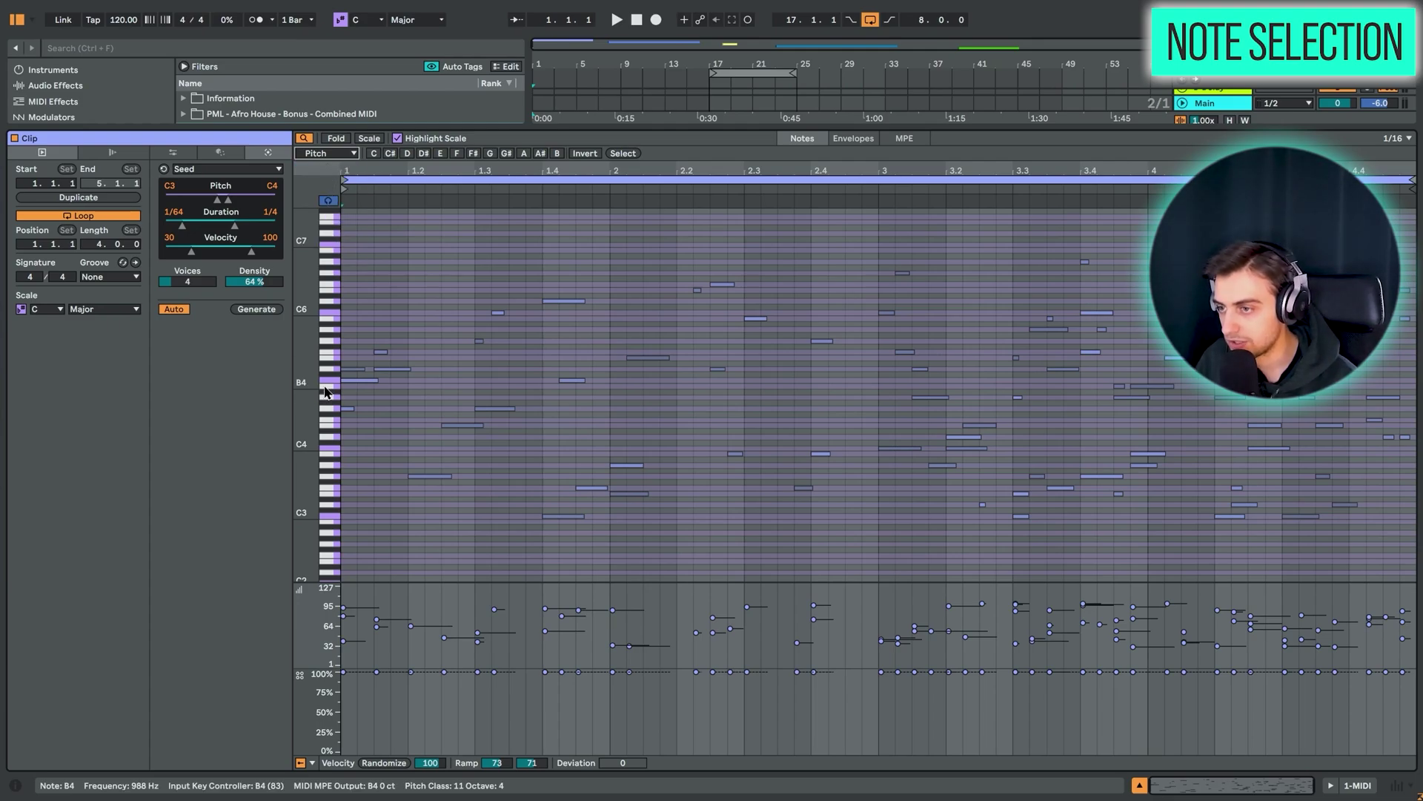
left_click(375, 154)
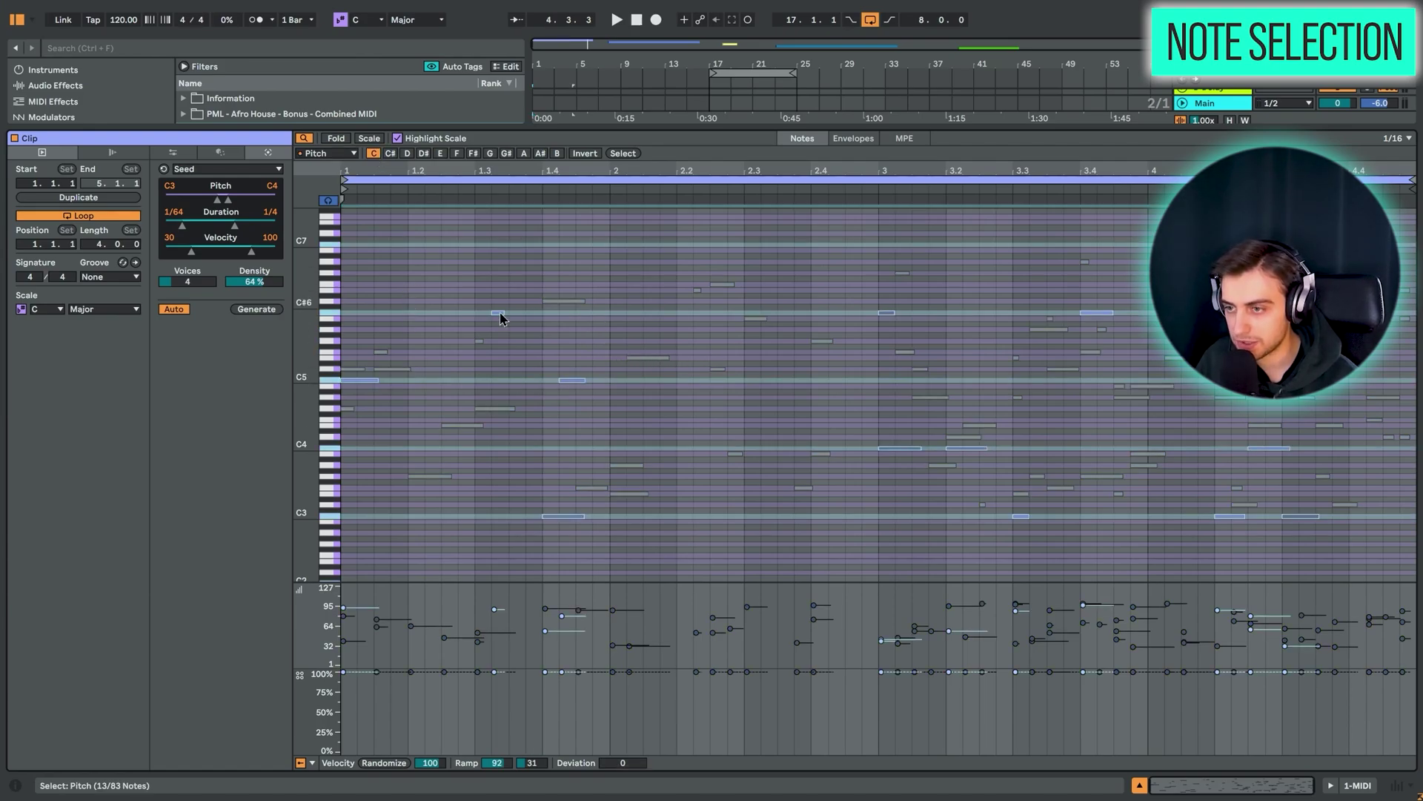
Turn off scale highlighting and deactivate all C and G notes in the clip
left_click_drag(305, 381, 415, 328)
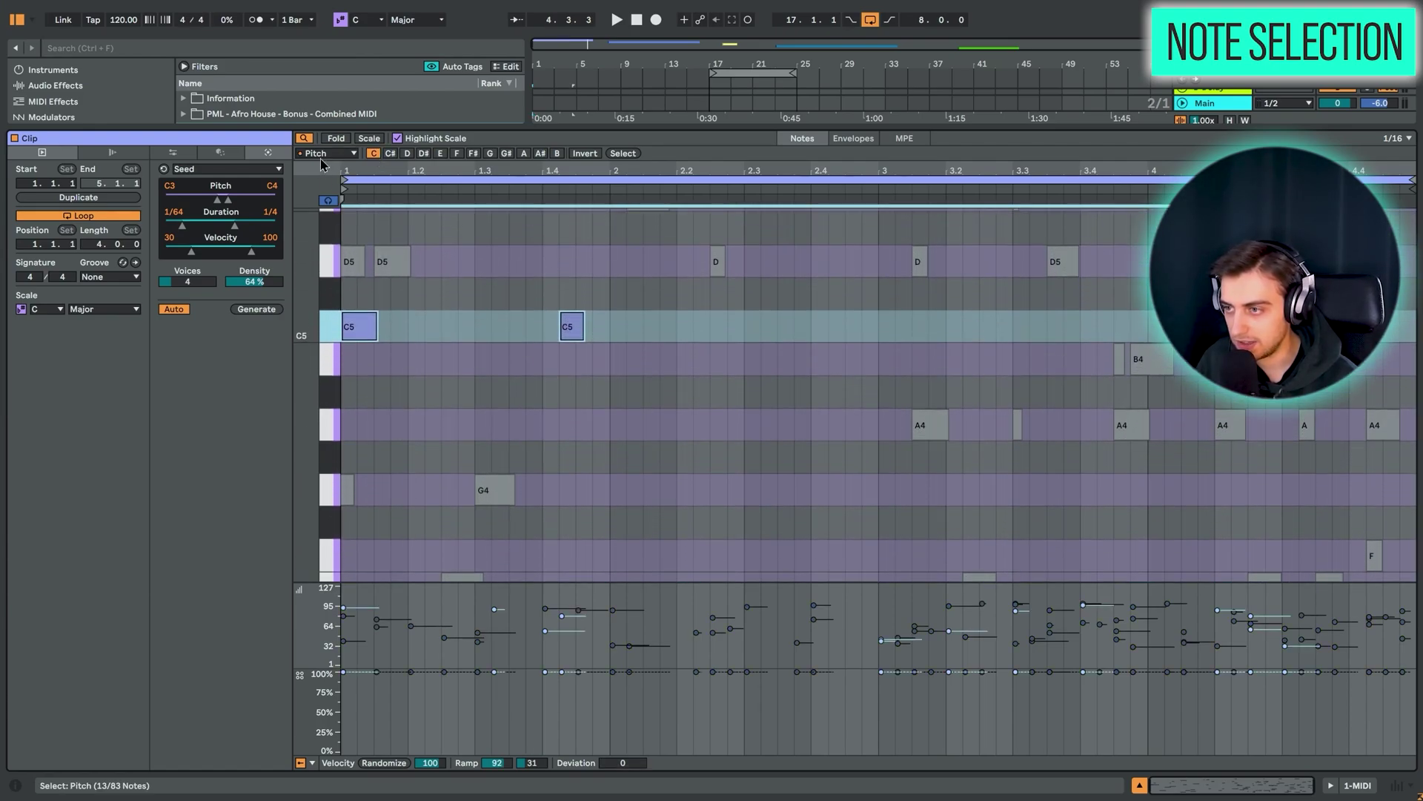
left_click(397, 138)
left_click_drag(326, 339, 282, 349)
key("0")
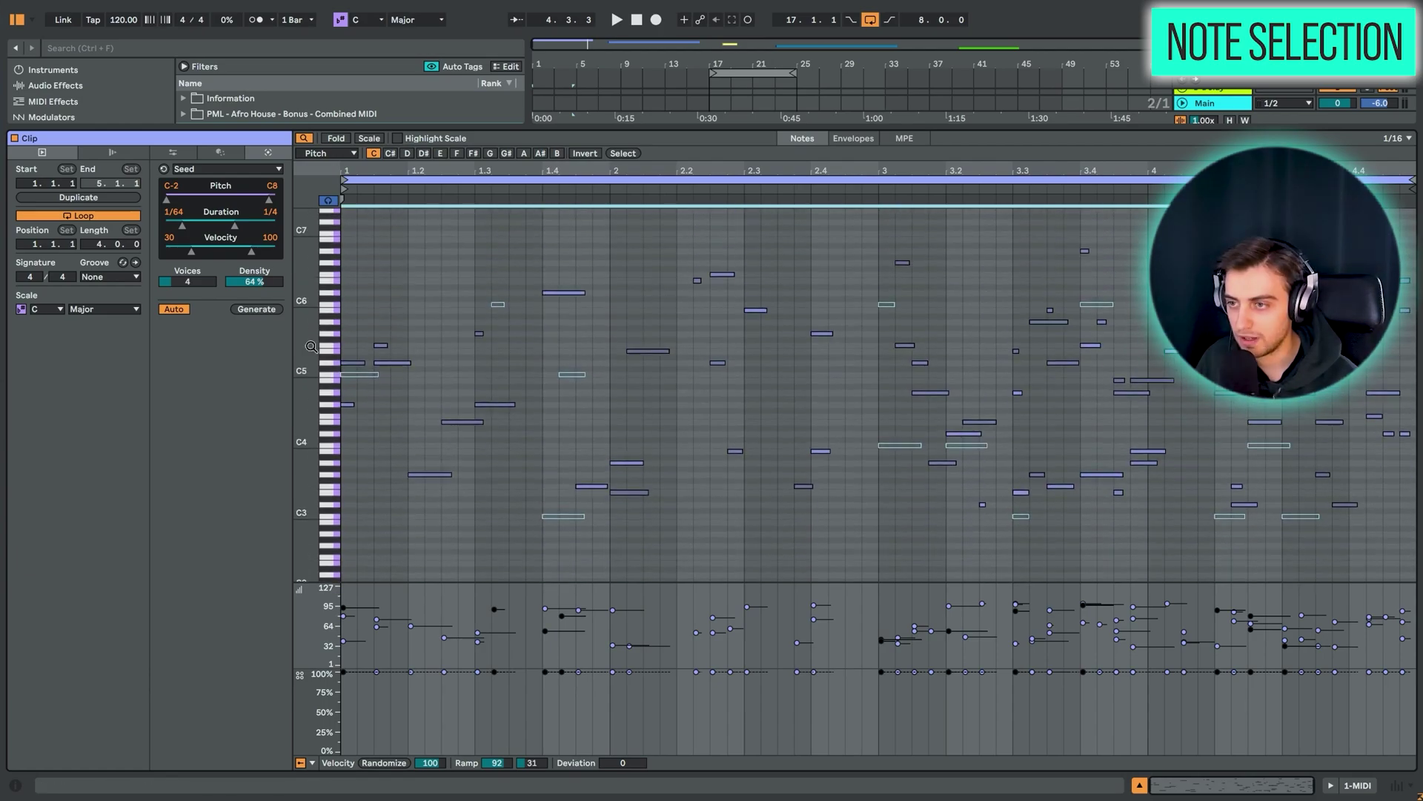
left_click(488, 155)
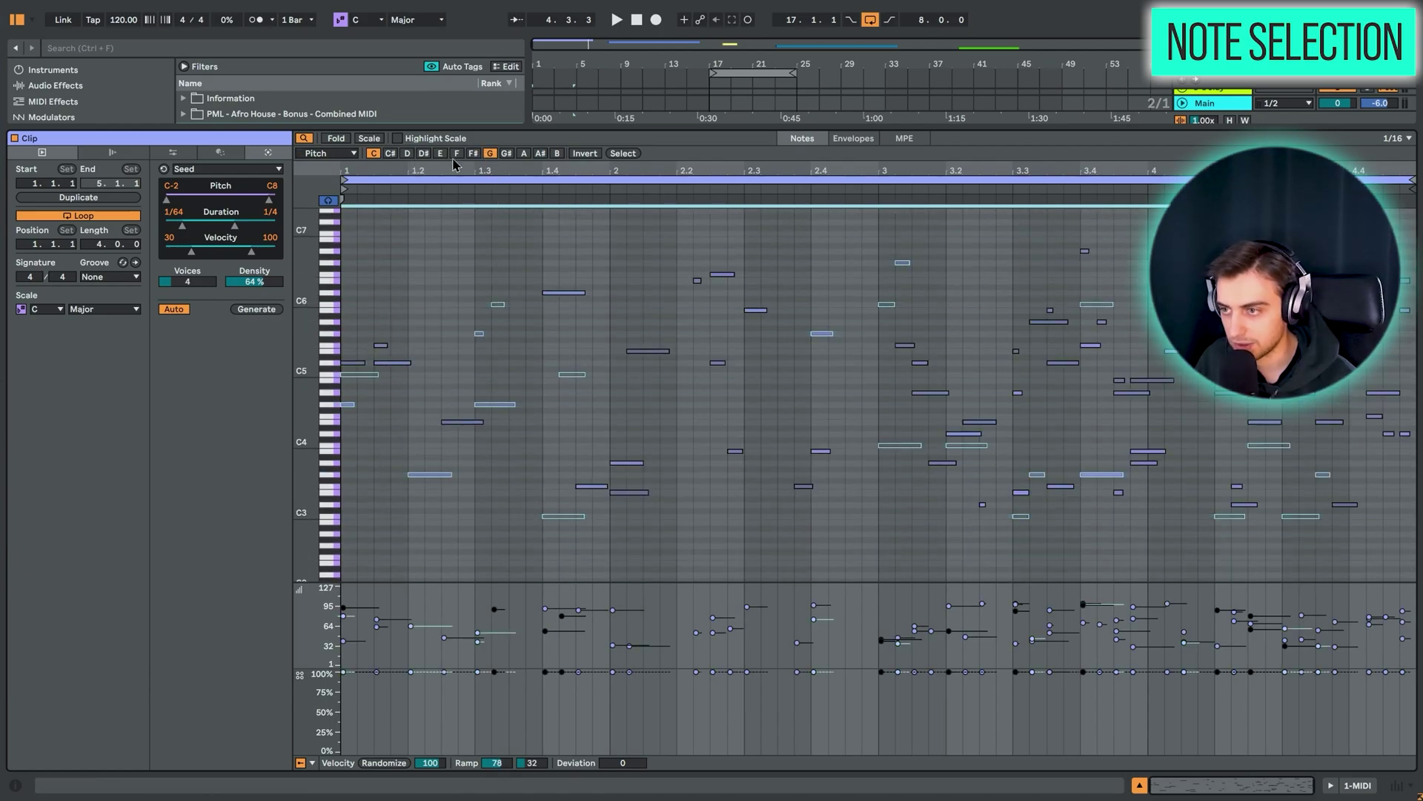
left_click(430, 234)
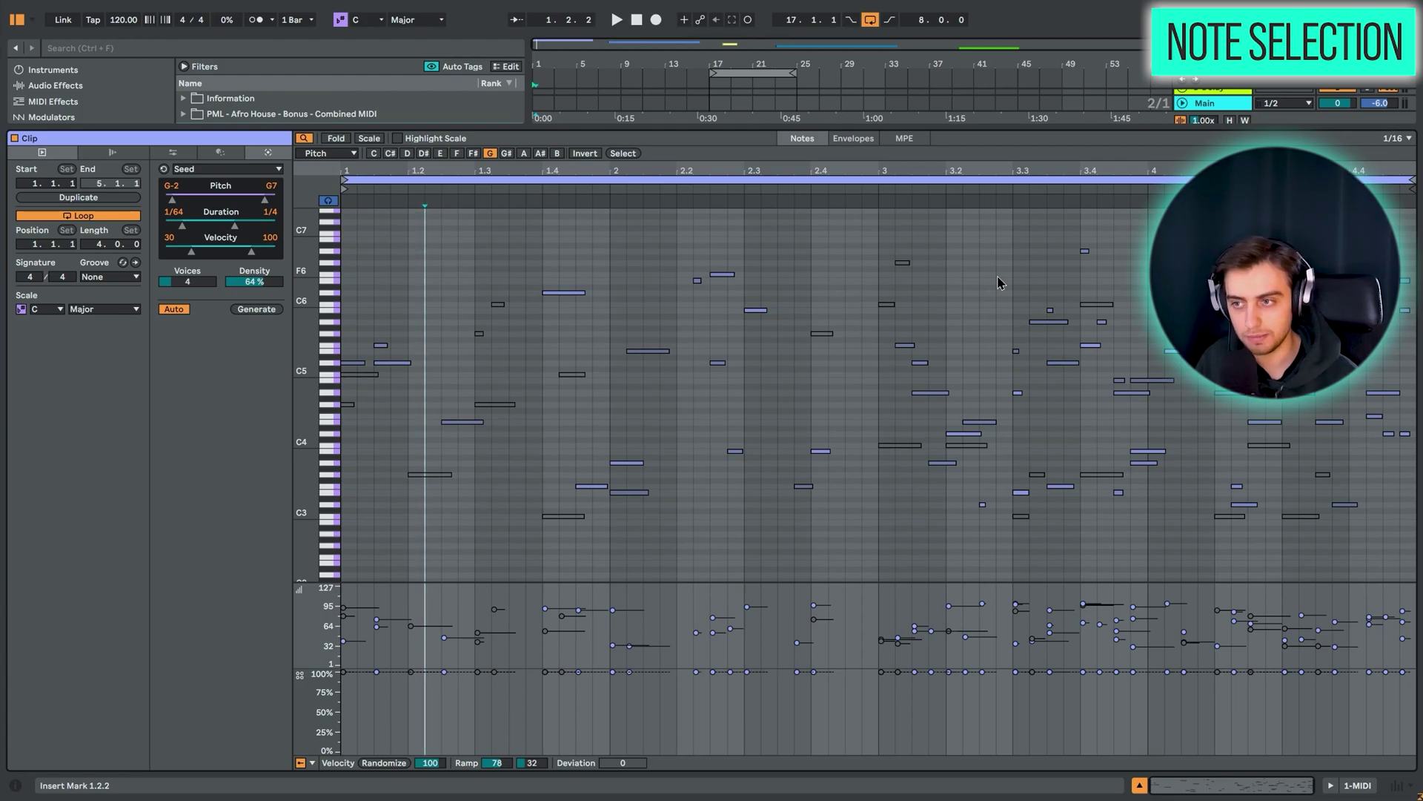
Filter the notes by Time, selecting those from 1.2.1 over a length of 2.2.0
left_click(328, 153)
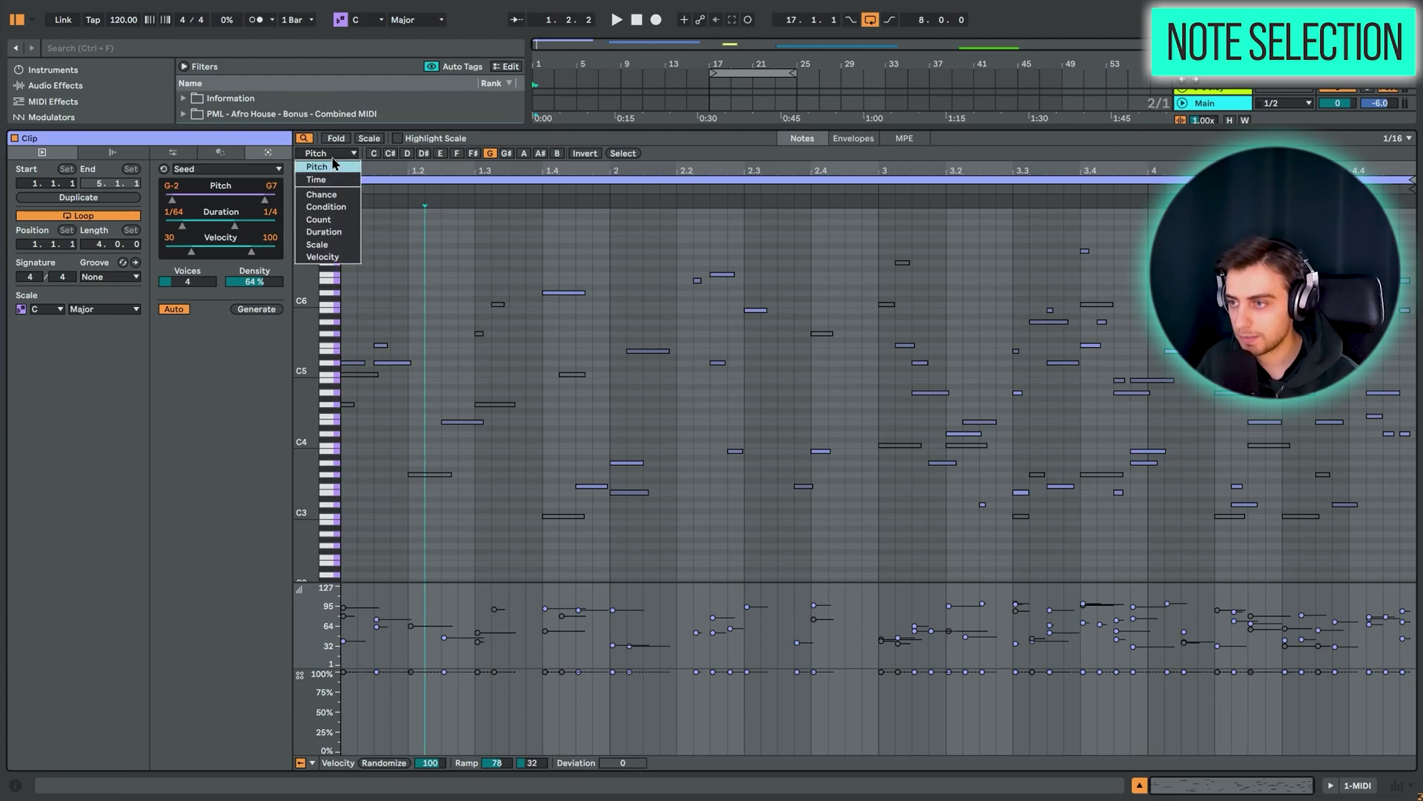
left_click(319, 187)
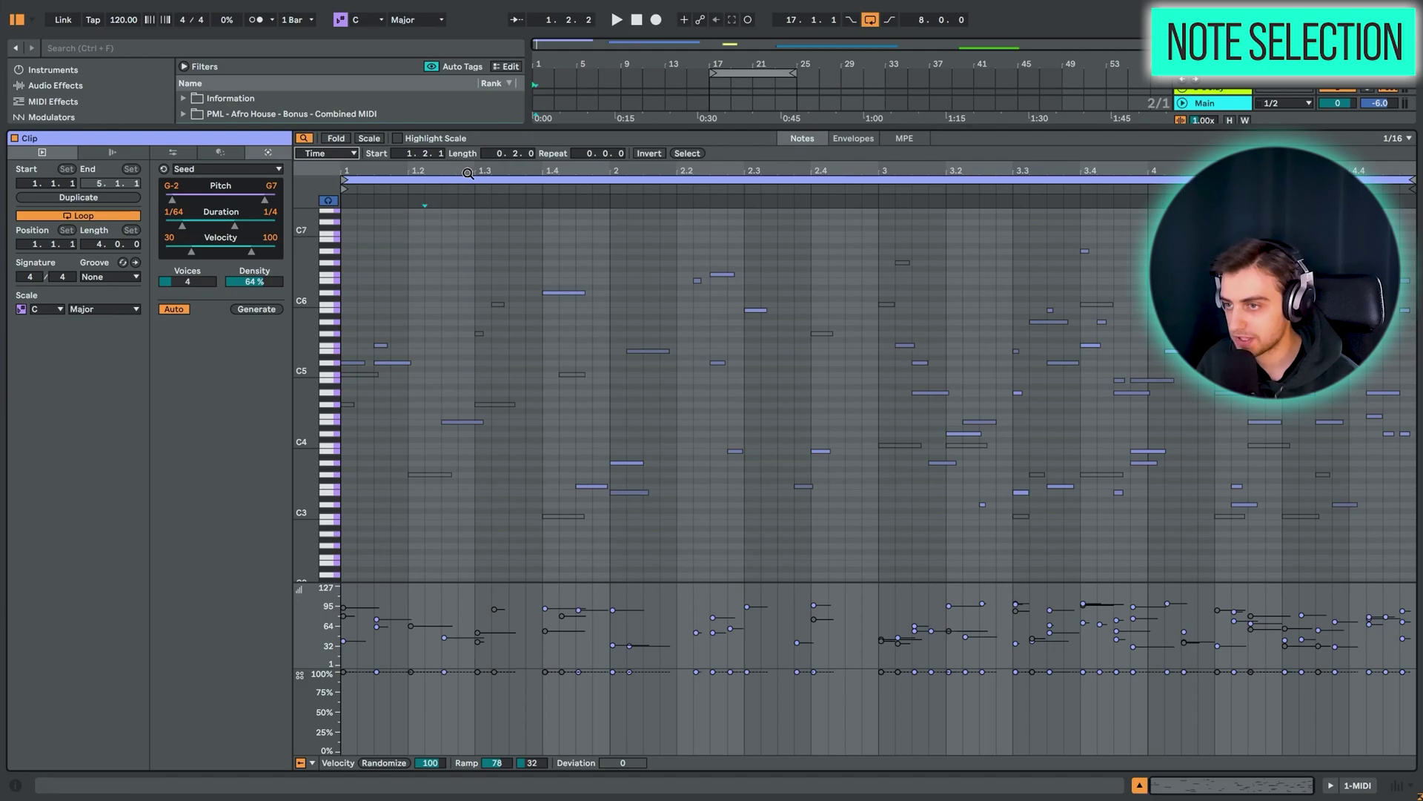
mouse_move(405, 157)
left_mouse_down()
mouse_move(405, 128)
mouse_move(404, 157)
left_mouse_up()
left_click_drag(495, 158, 494, 147)
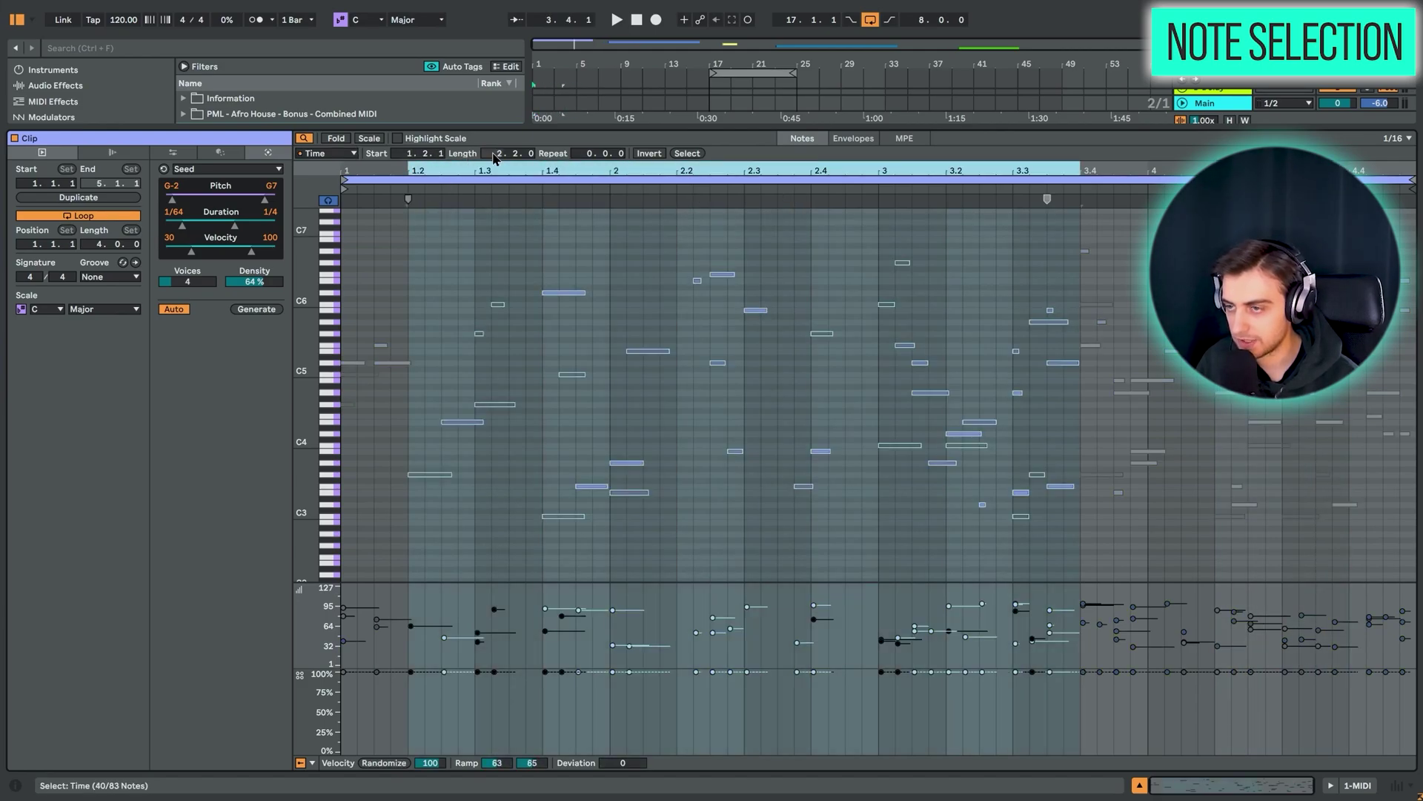
Filter the notes by Scale, select those in C Major, and change the filter's root to C#/Db
left_click(339, 152)
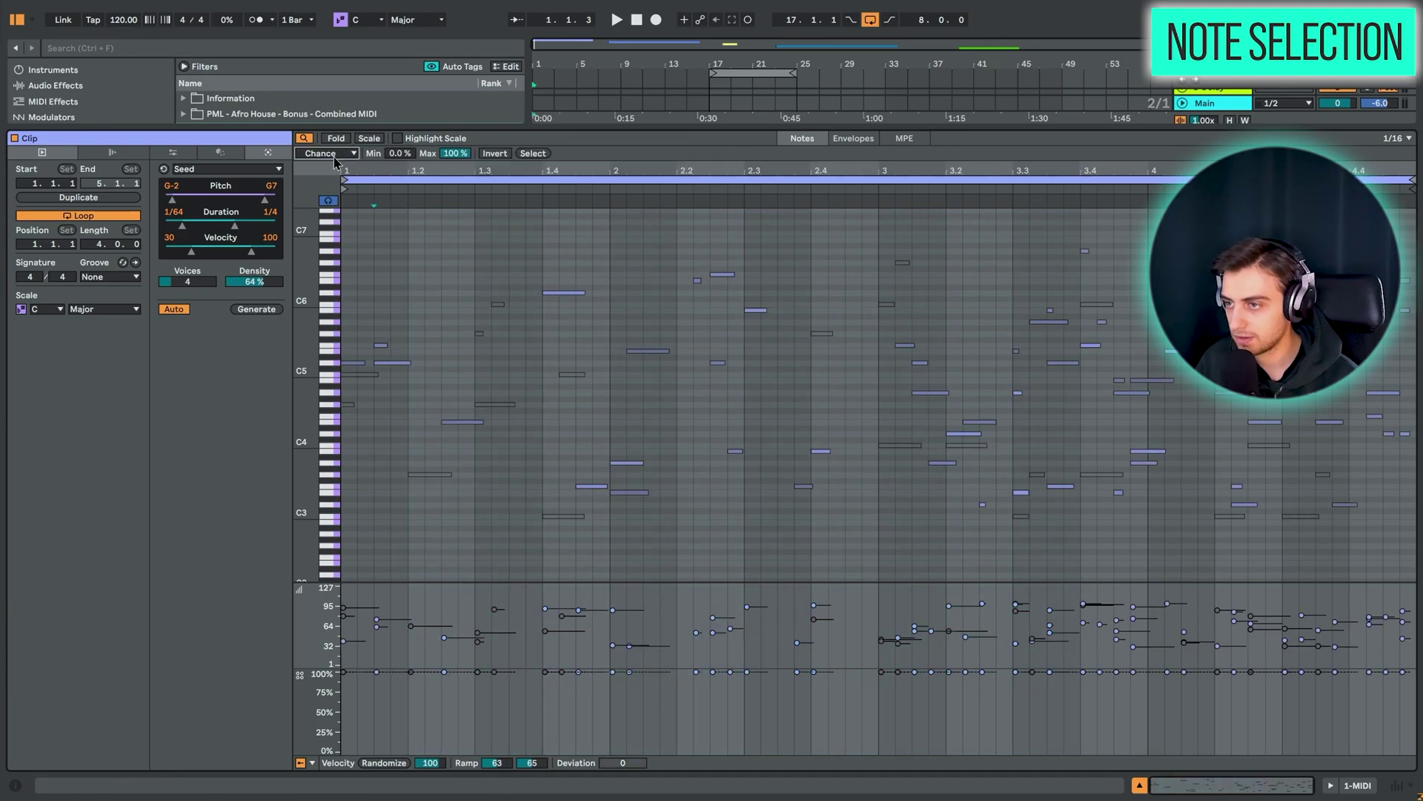
left_click(334, 155)
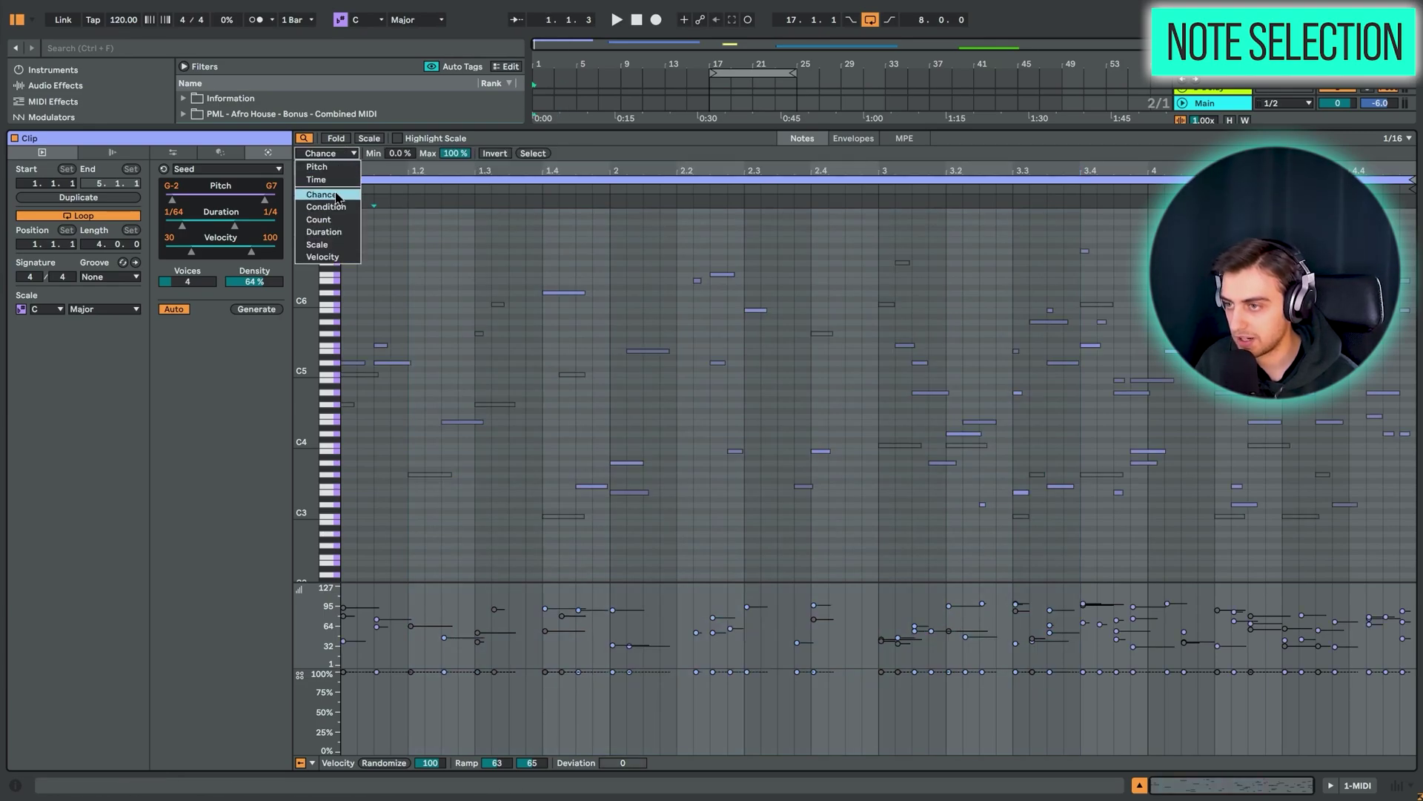
left_click(341, 245)
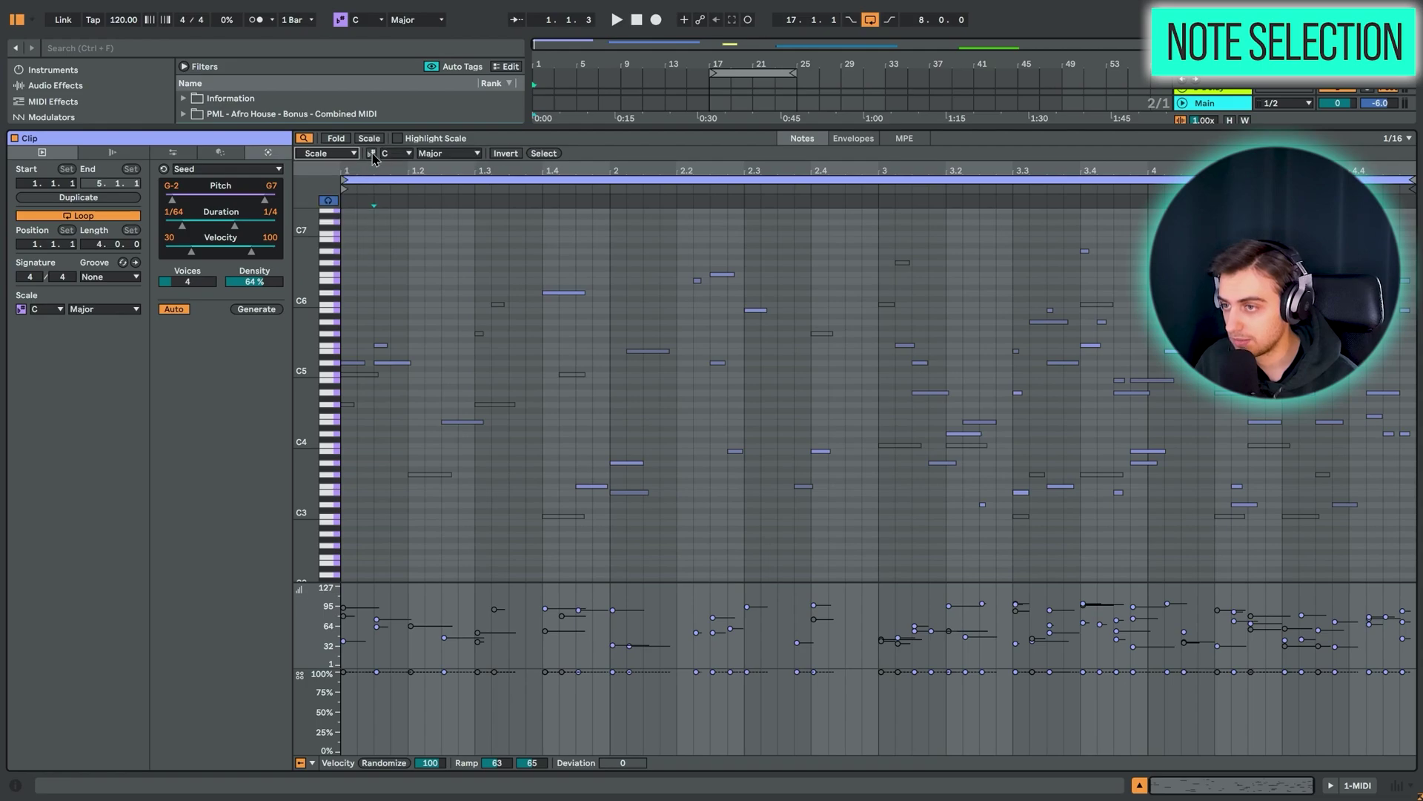
left_click(544, 153)
left_click(405, 154)
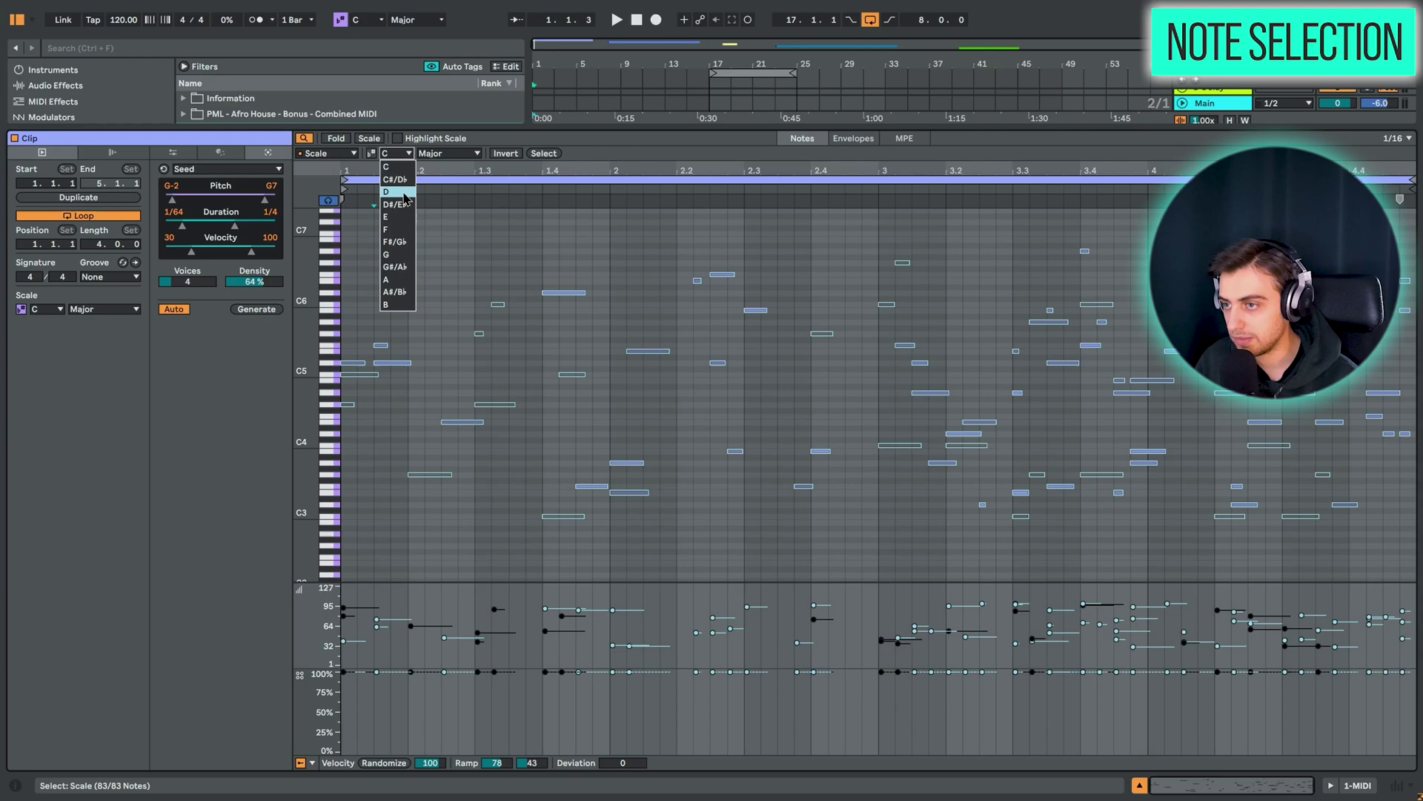
left_click(400, 179)
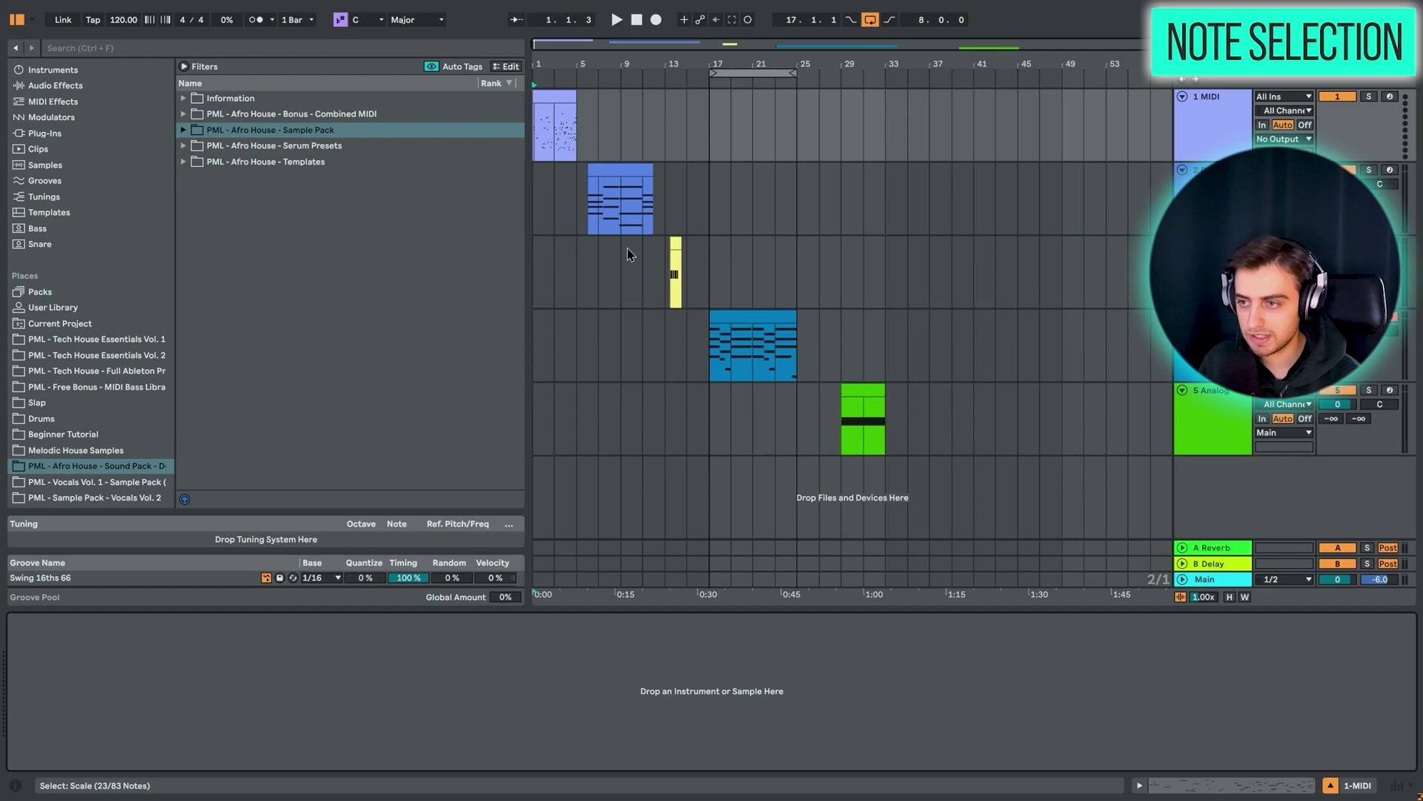
left_click(589, 227)
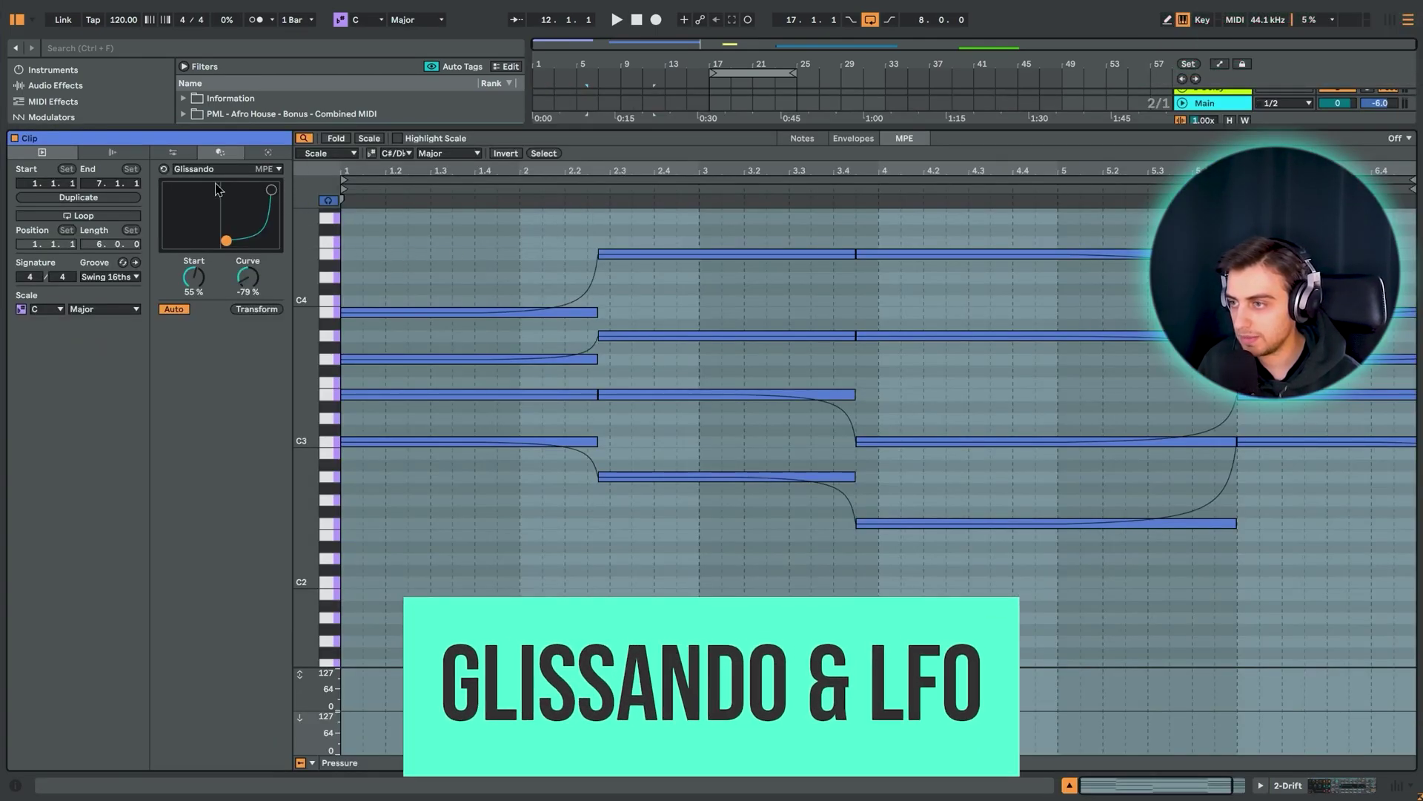
Try the Arpeggiate transformation on the chord clip, undo it, and return to the Glissando transformation
left_click(215, 169)
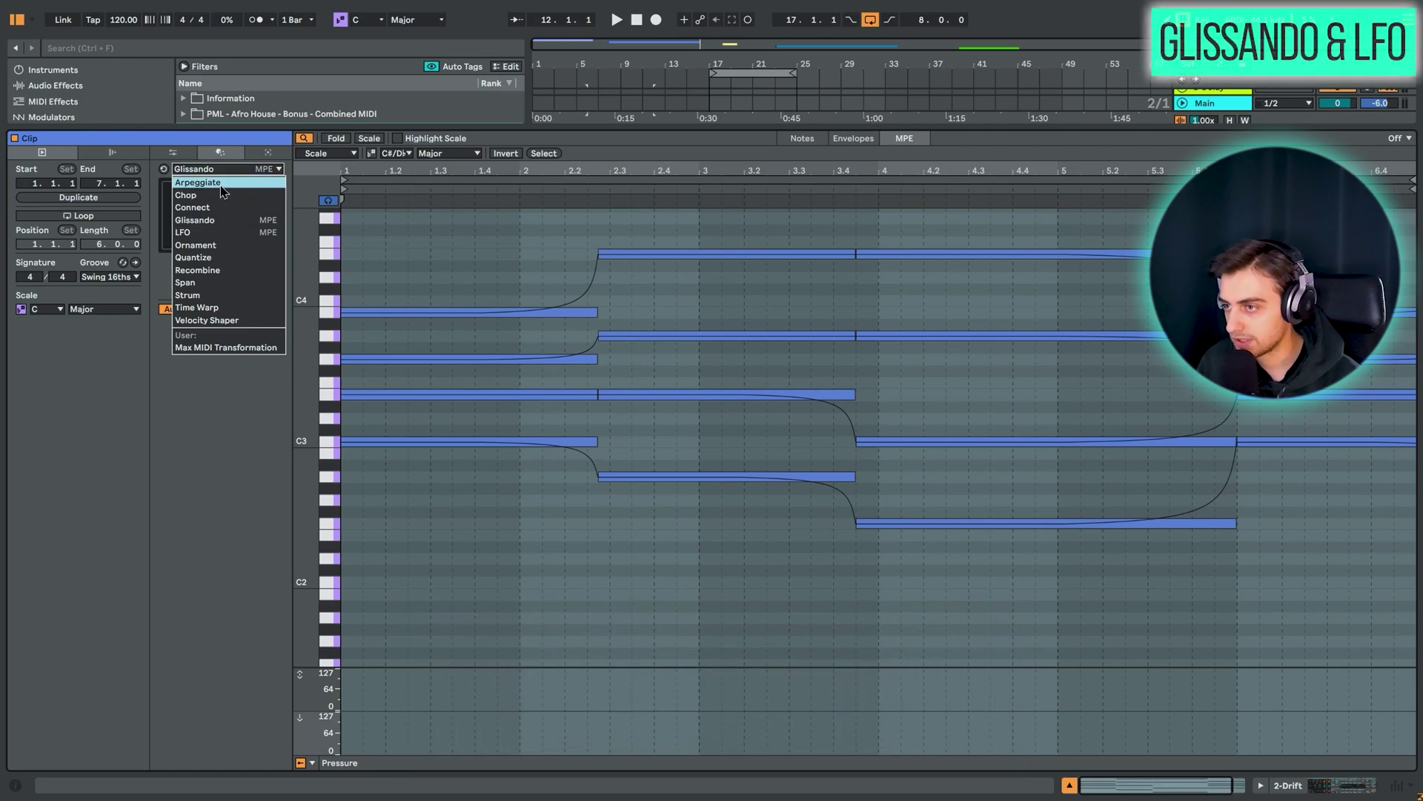
left_click(221, 185)
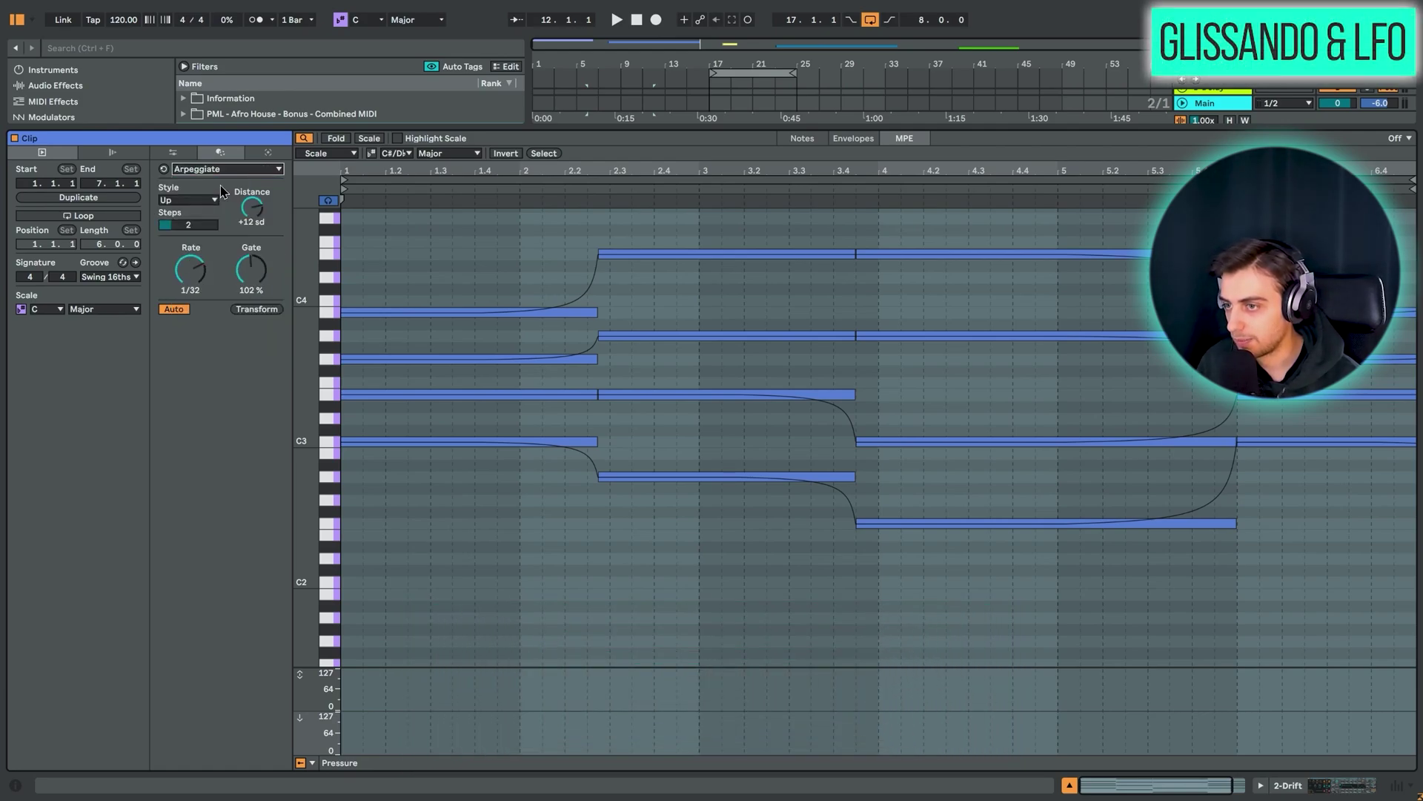
left_click(257, 309)
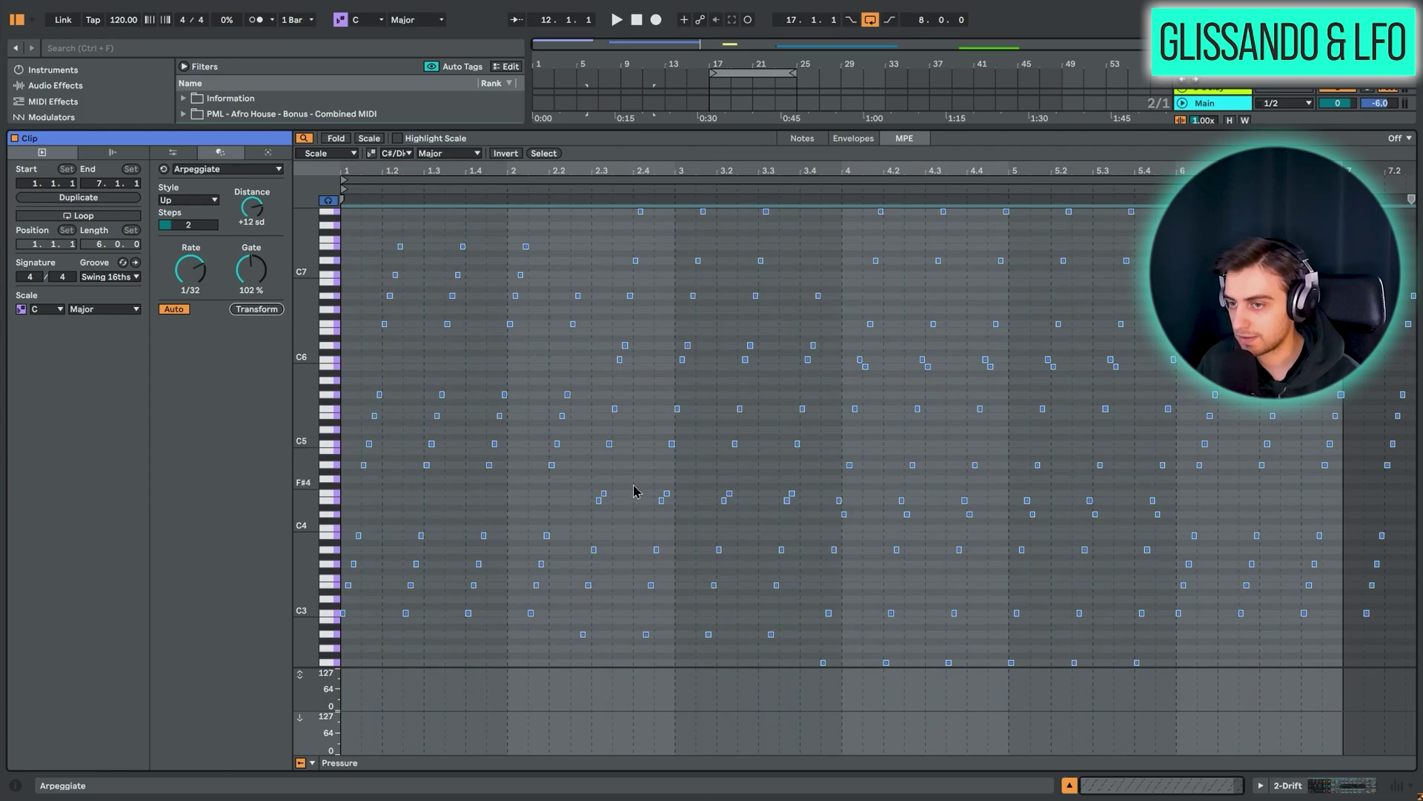
key("ctrl+z")
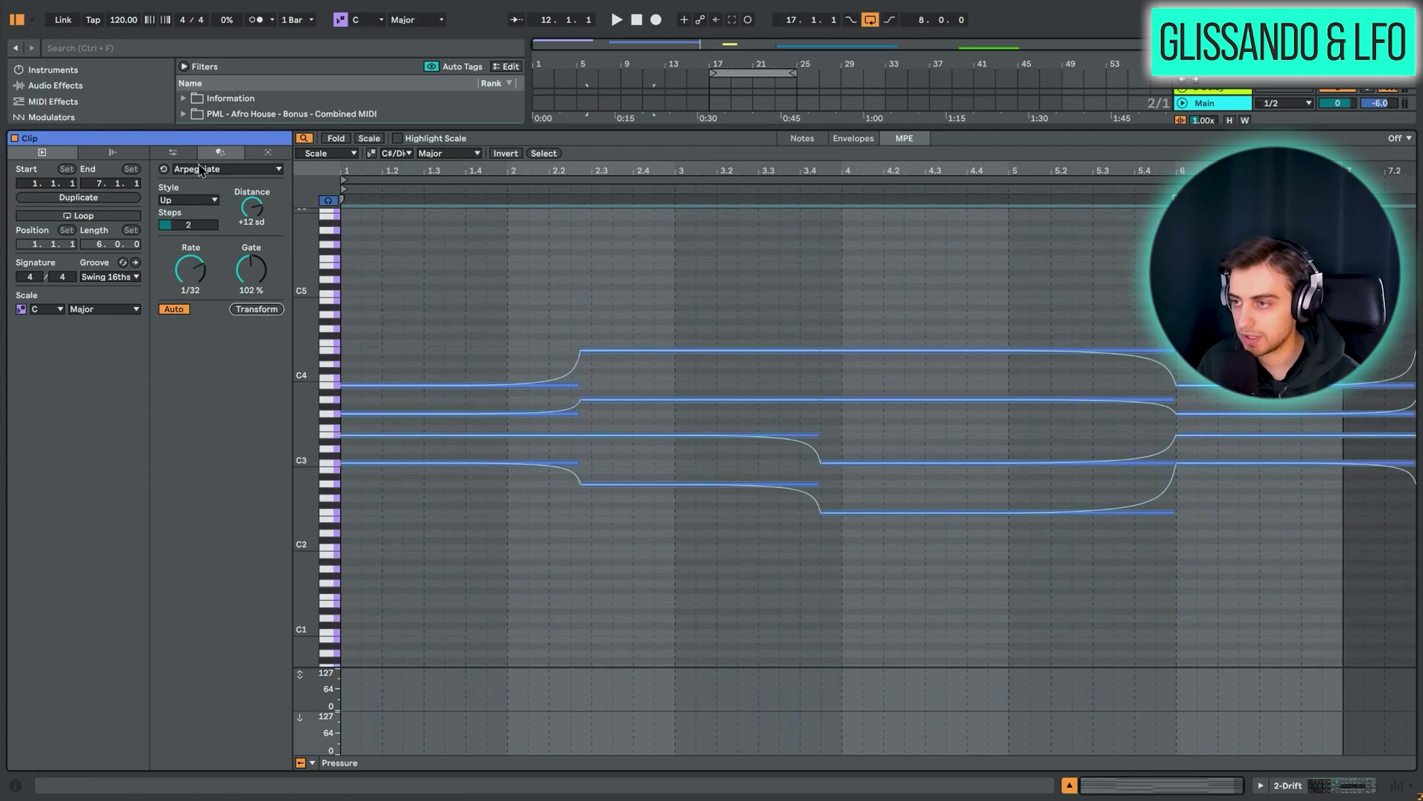
left_click(191, 169)
left_click(219, 229)
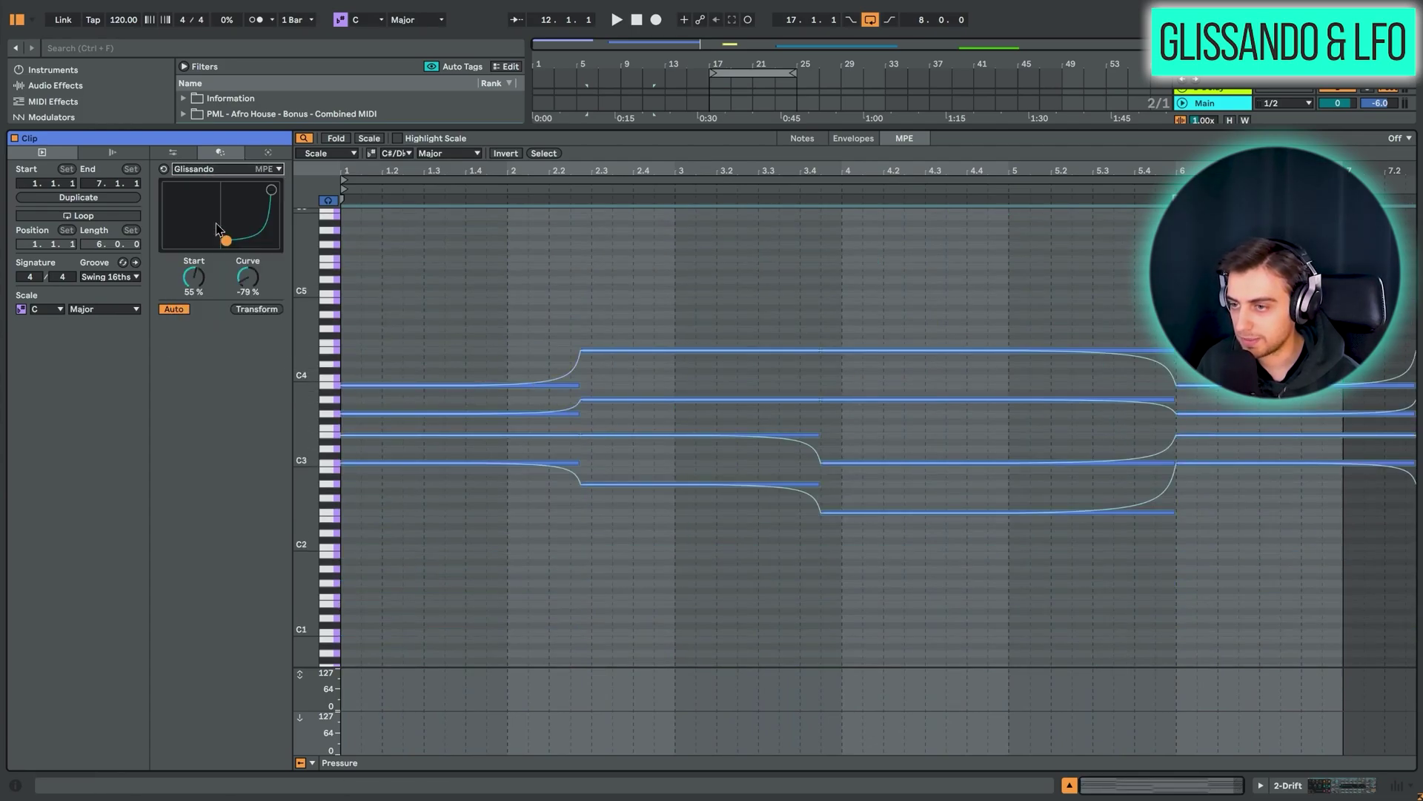
Select the B3 note and the following E4 note, and set the Glissando start to 49%
key("space")
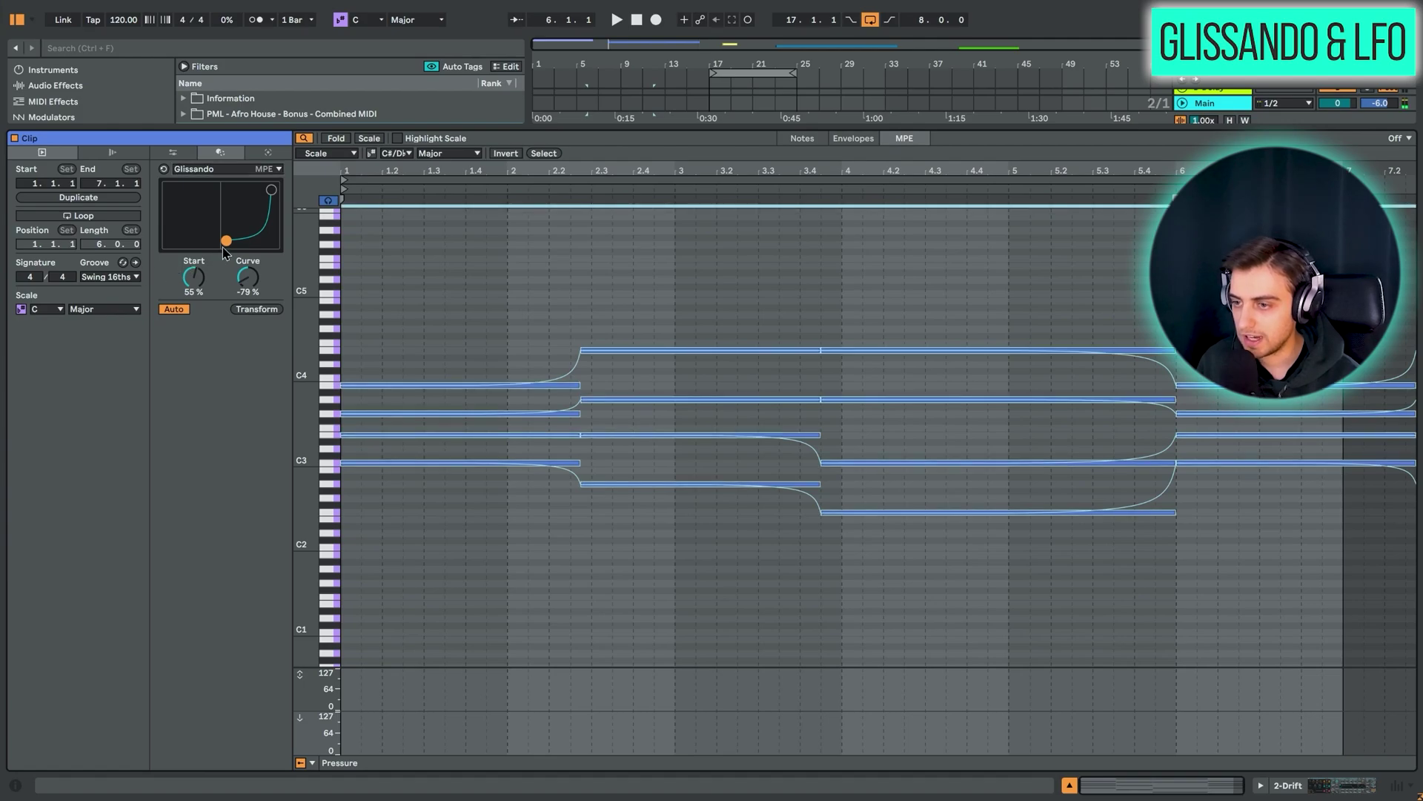
left_click_drag(302, 402, 578, 421)
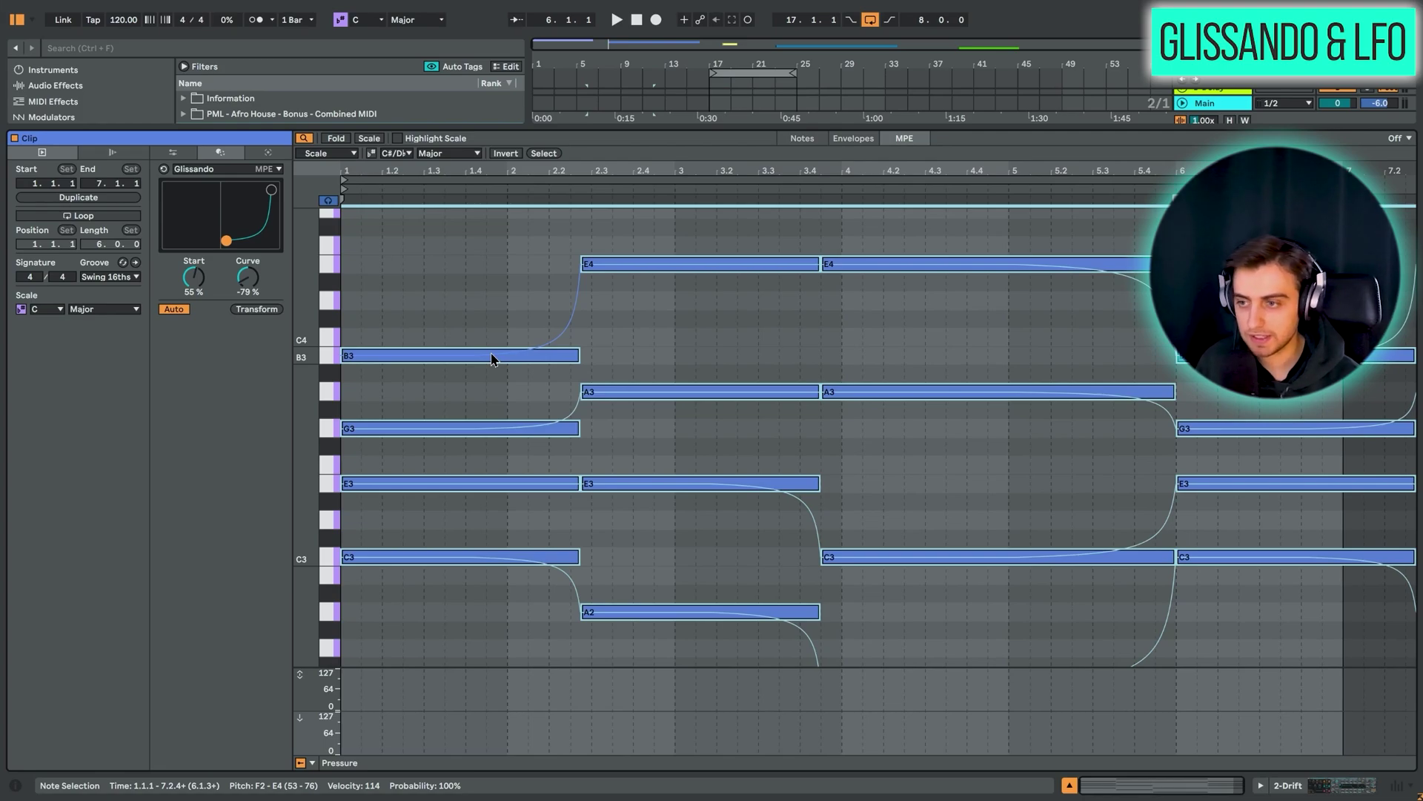
left_click(517, 364)
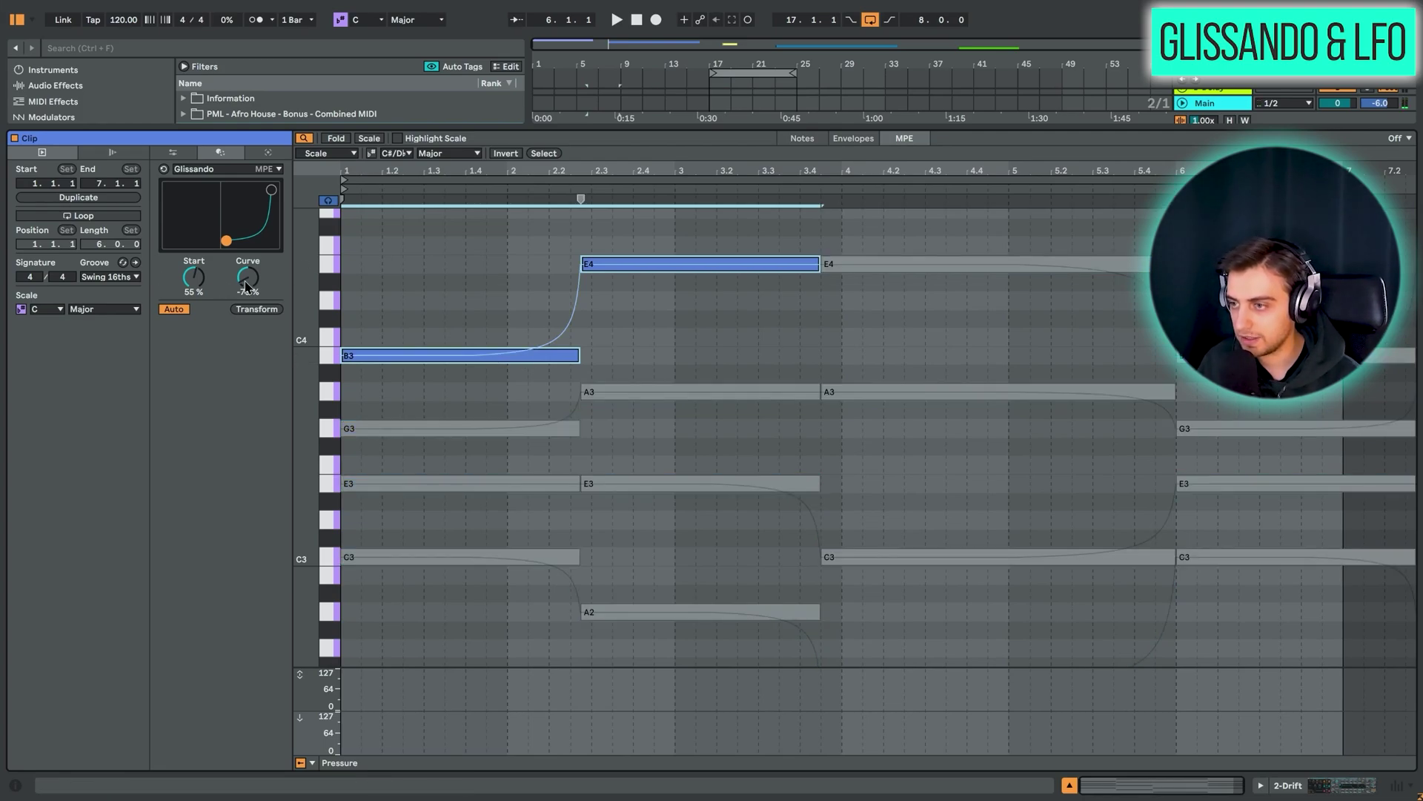
left_click_drag(219, 247, 220, 243)
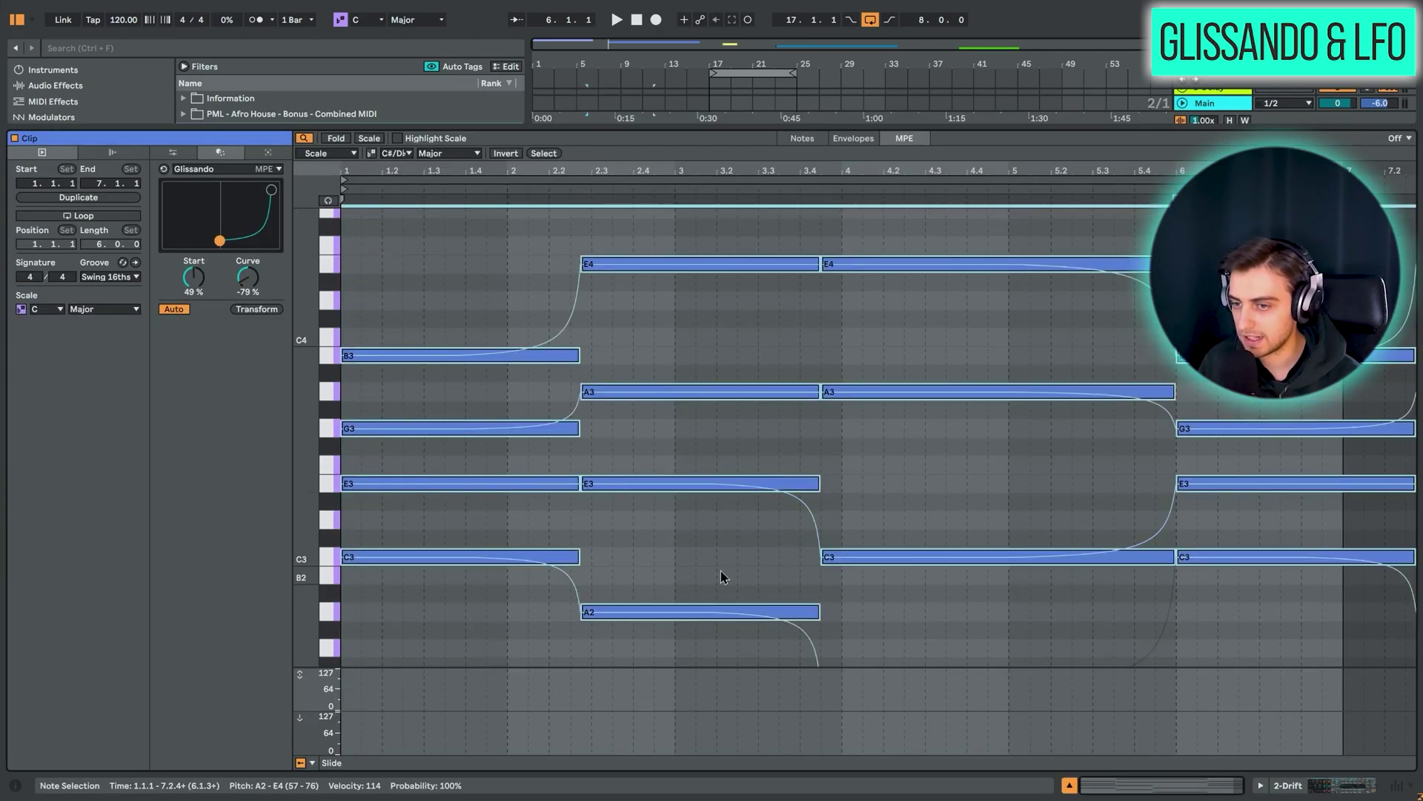
Examine the pitch glides between the chord notes and play the Drift track's chord clip in the arrangement
scroll(705, 524, "down", 2)
left_click_drag(925, 491, 920, 626)
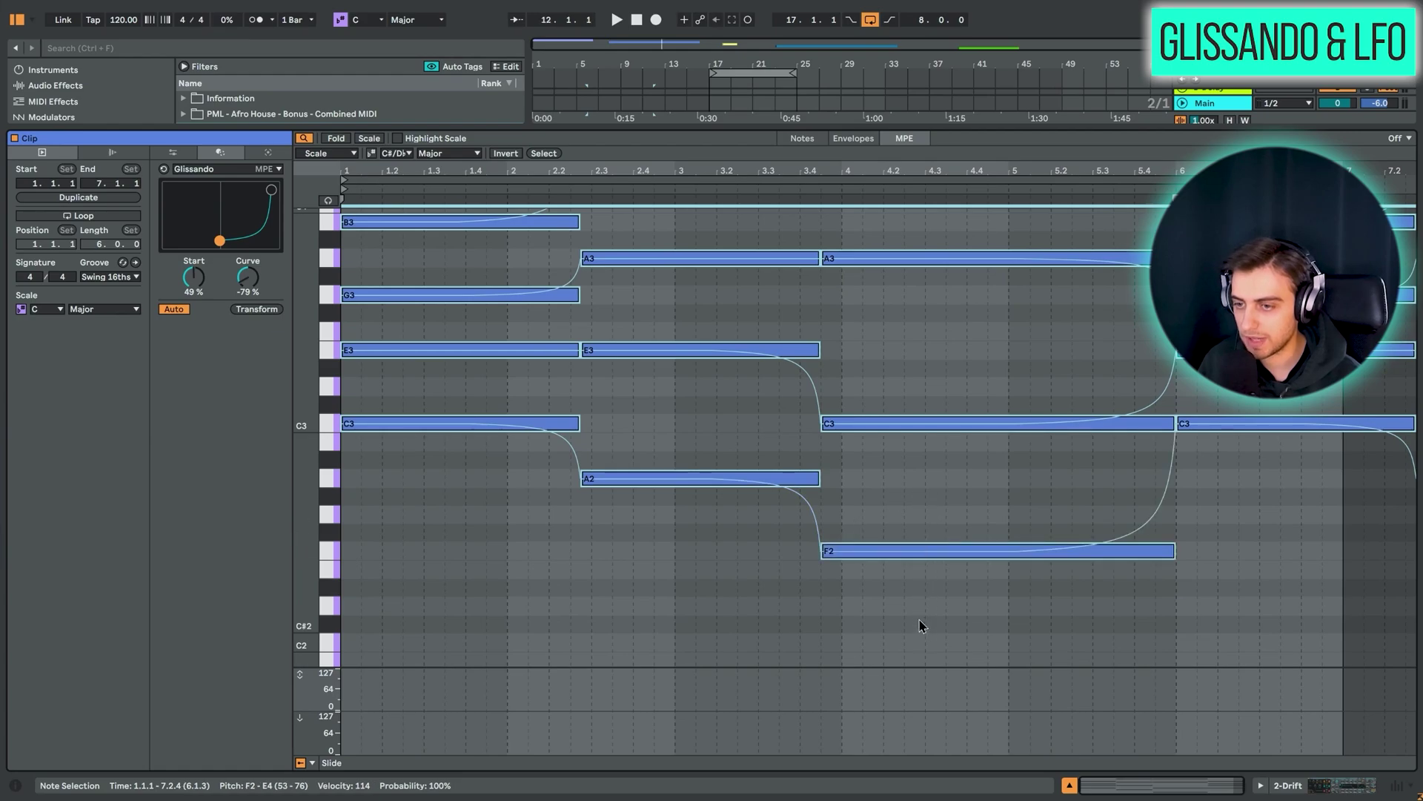
scroll(912, 457, "up", 4)
scroll(911, 456, "down", 2)
scroll(1053, 495, "up", 1)
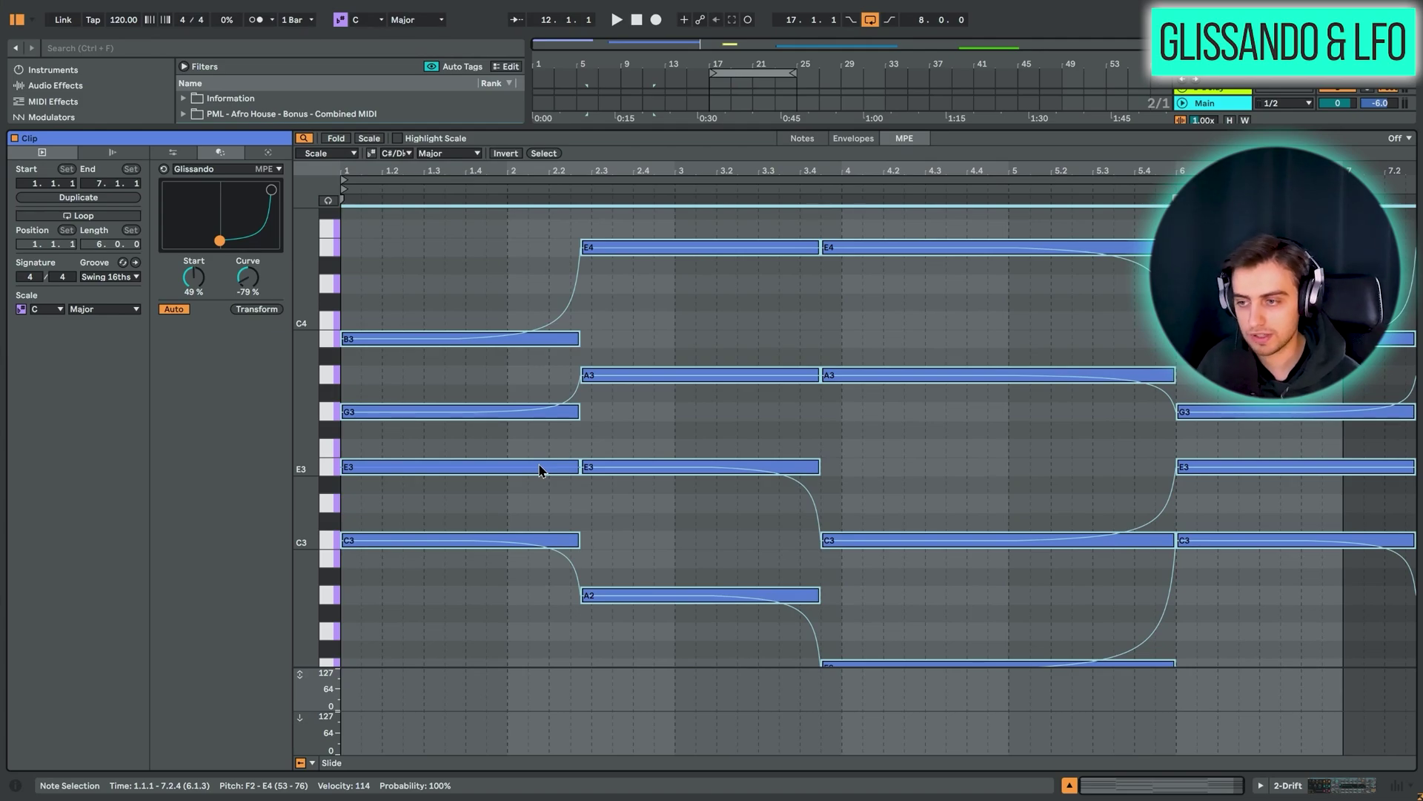
key("shift+Tab")
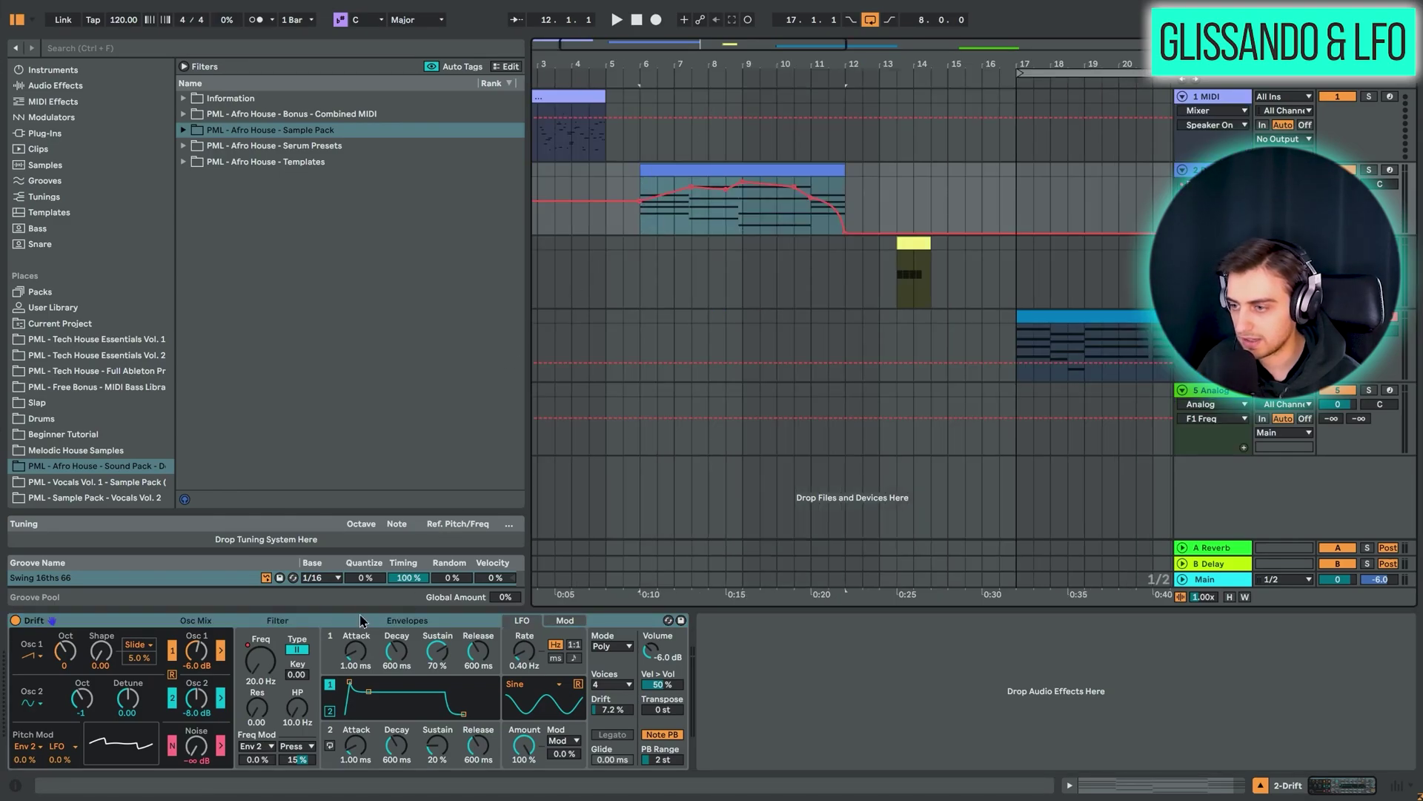
left_click(674, 168)
key("space")
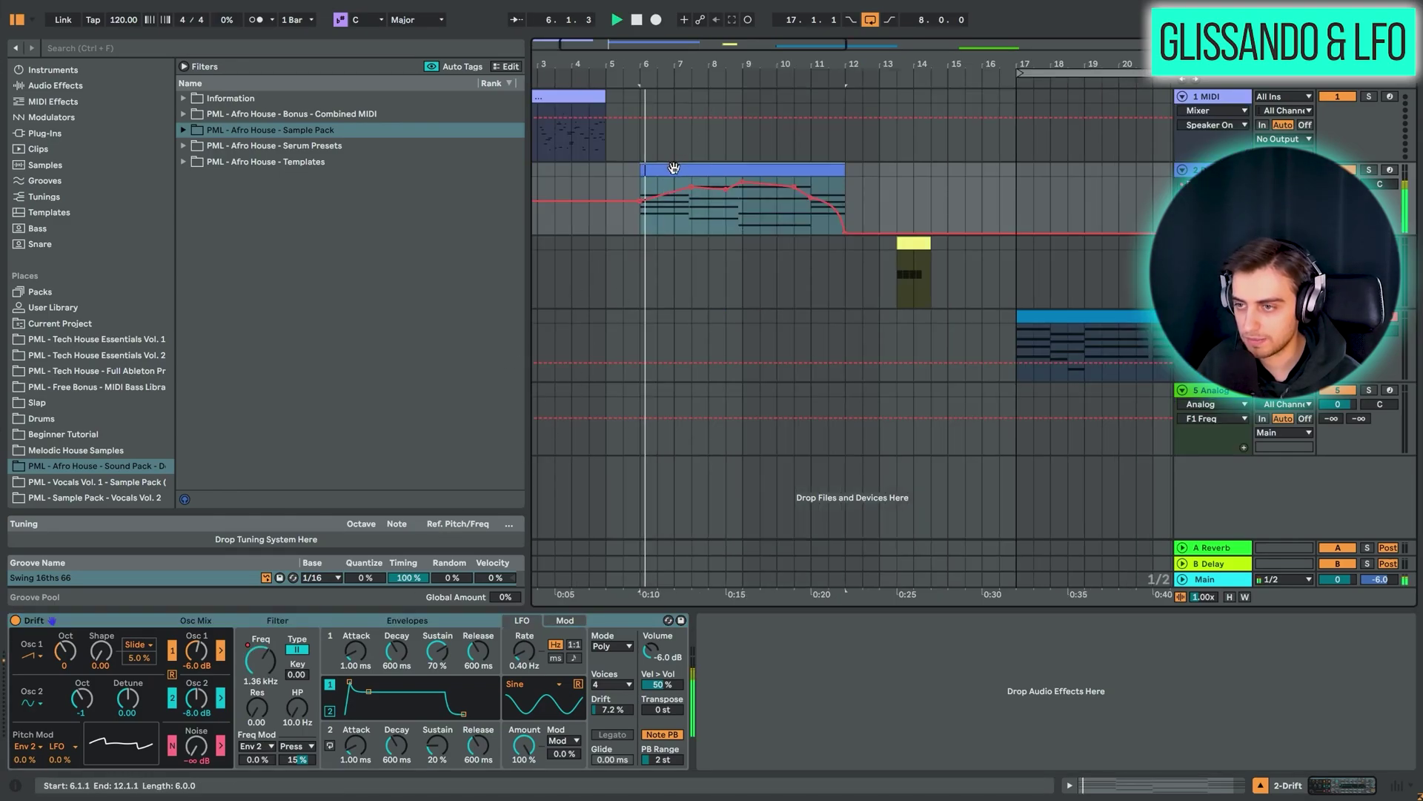
Increase the height of the Drift track in the arrangement
key("alt+plus")
key("alt+plus")
left_click_drag(1172, 311, 1172, 353)
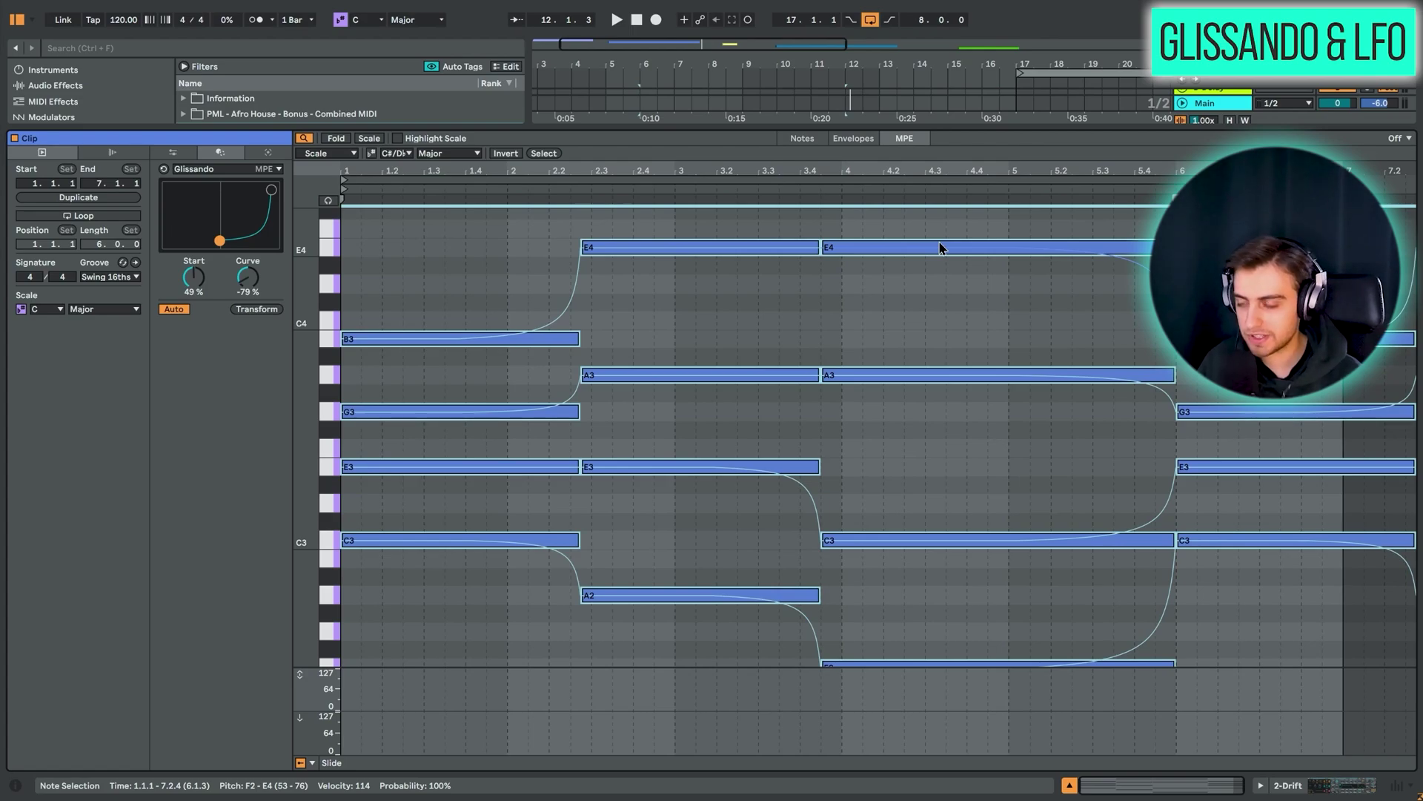
Apply the LFO transformation to the chord clip's pitch bend in place of Glissando and set its amount to -1.00 st
left_click(658, 223)
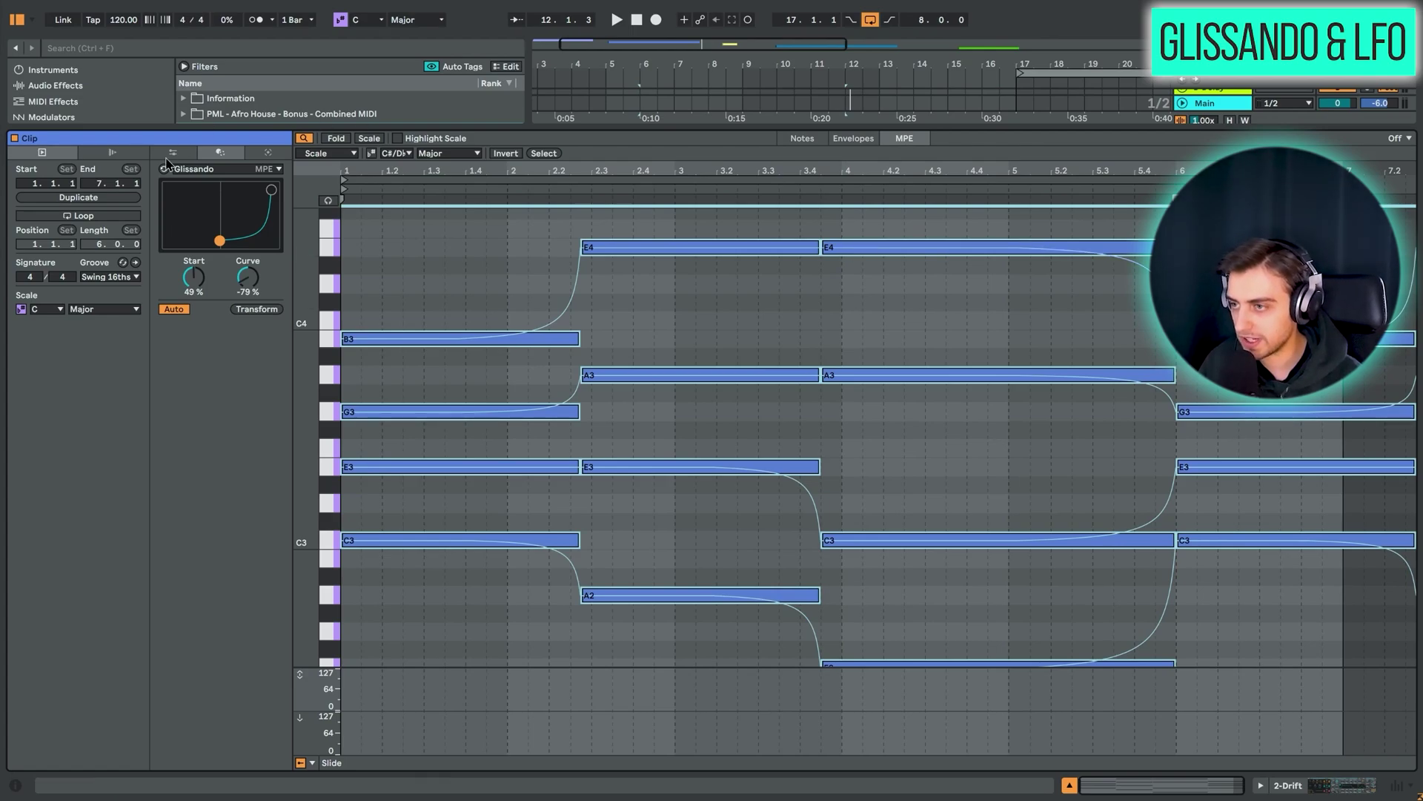
left_click(242, 170)
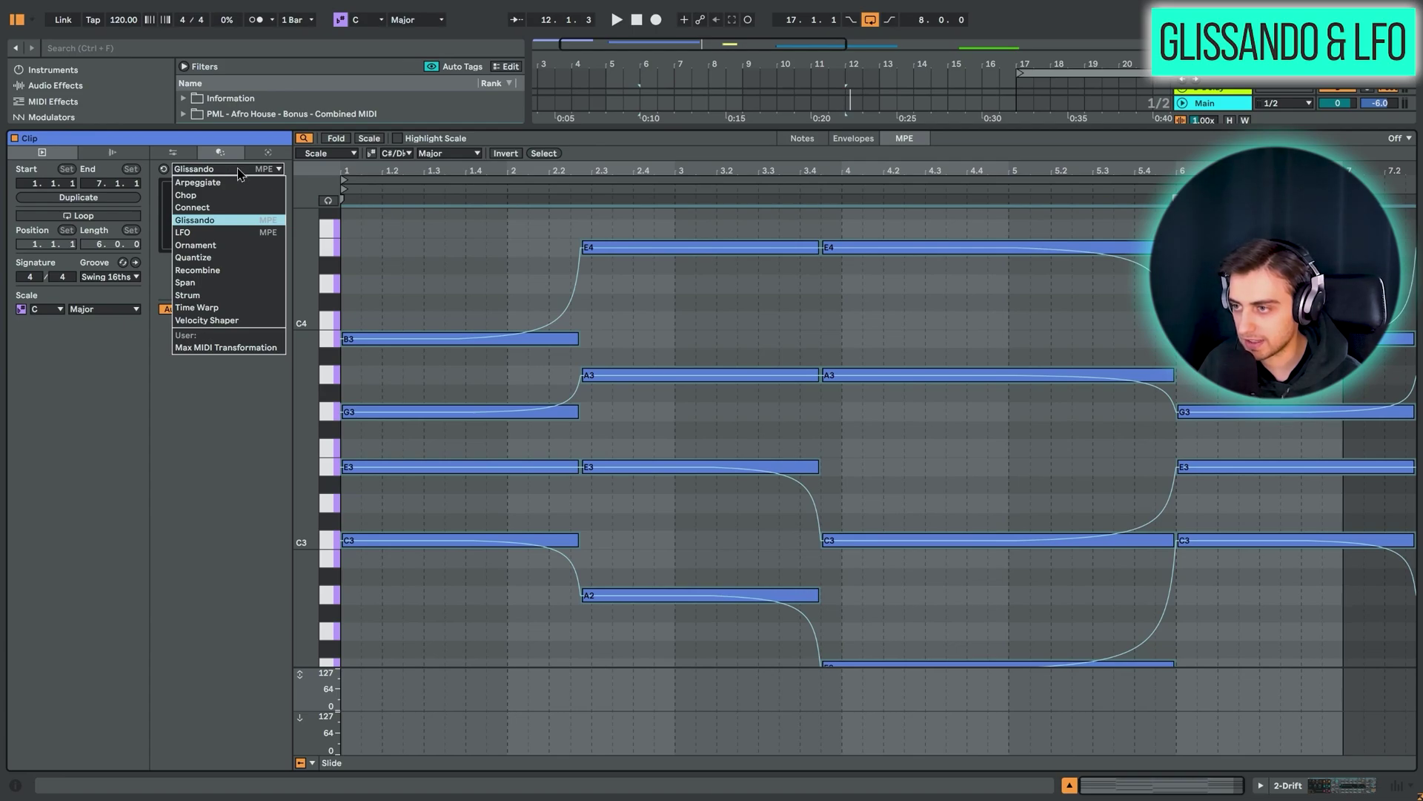
left_click(238, 173)
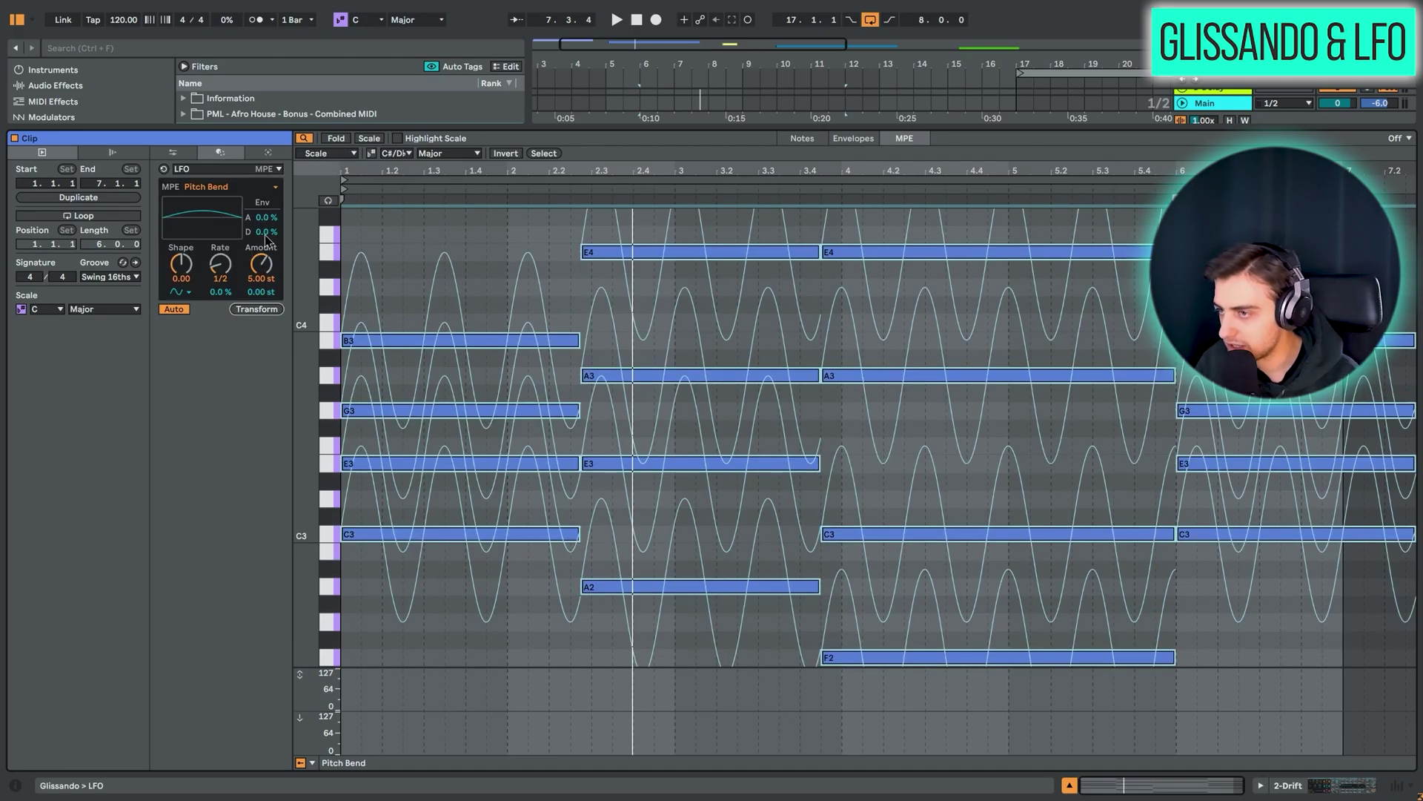
left_click_drag(261, 263, 261, 304)
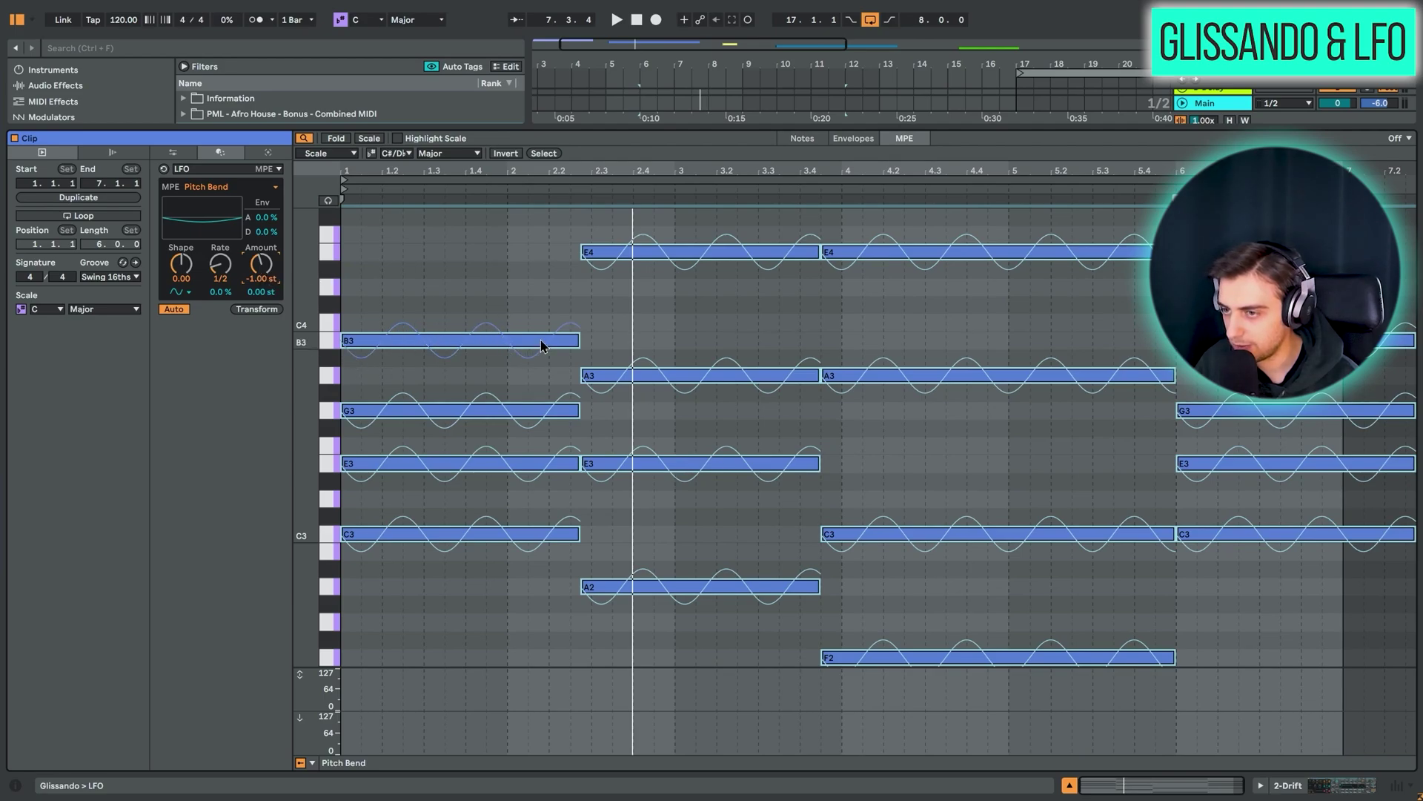
Set the LFO amount to 0.10 st and audition the chord clip with the subtle pitch modulation
key("space")
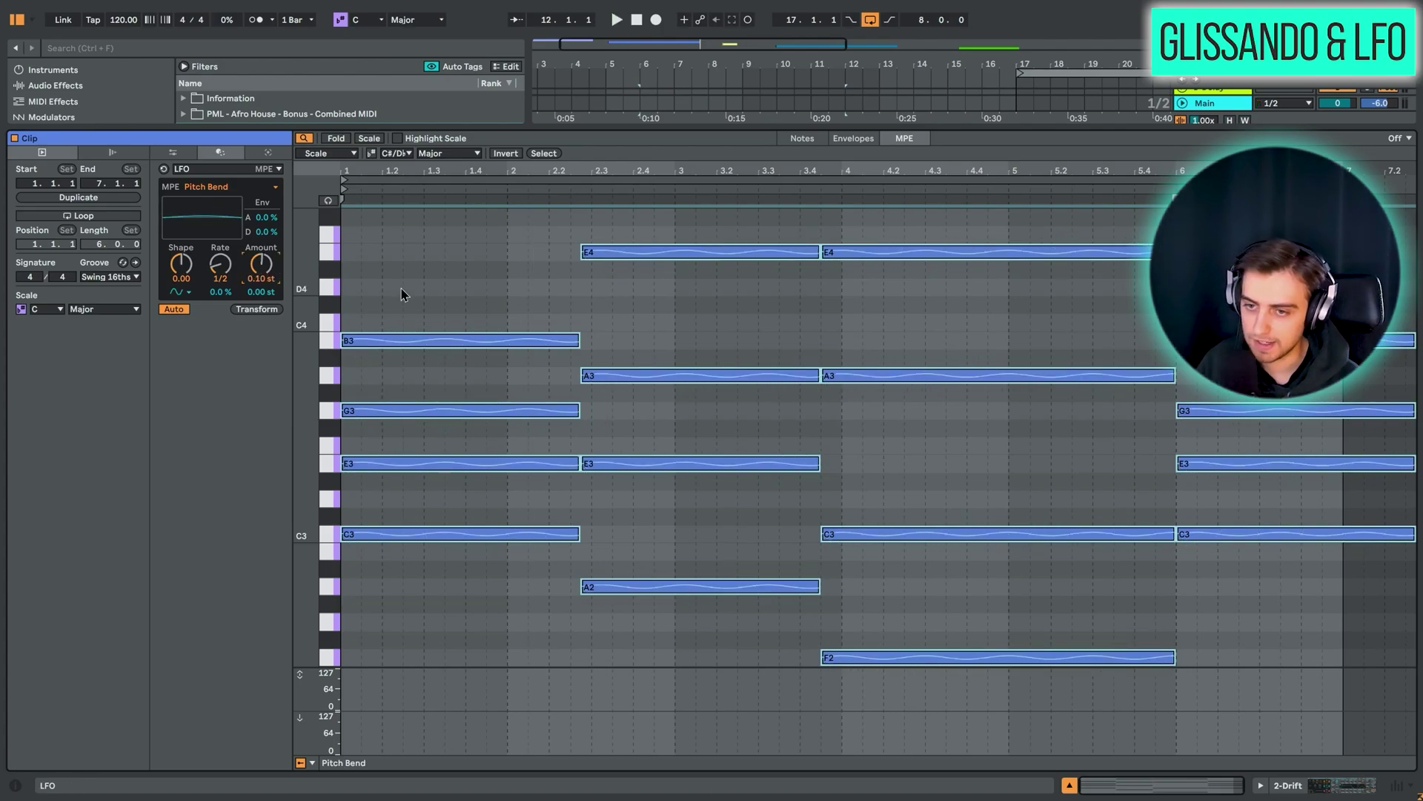
key("space")
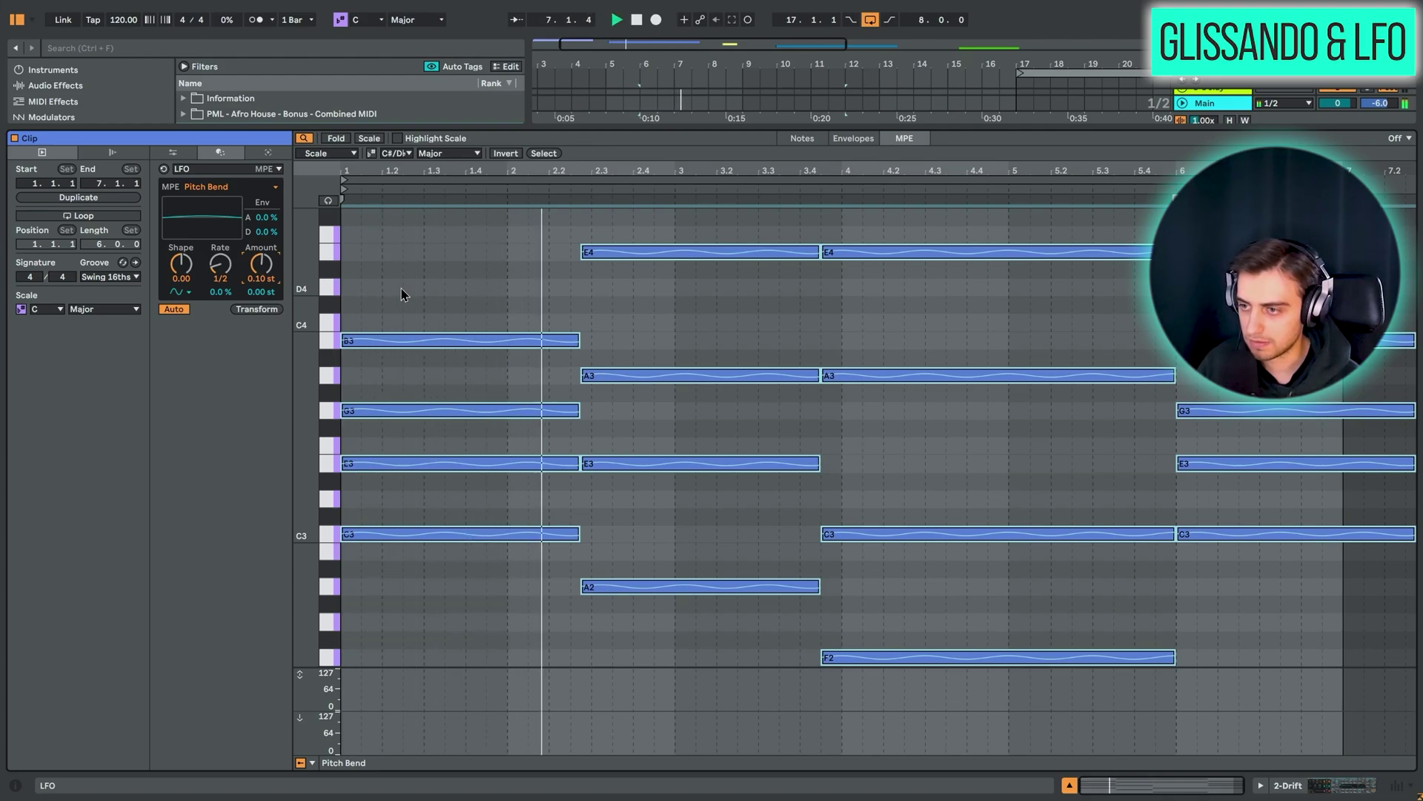
key("space")
left_click(373, 288)
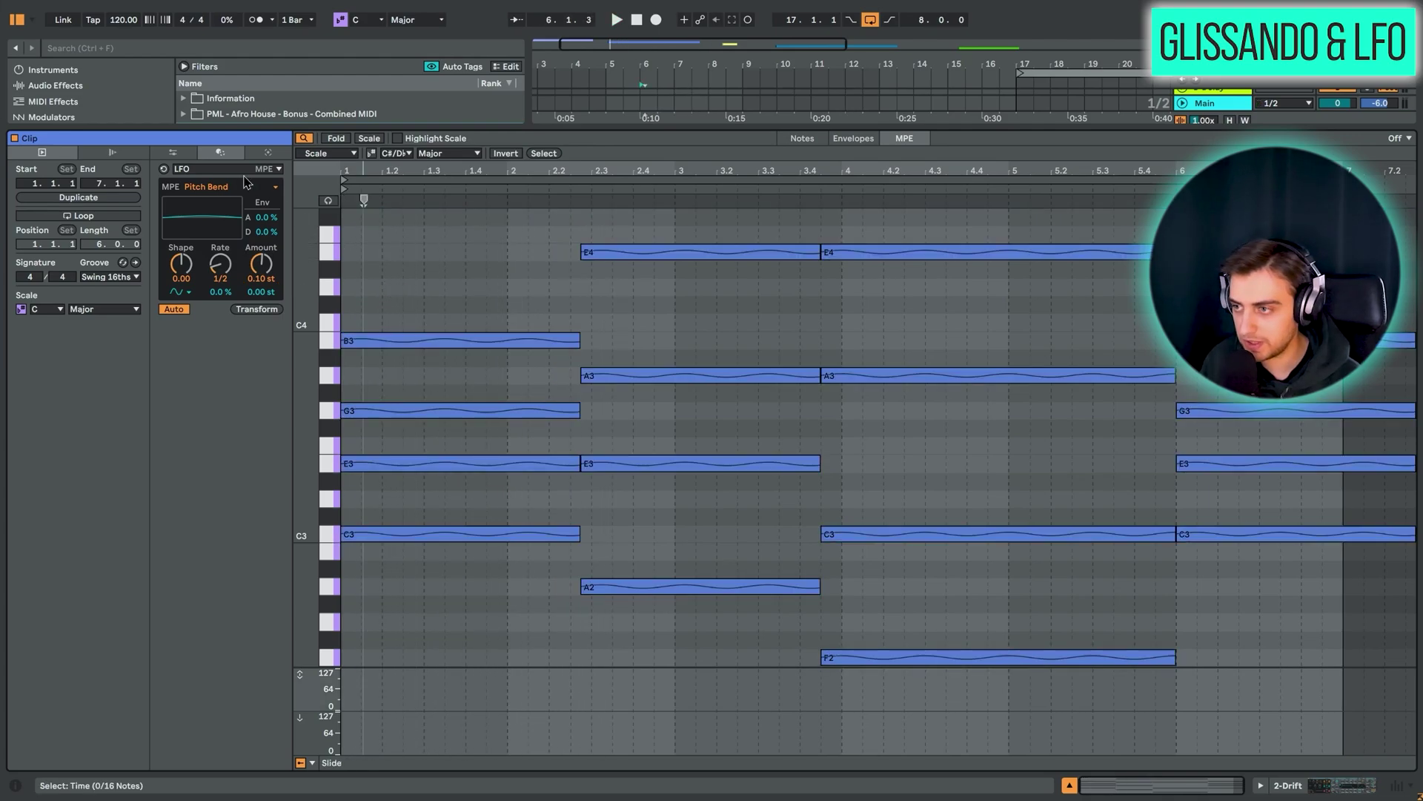
left_click(238, 170)
left_click(248, 171)
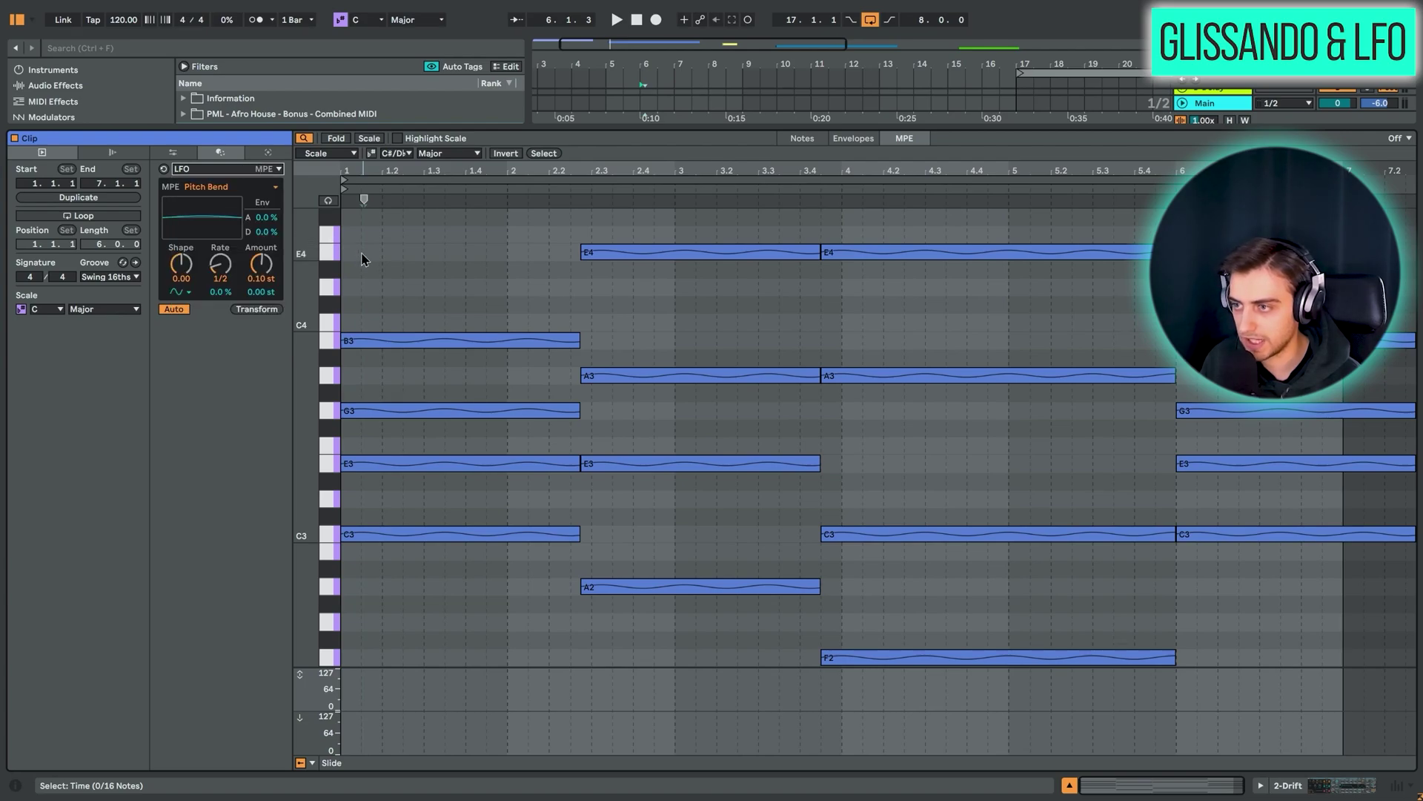
Open the DS Snare track's clip for note editing from the arrangement
left_click(391, 256)
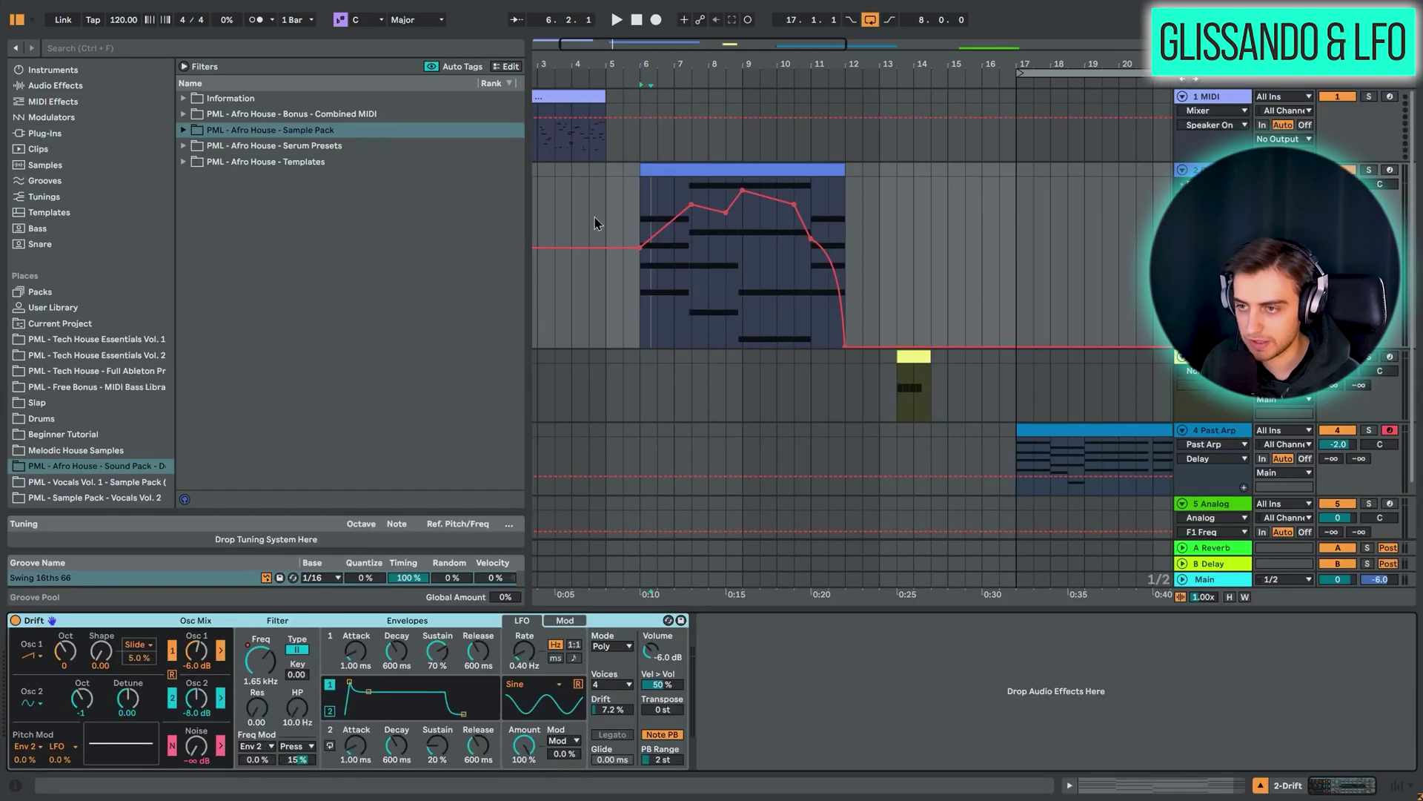
scroll(594, 223, "right", 3)
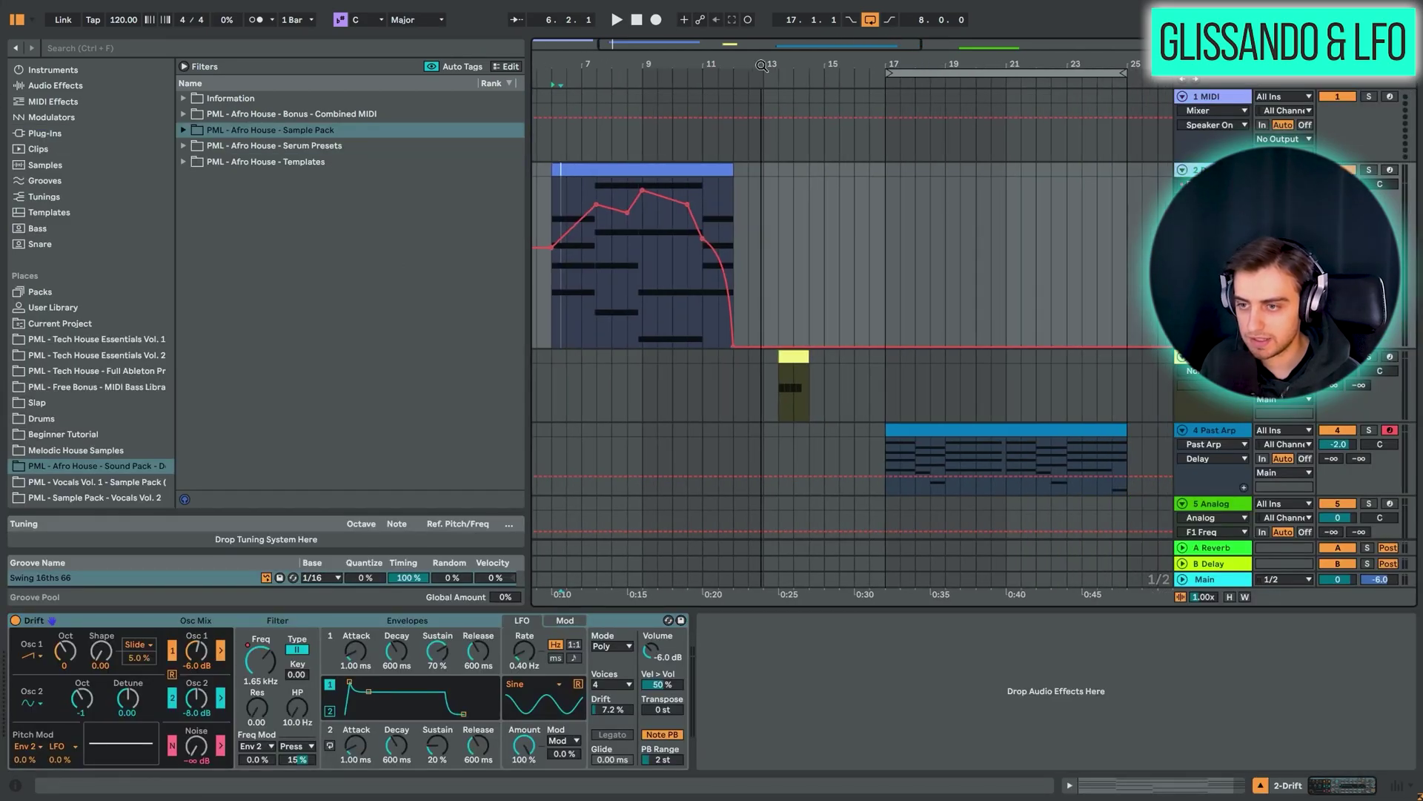
scroll(835, 124, "down", 2)
left_click(794, 288)
scroll(1000, 253, "up", 1)
scroll(951, 244, "down", 2)
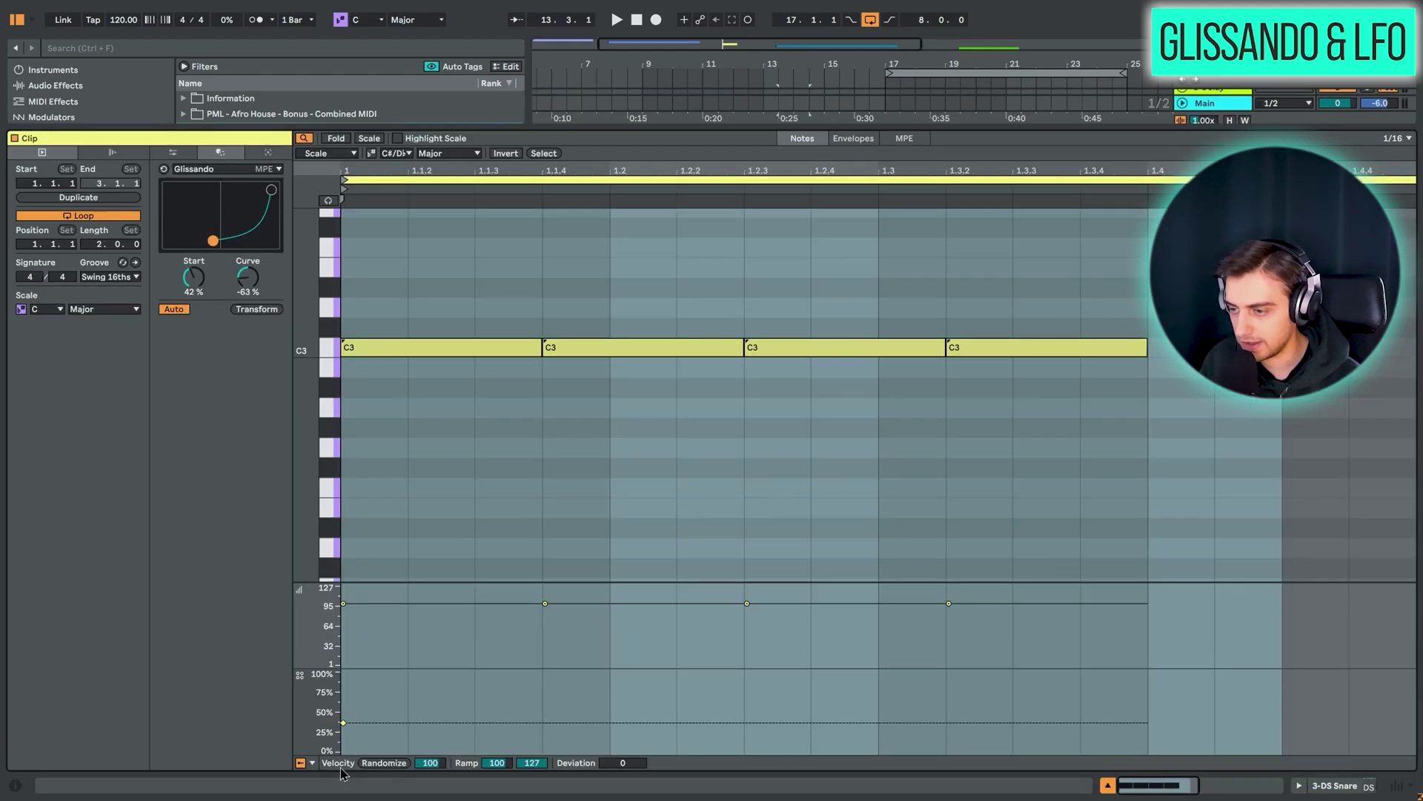
Display the snare clip's velocity and chance lanes and set the grouped C3 notes' chance to 60%
left_click(299, 763)
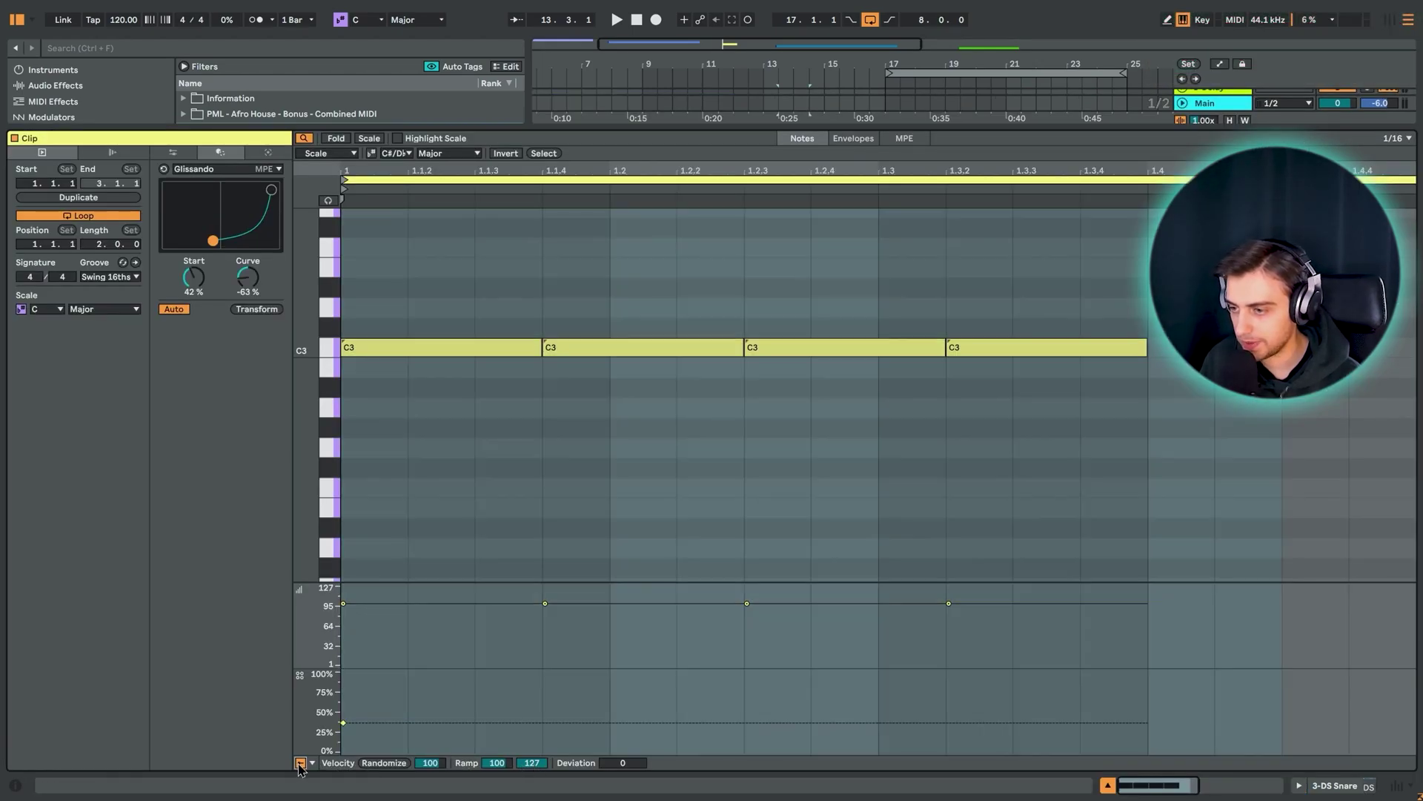
left_click(300, 763)
left_click(301, 763)
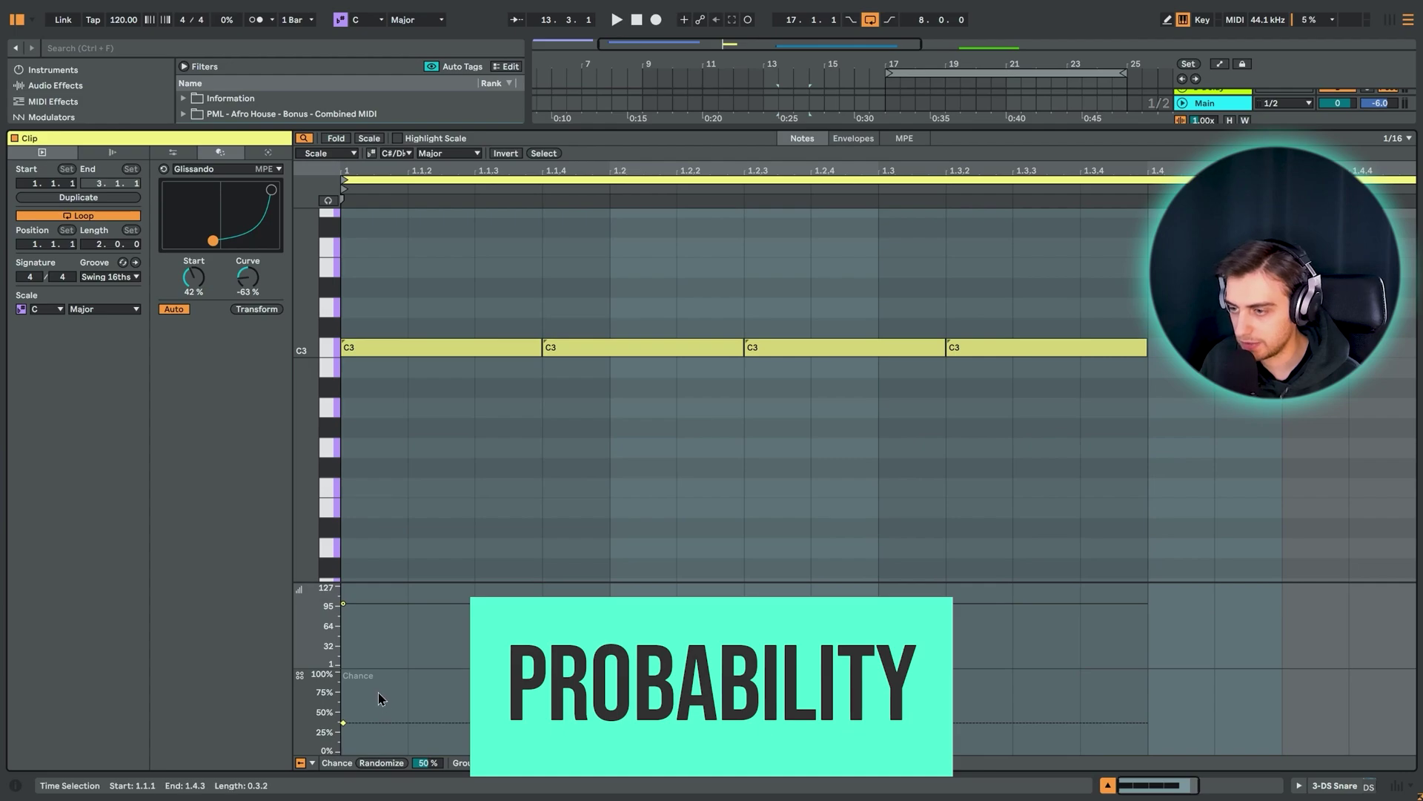
left_click_drag(343, 723, 344, 704)
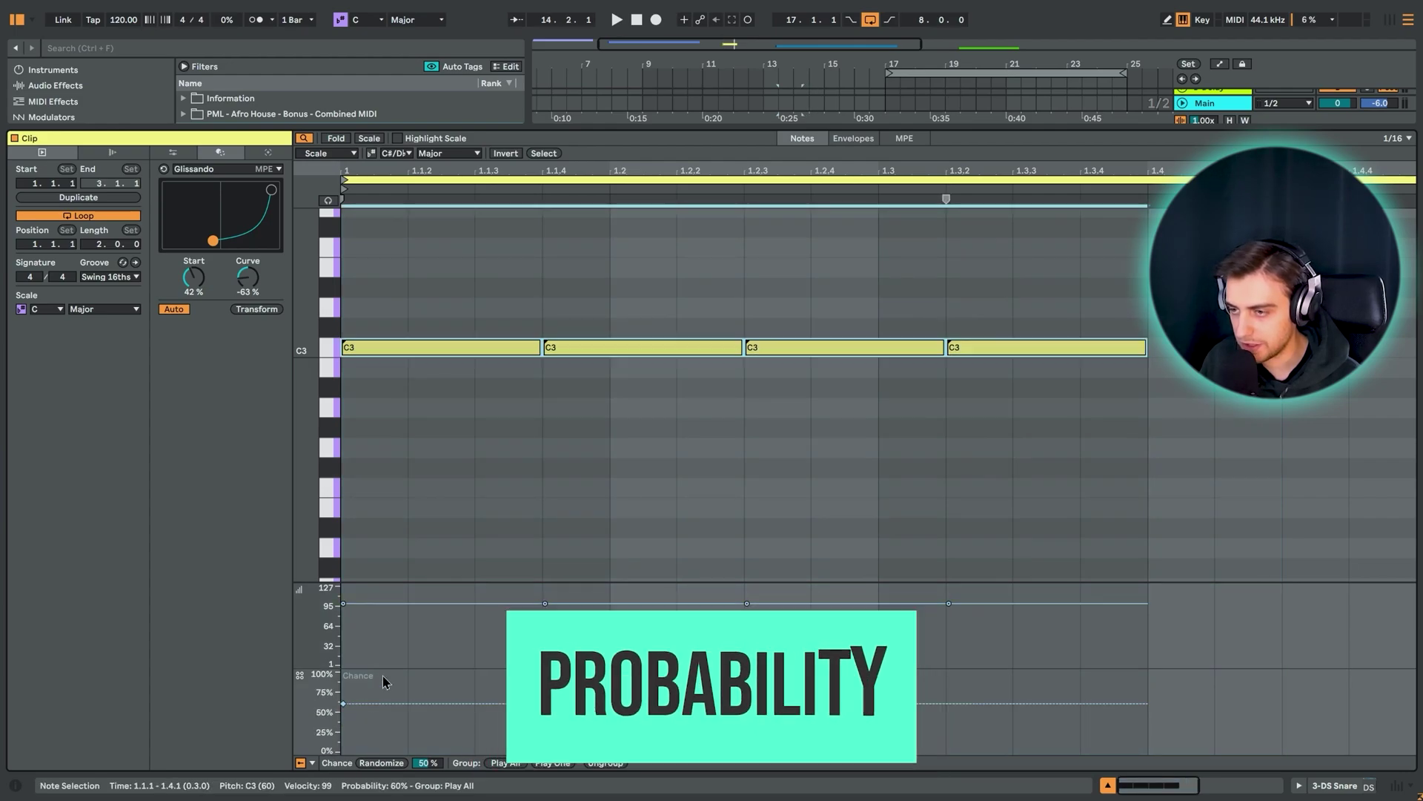
Set the chance of all four C3 snare notes to 100% and enlarge the velocity and chance lanes
left_click_drag(448, 236, 1112, 473)
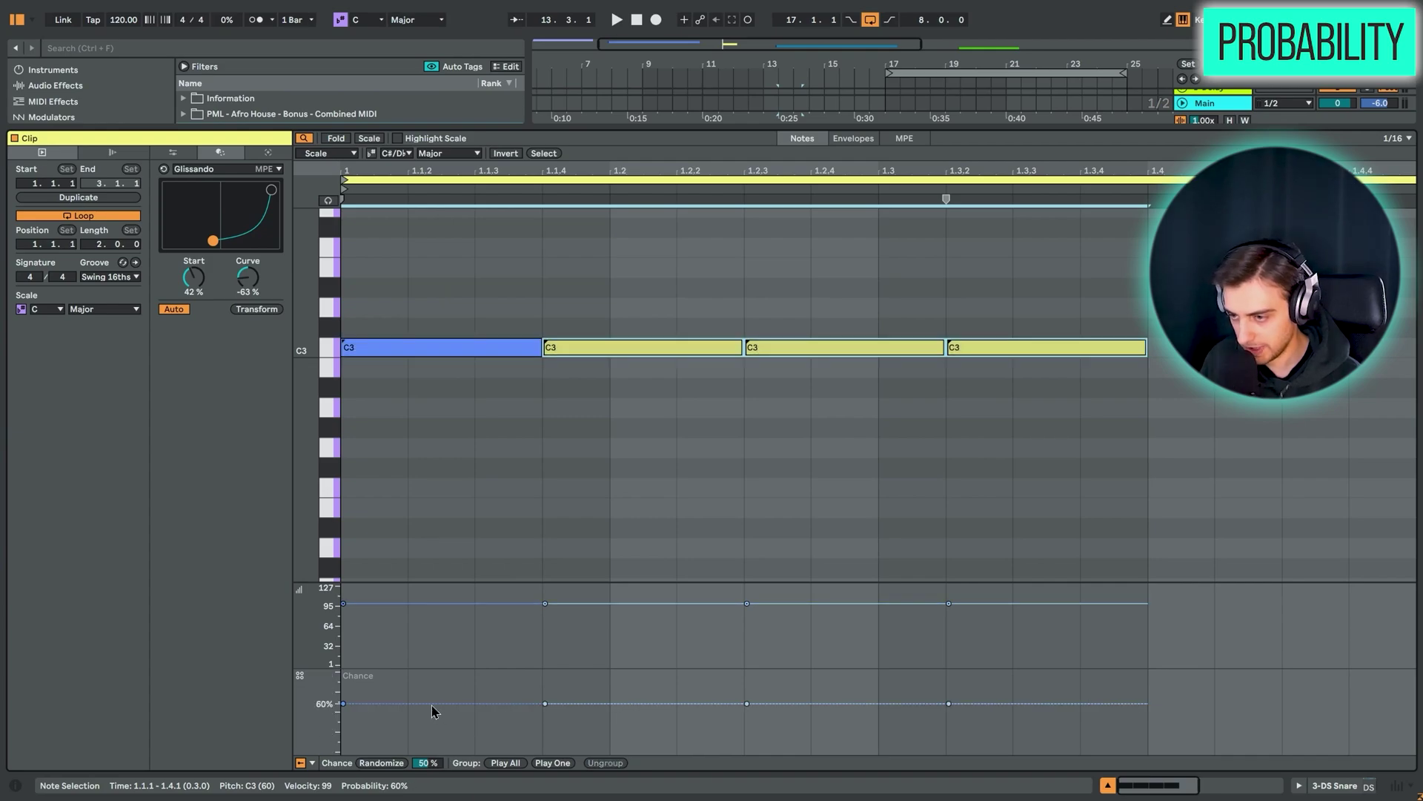
left_click_drag(436, 705, 393, 564)
left_click(404, 277)
left_click(415, 347)
key("ctrl+a")
left_click_drag(368, 625, 369, 567)
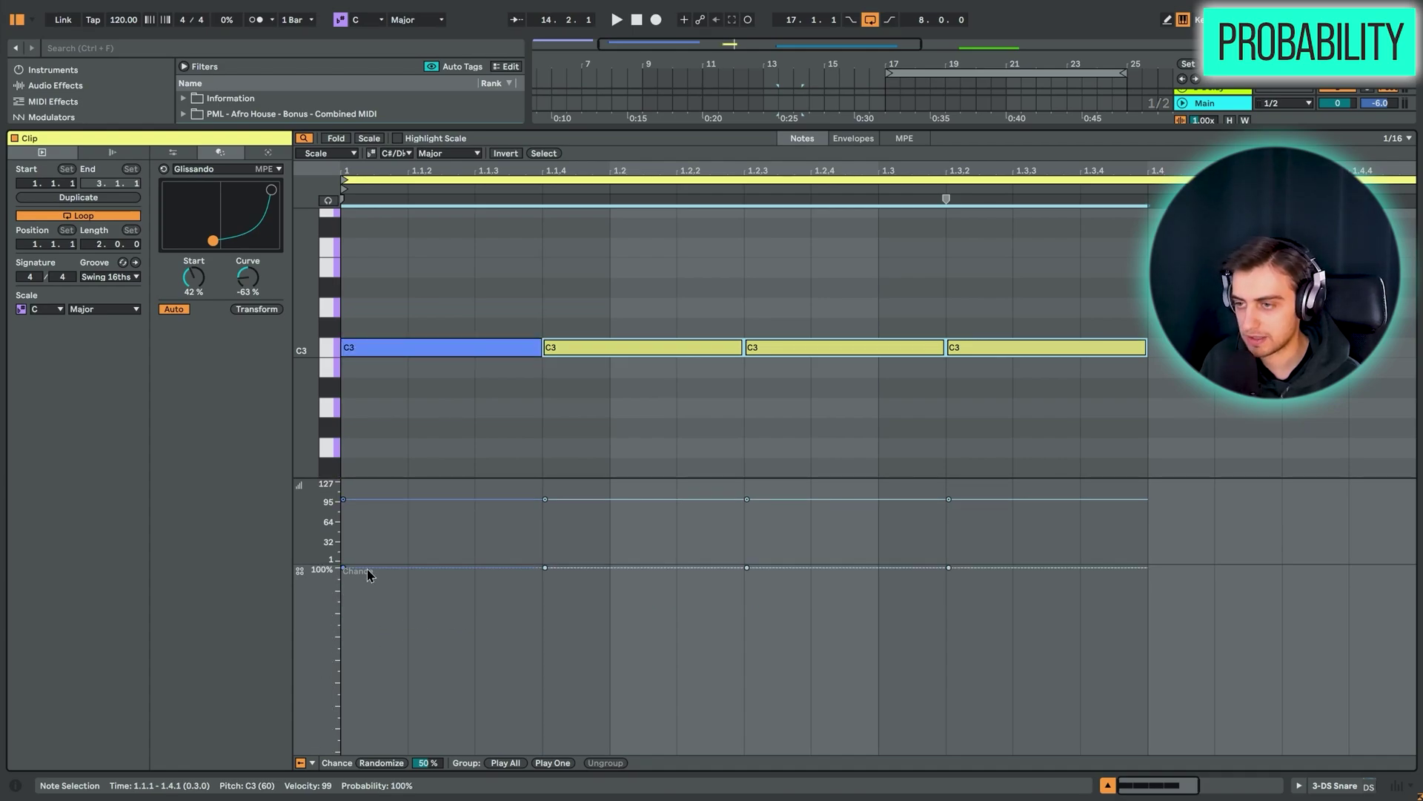
Set the four snare notes' chance to 60%, play the clip, and lower their chance to about 43%
left_click_drag(368, 569, 373, 657)
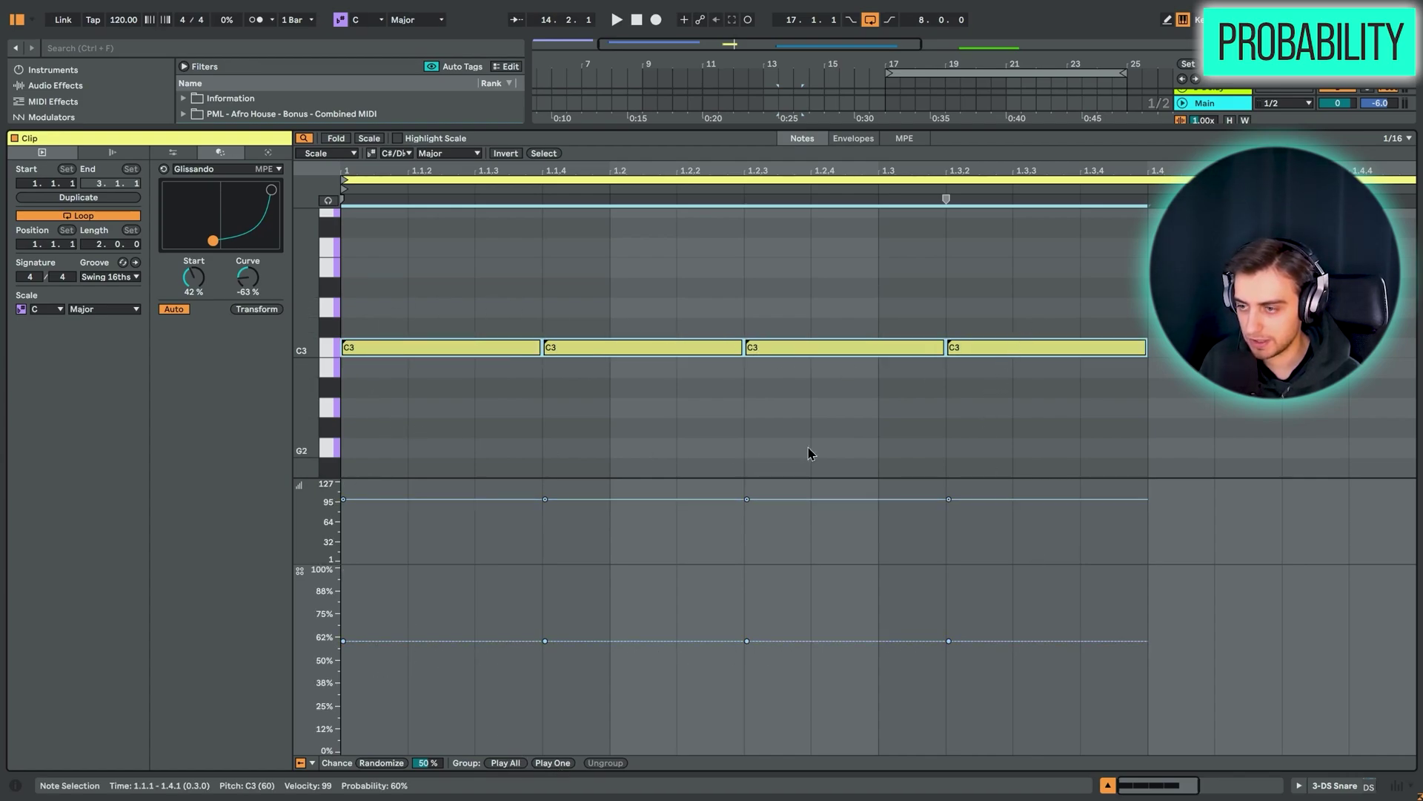
key("space")
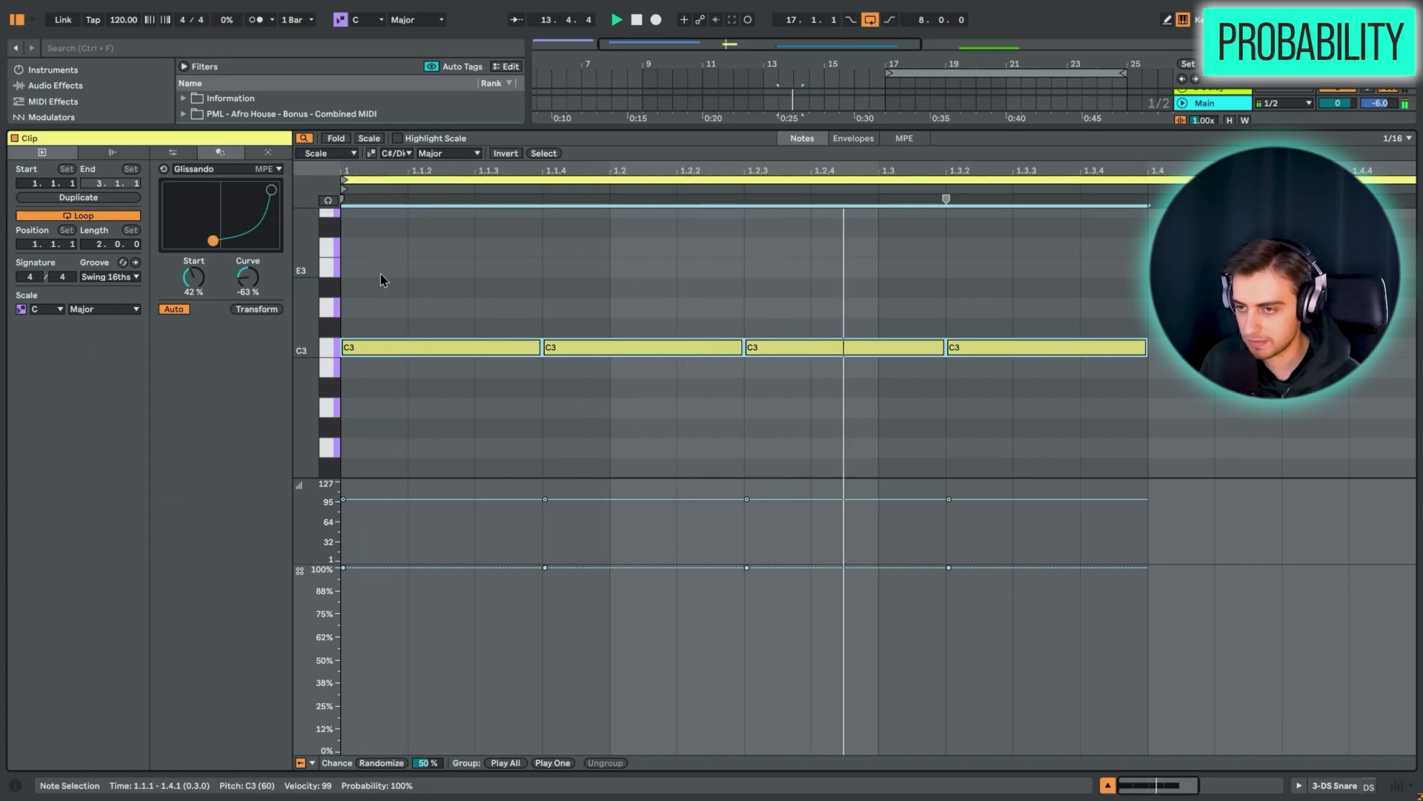
left_click_drag(460, 579, 693, 677)
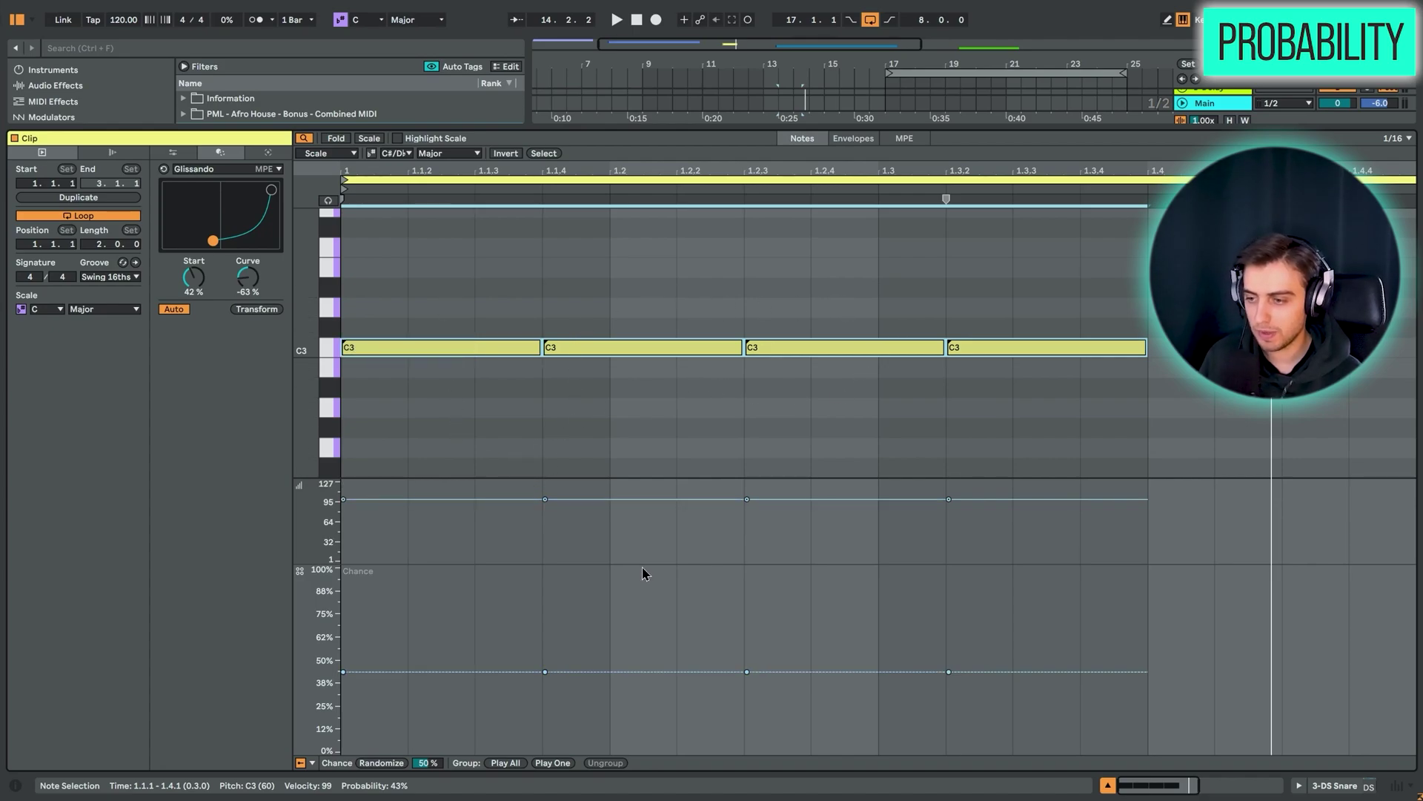
Group the four snare notes as Play One, set the group's chance to 71%, and play the clip
left_click(561, 764)
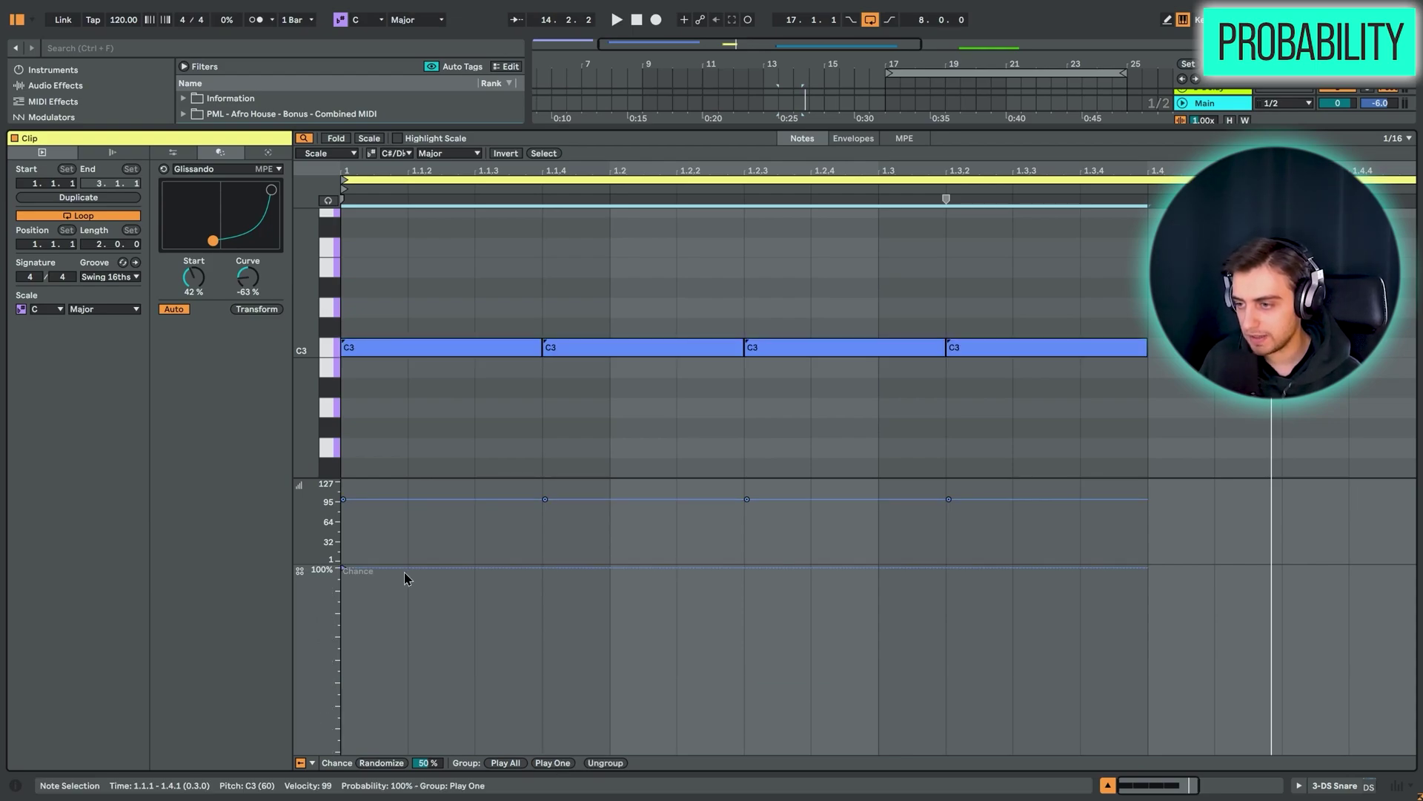
left_click_drag(382, 571, 379, 661)
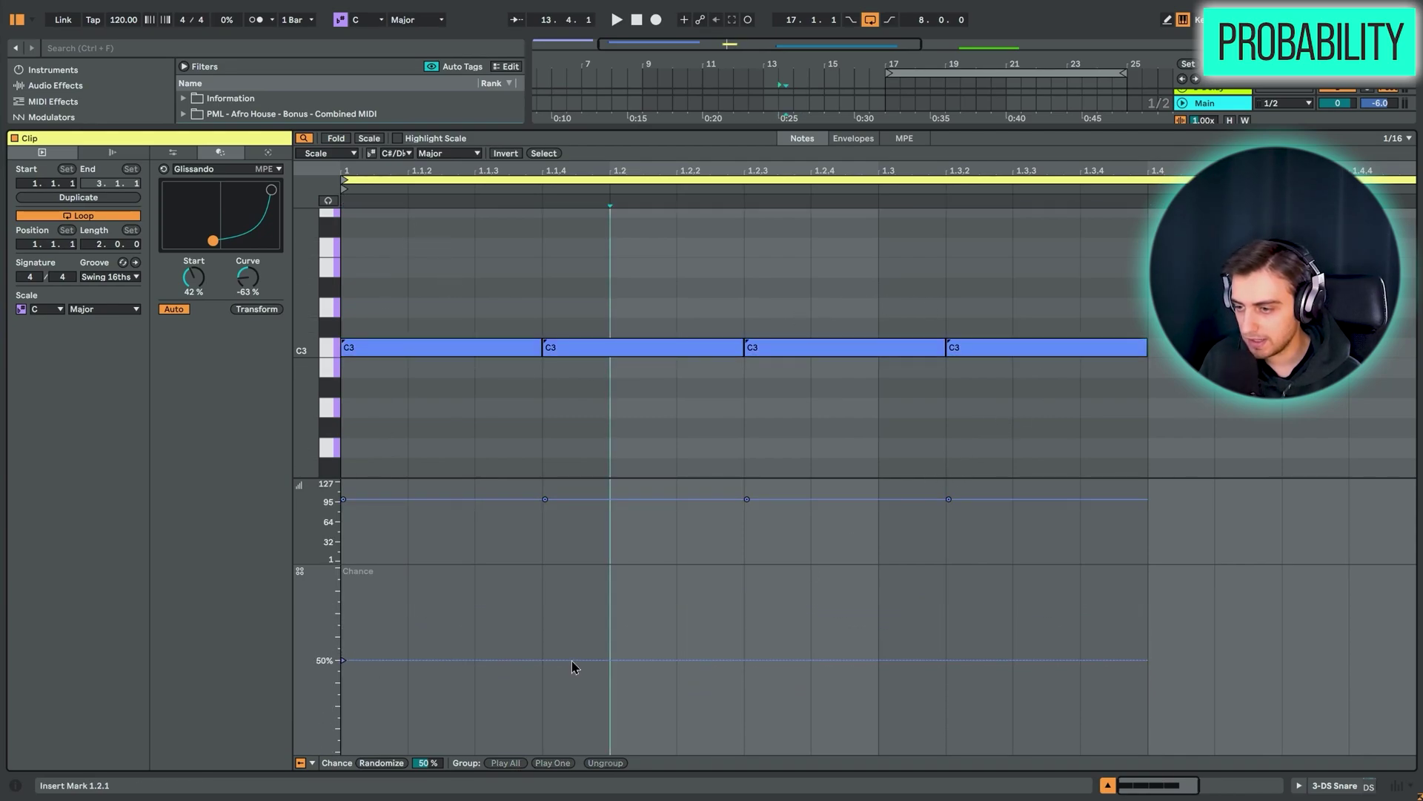
left_click_drag(575, 660, 575, 621)
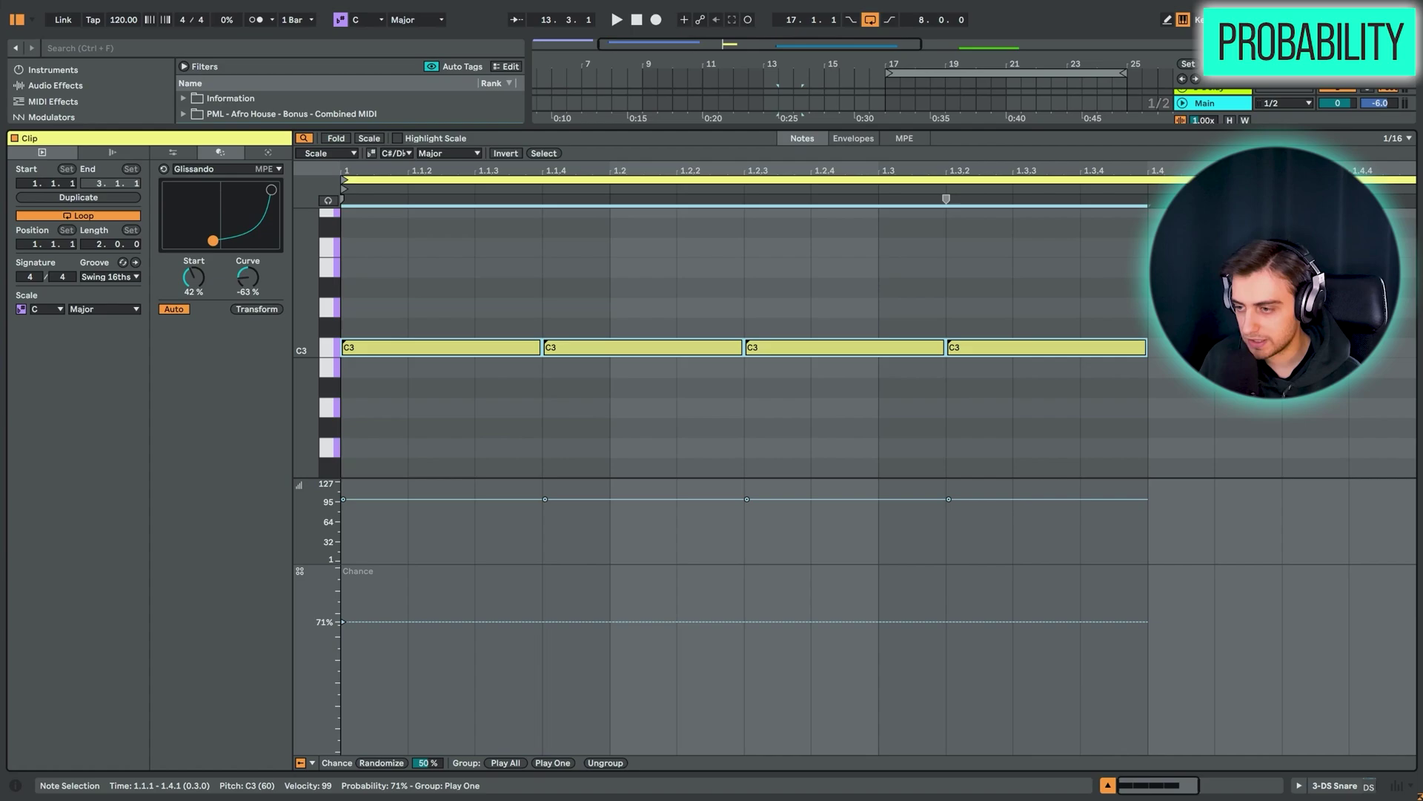
key("space")
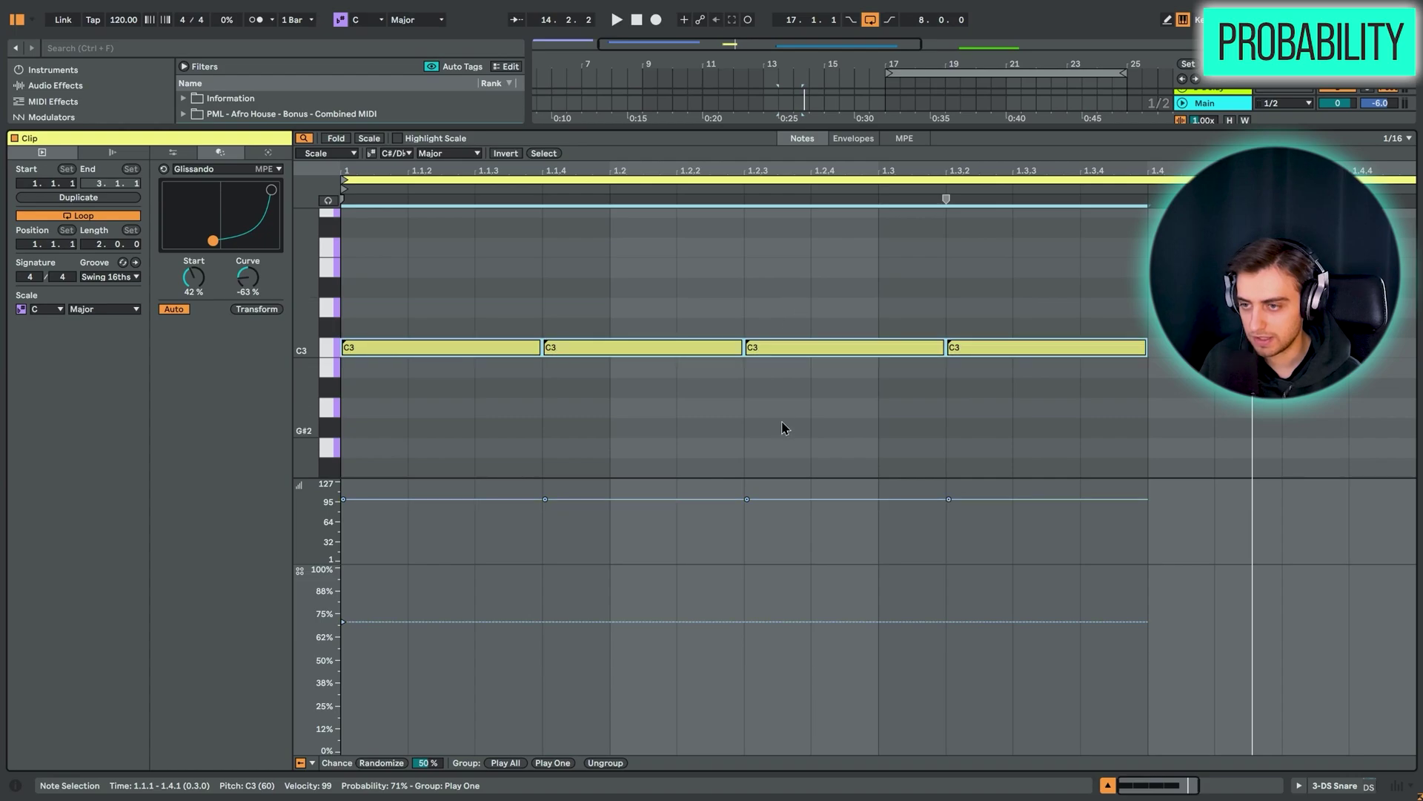
Group the four snare notes as Play All, set the group's chance to 85%, and play the clip
left_click_drag(550, 615, 550, 730)
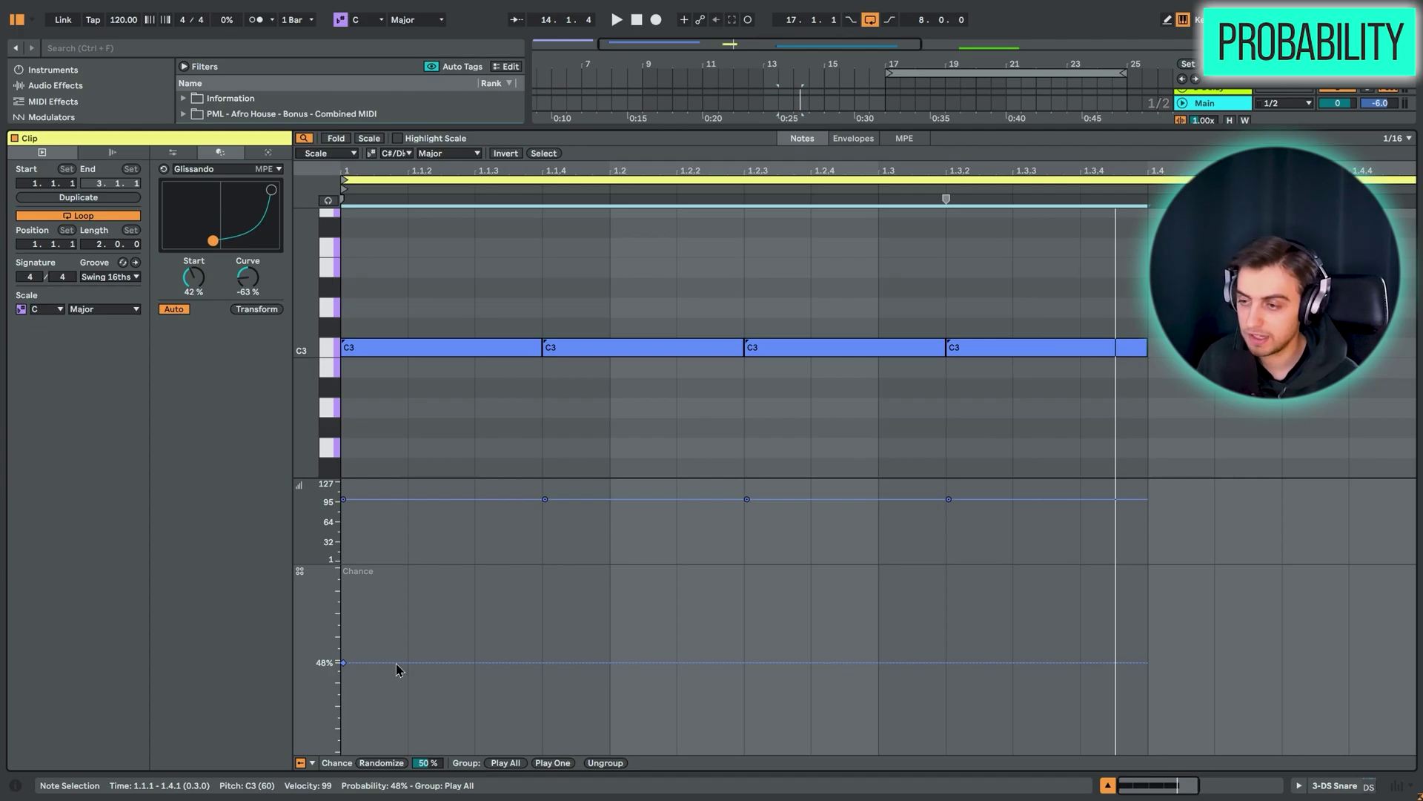
left_click_drag(397, 667, 397, 600)
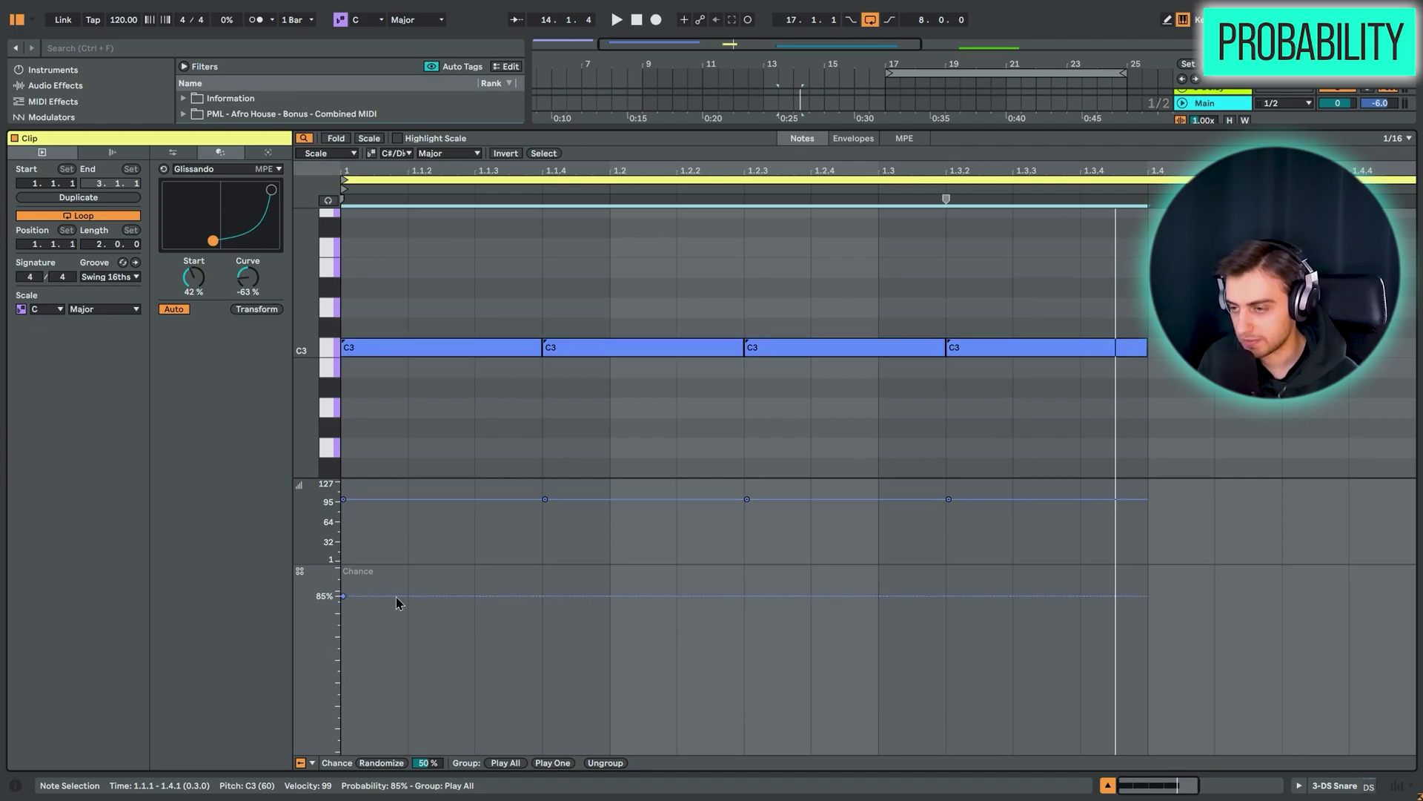
key("space")
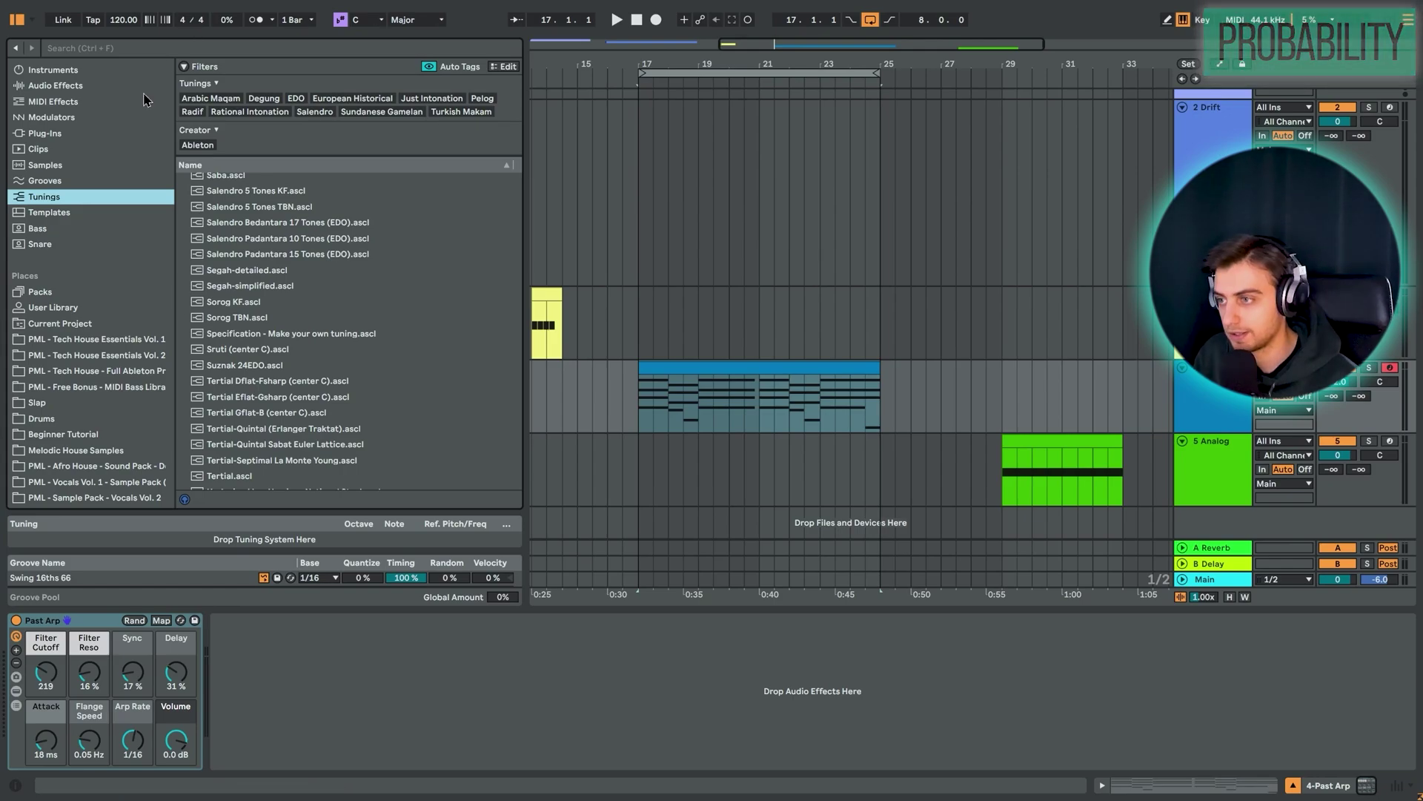
Filter the tuning library by EDO, load the 7-EDO + 5-EDO tuning, and remove it again
scroll(64, 229, "up", 2)
scroll(99, 248, "down", 1)
scroll(393, 255, "up", 2)
left_click_drag(518, 393, 506, 178)
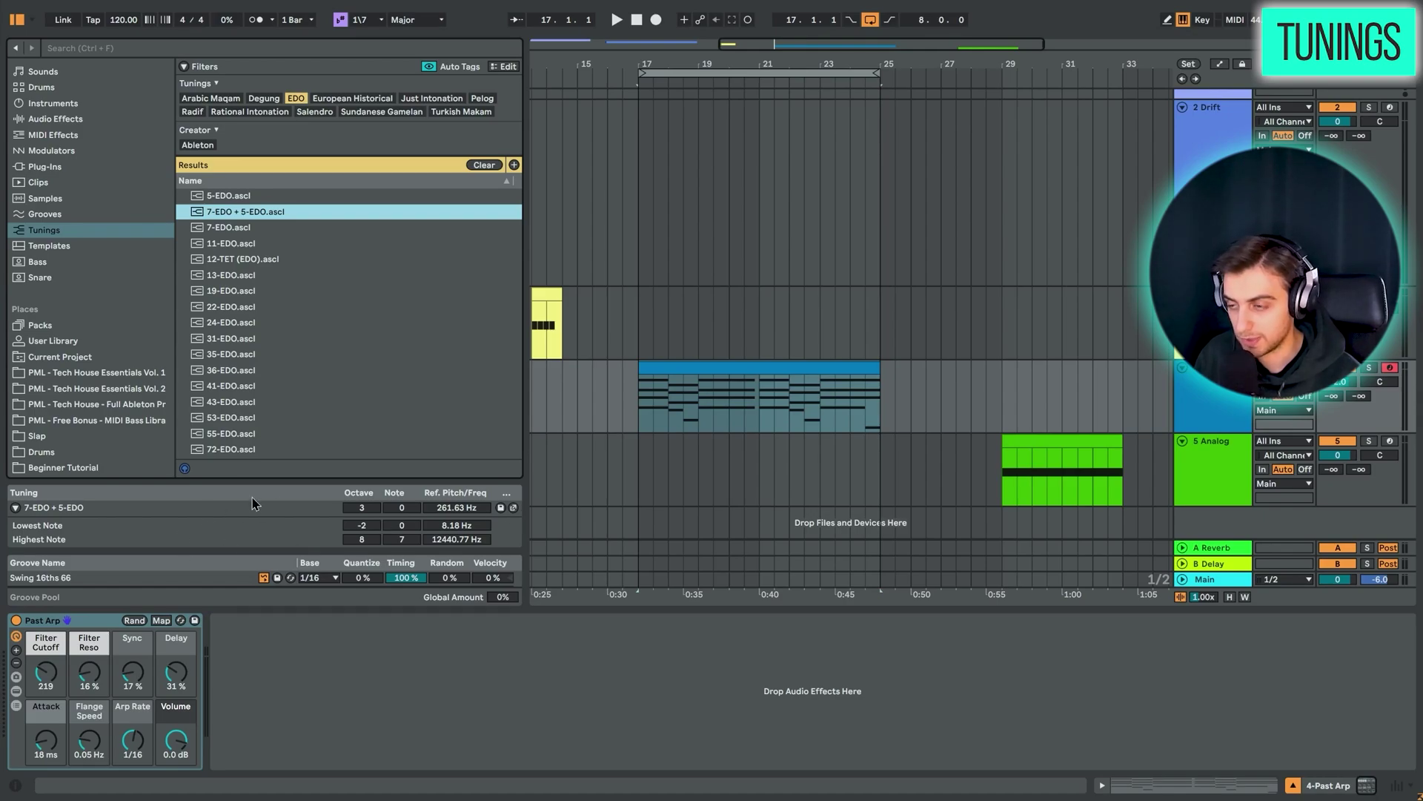
left_click(140, 510)
key("Delete")
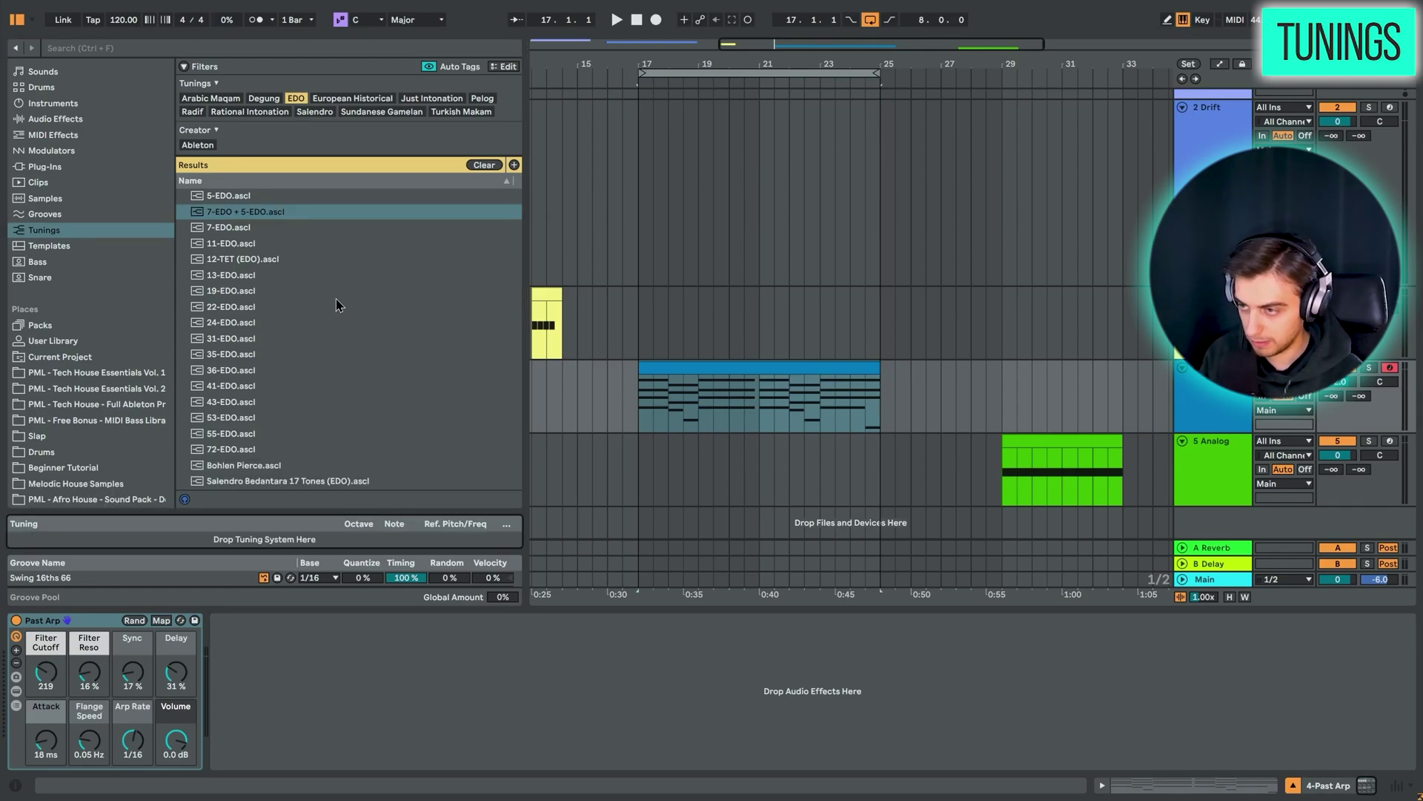
Load the Meantone (two-sevenths quintal-comma) tuning and play the Past Arp clip with it
left_click(741, 368)
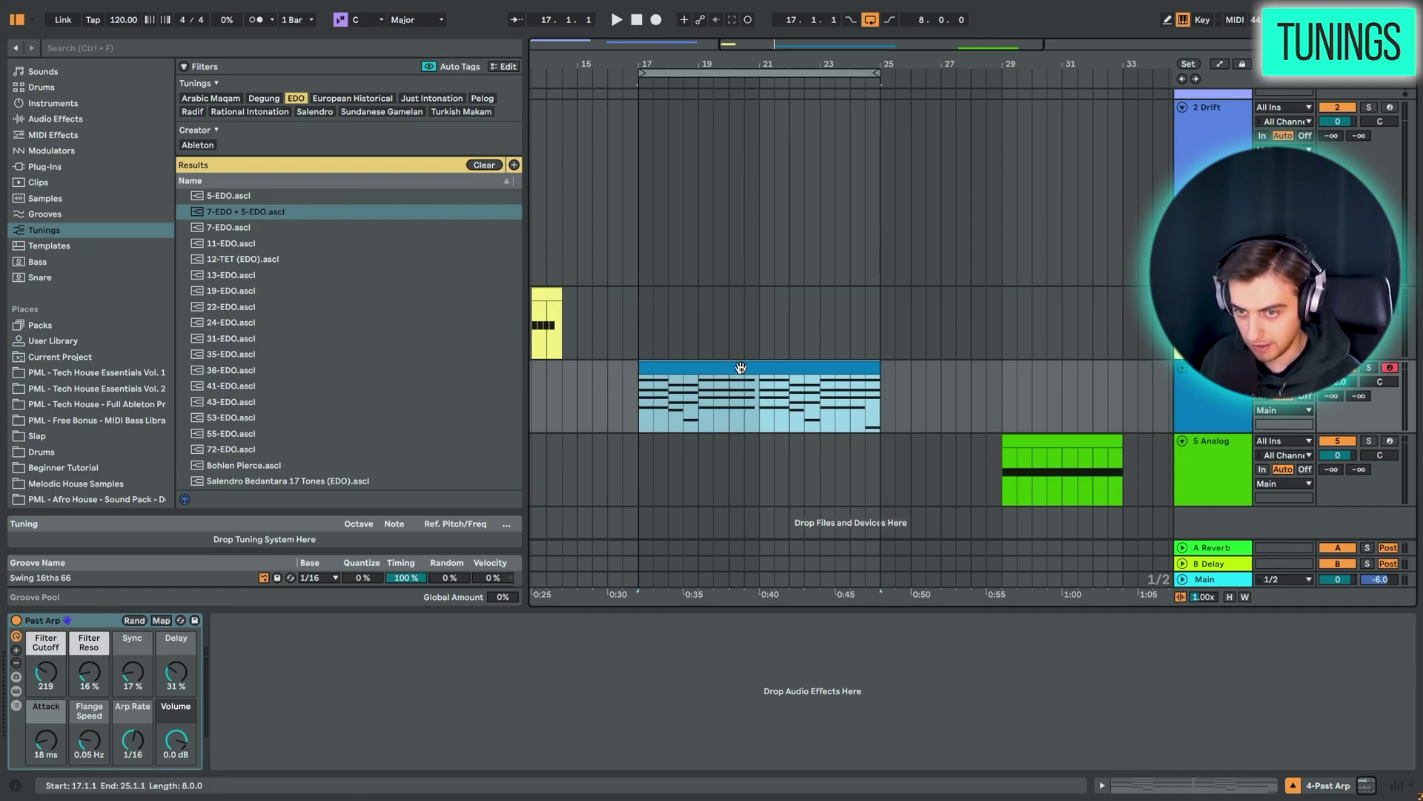
key("space")
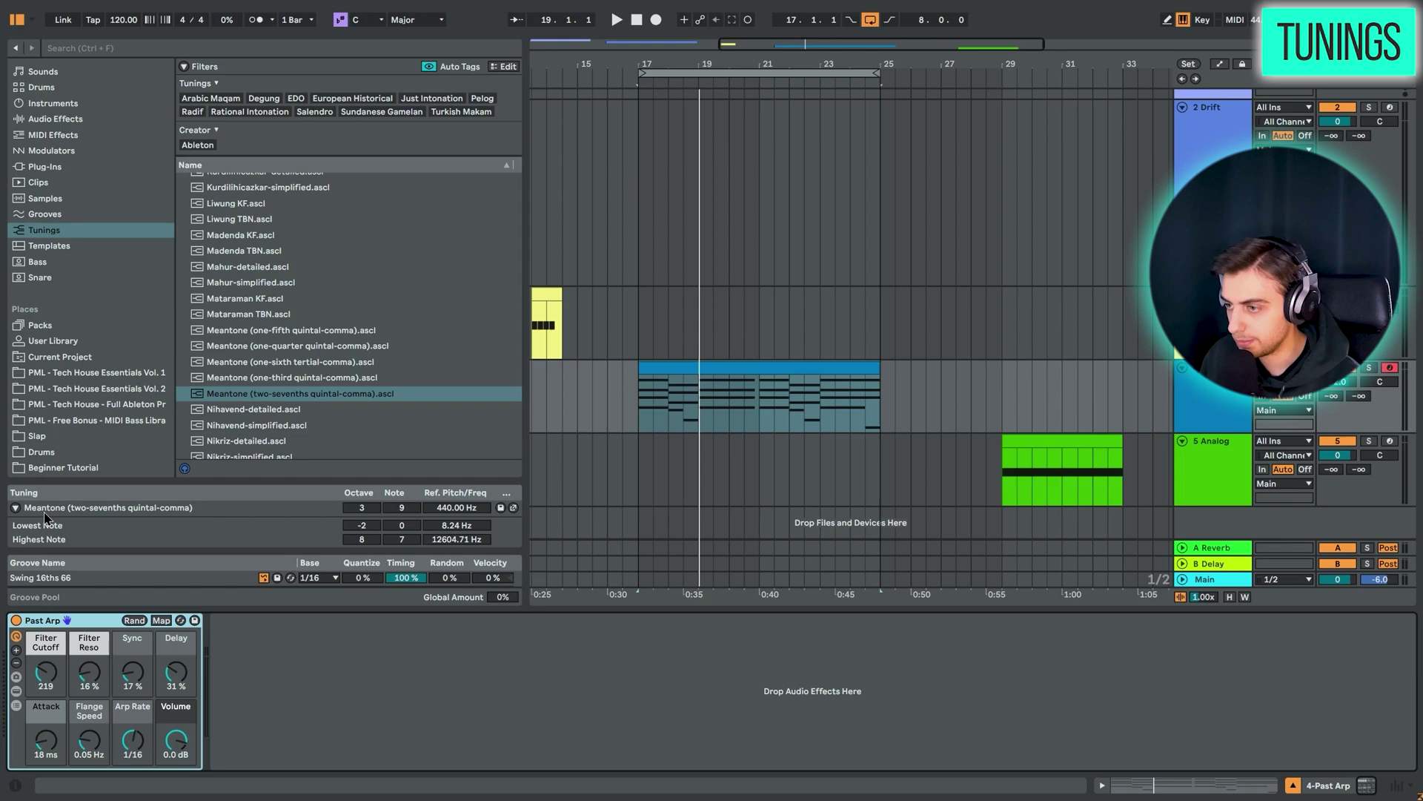
key("space")
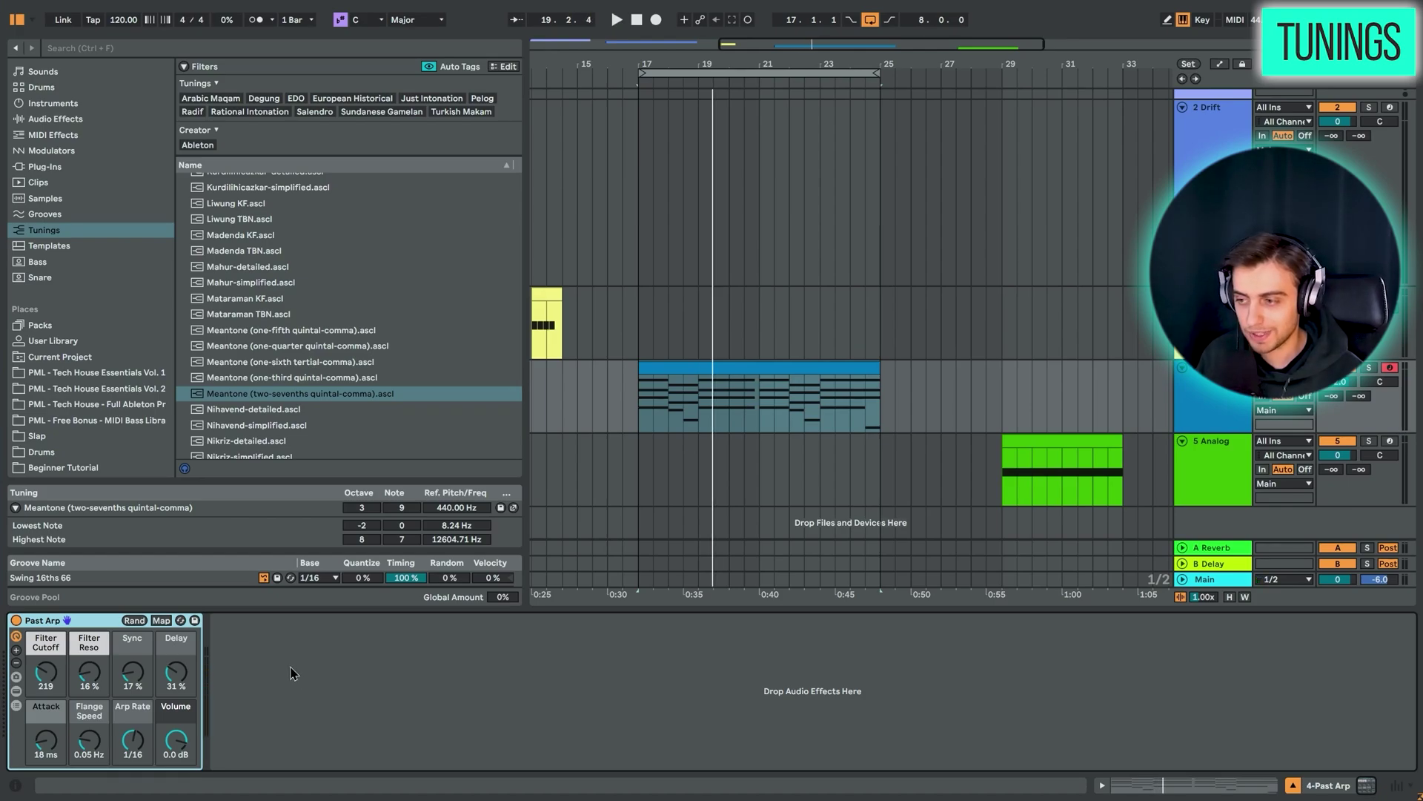
scroll(506, 391, "down", 15)
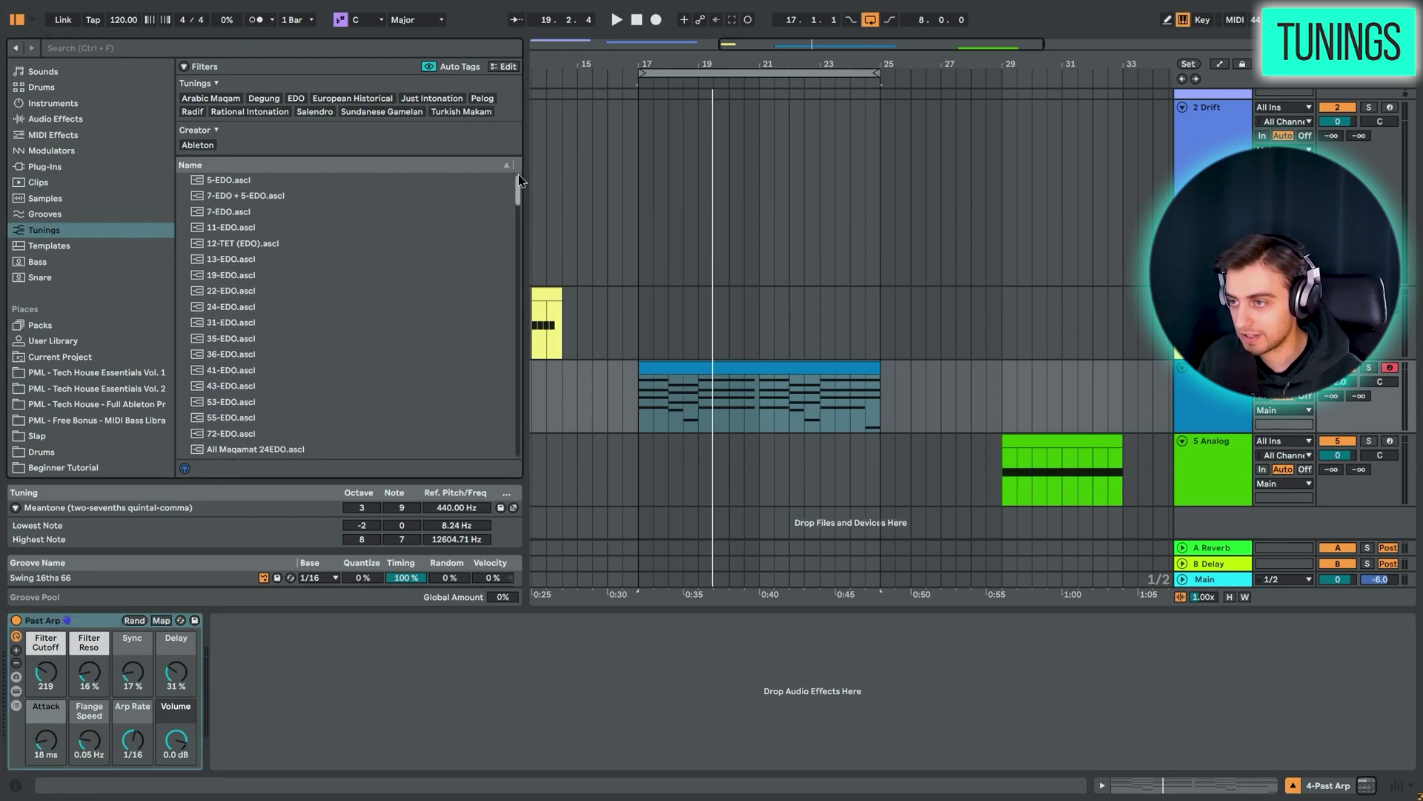
scroll(506, 391, "up", 20)
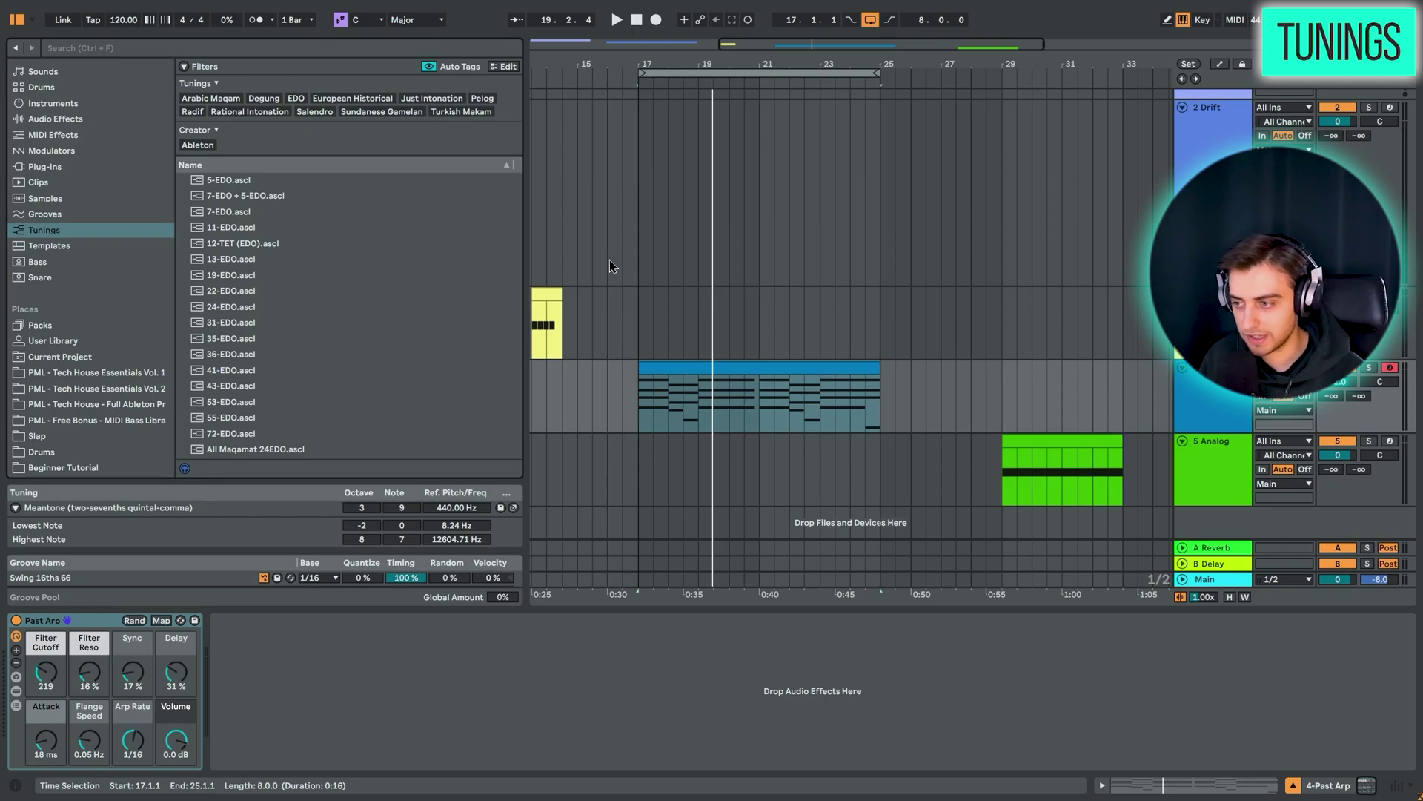
left_click(688, 410)
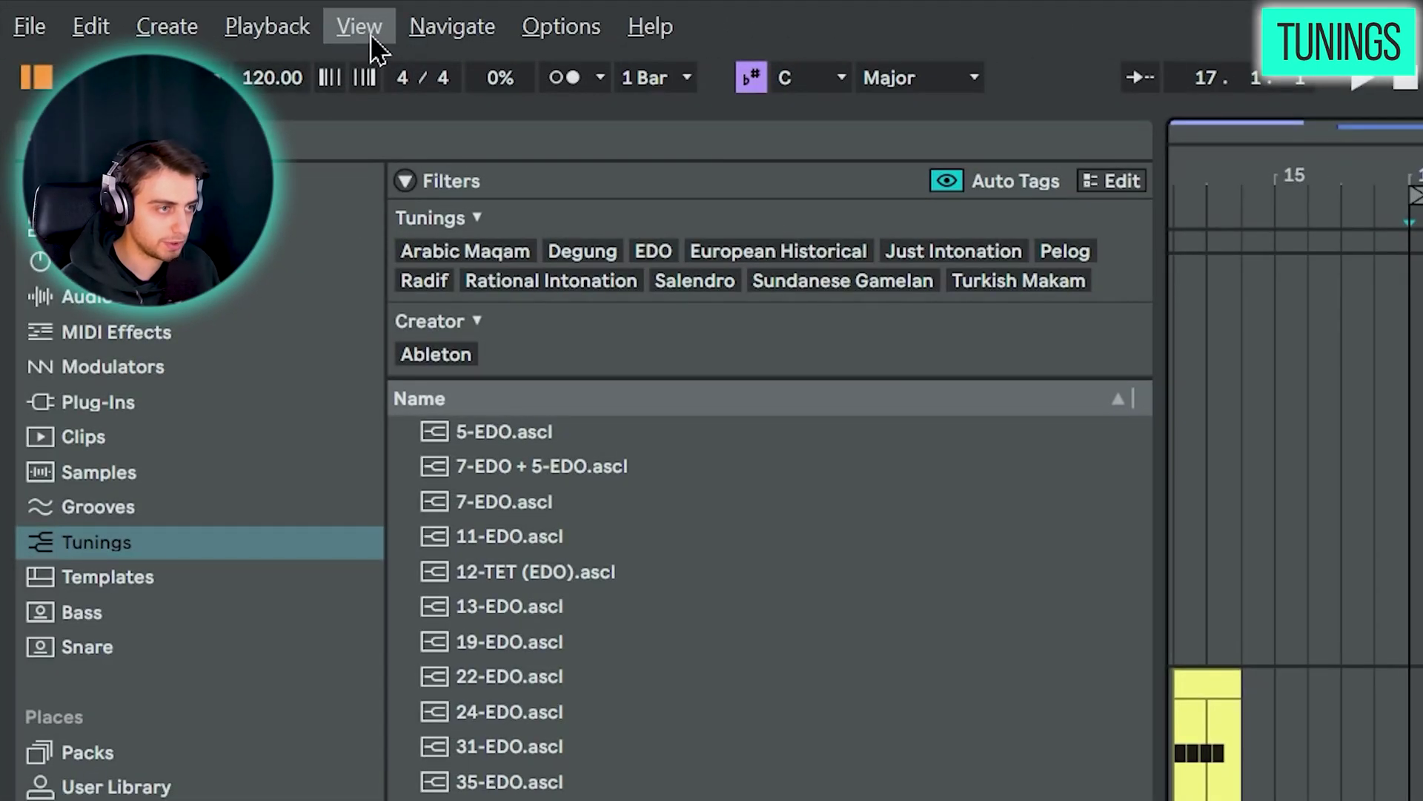
Open the undo history, jump back to the most recent Change Note Probability entry, and restore the newest entry
left_click(371, 33)
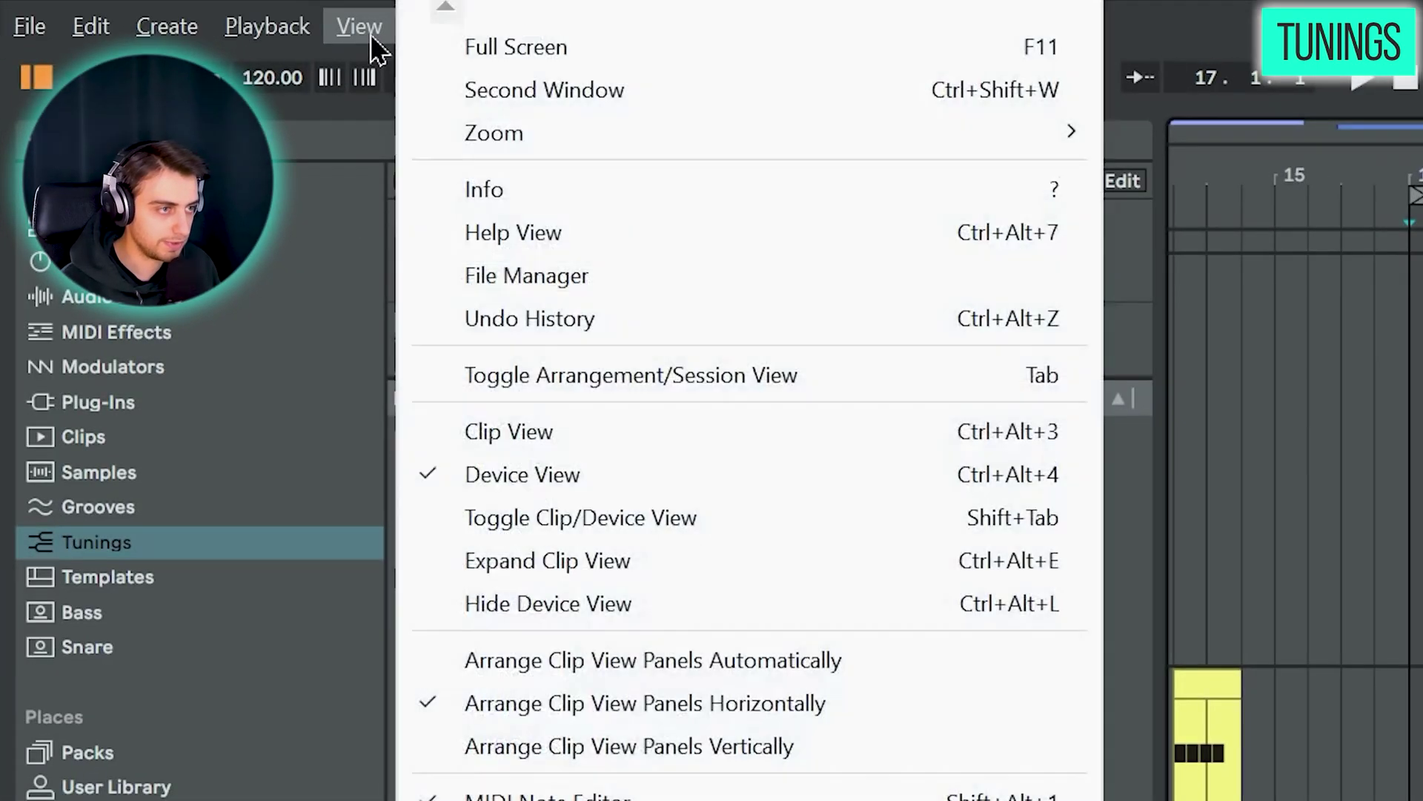
left_click(572, 317)
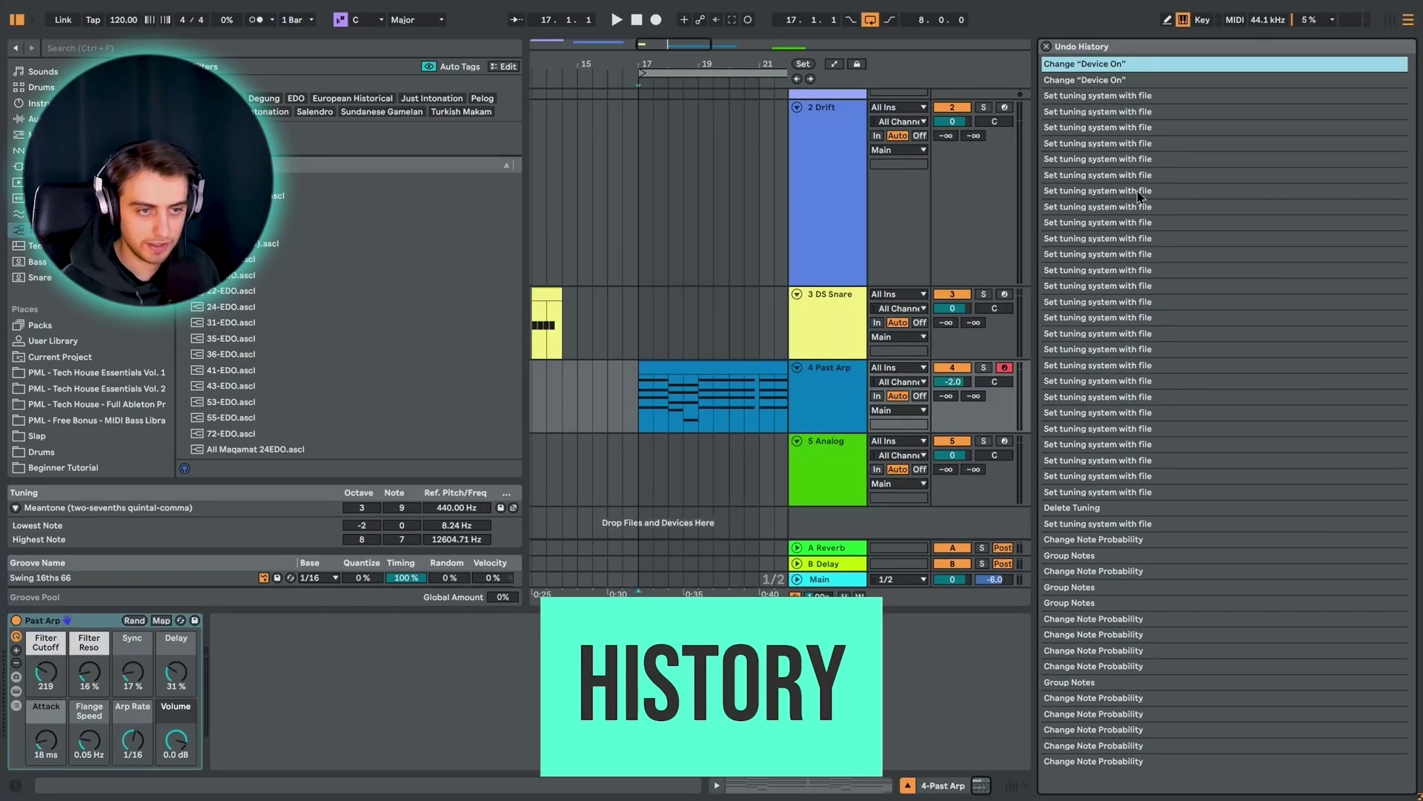
left_click(1148, 540)
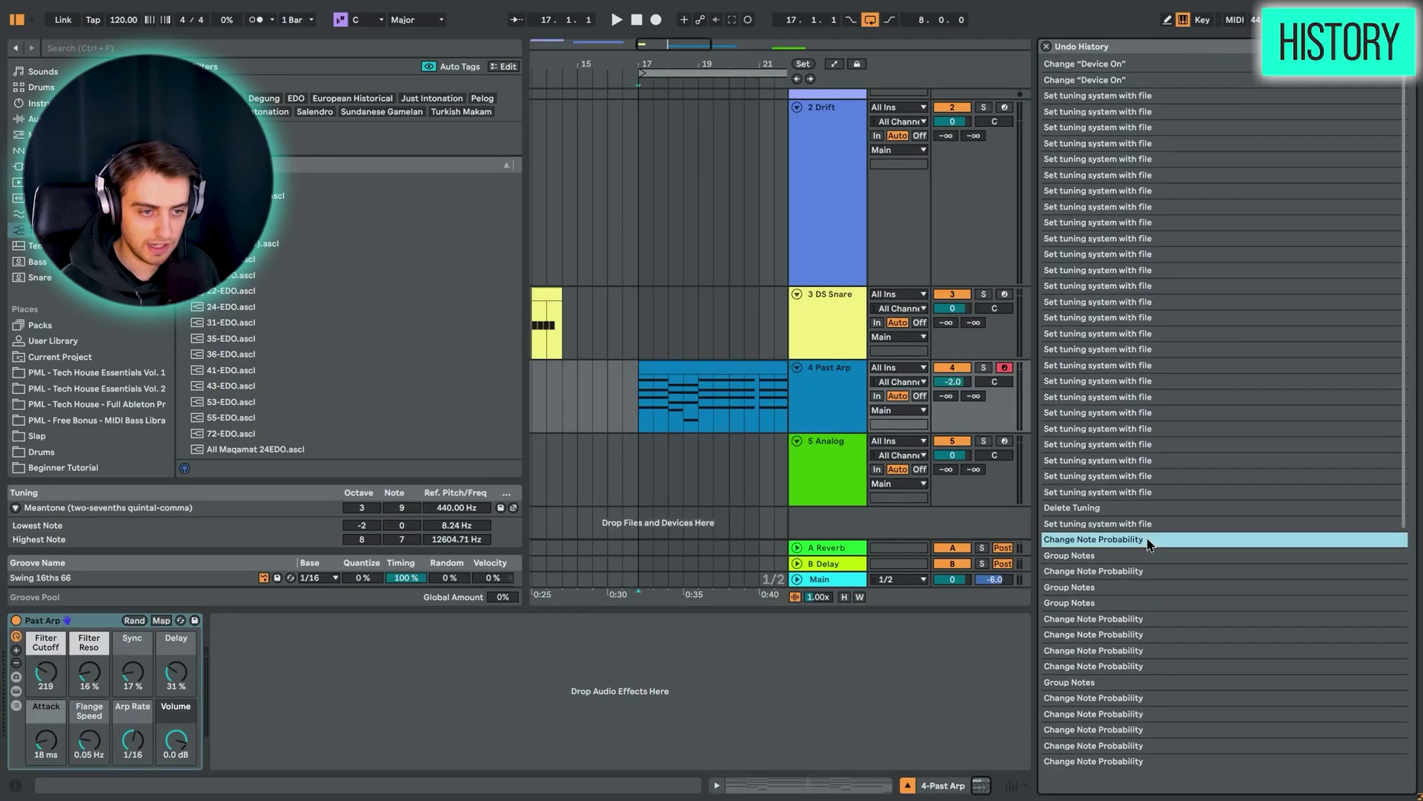
left_click(1139, 334)
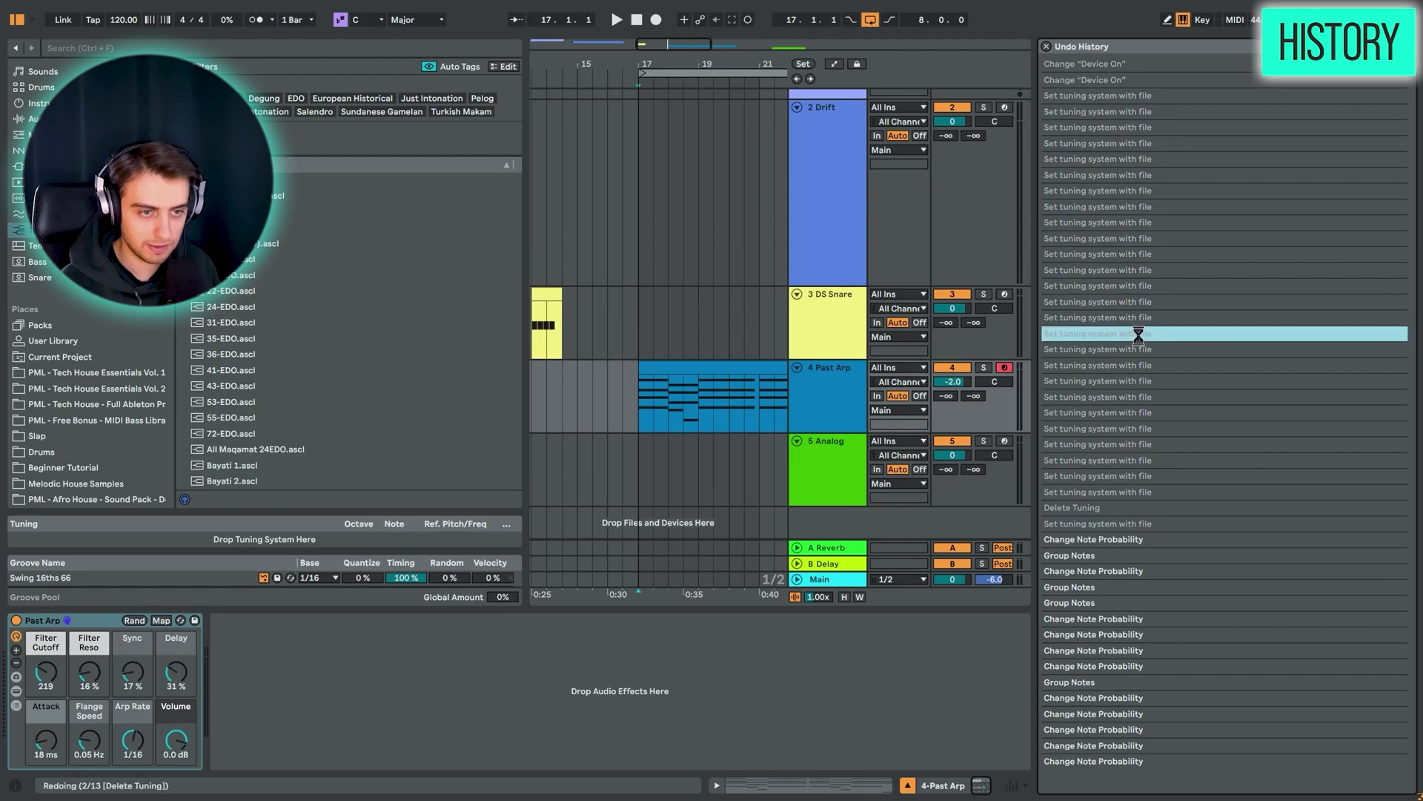
left_click(1118, 67)
Look through the undo history from the newest entry down to the opening of the Live Set, and close it
scroll(1152, 319, "down", 5)
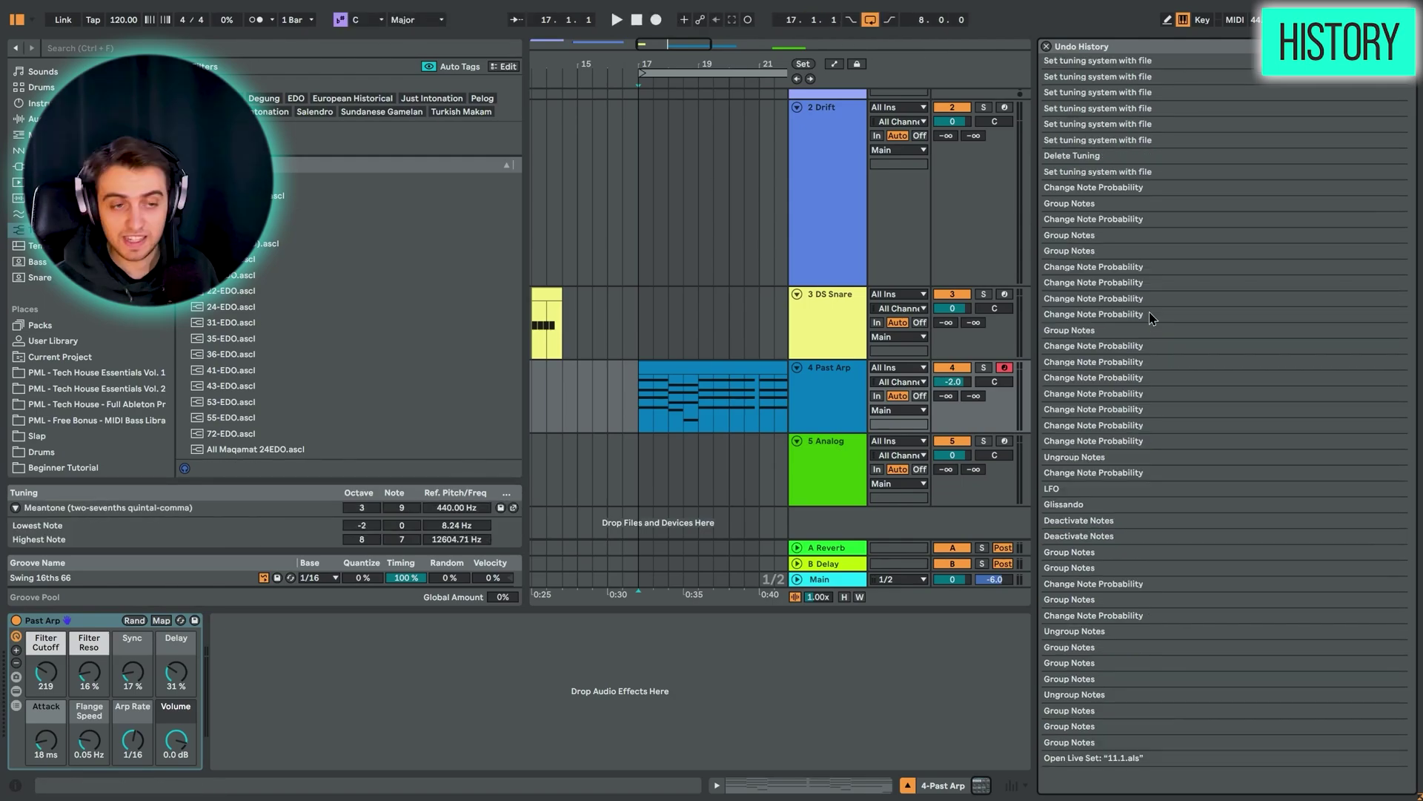
scroll(1223, 323, "up", 5)
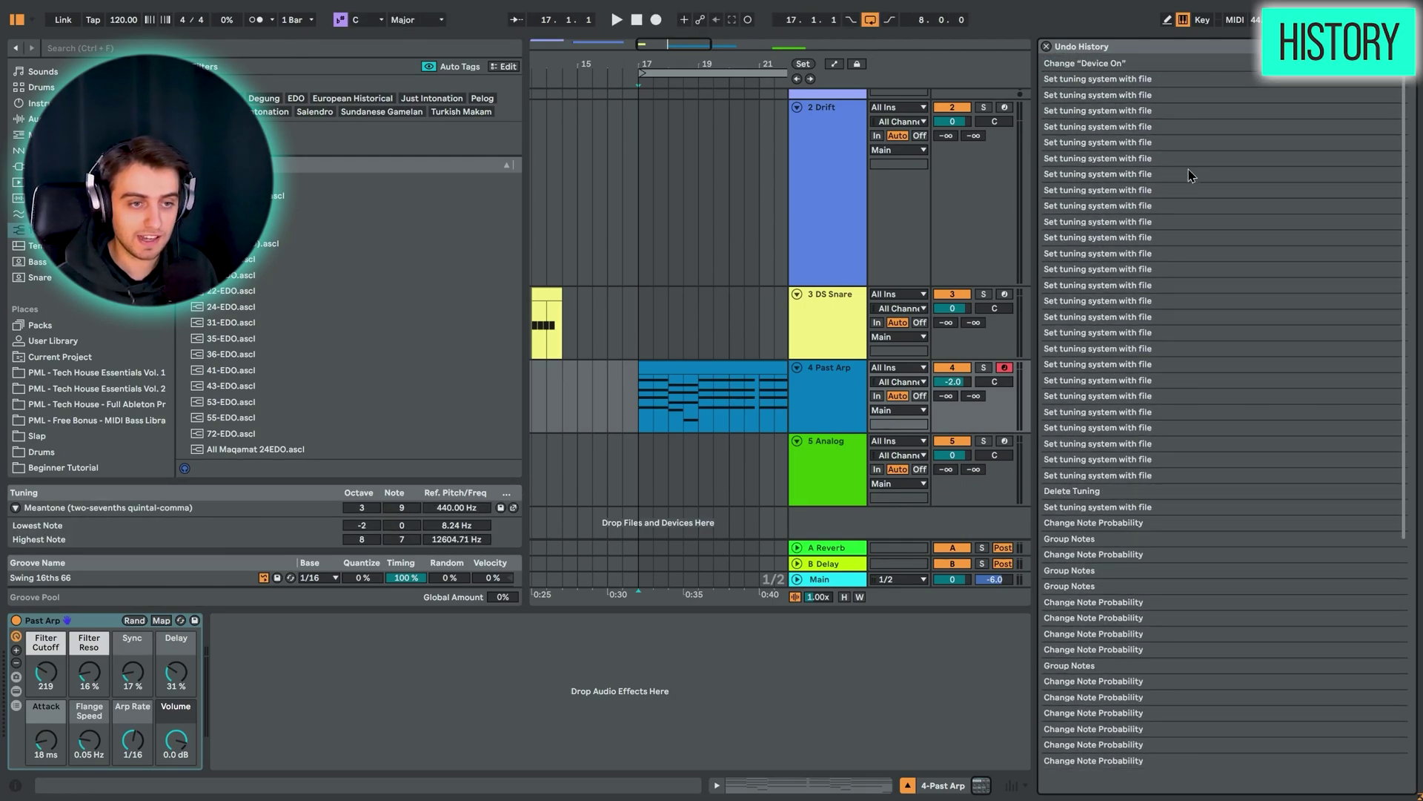
scroll(1189, 175, "down", 7)
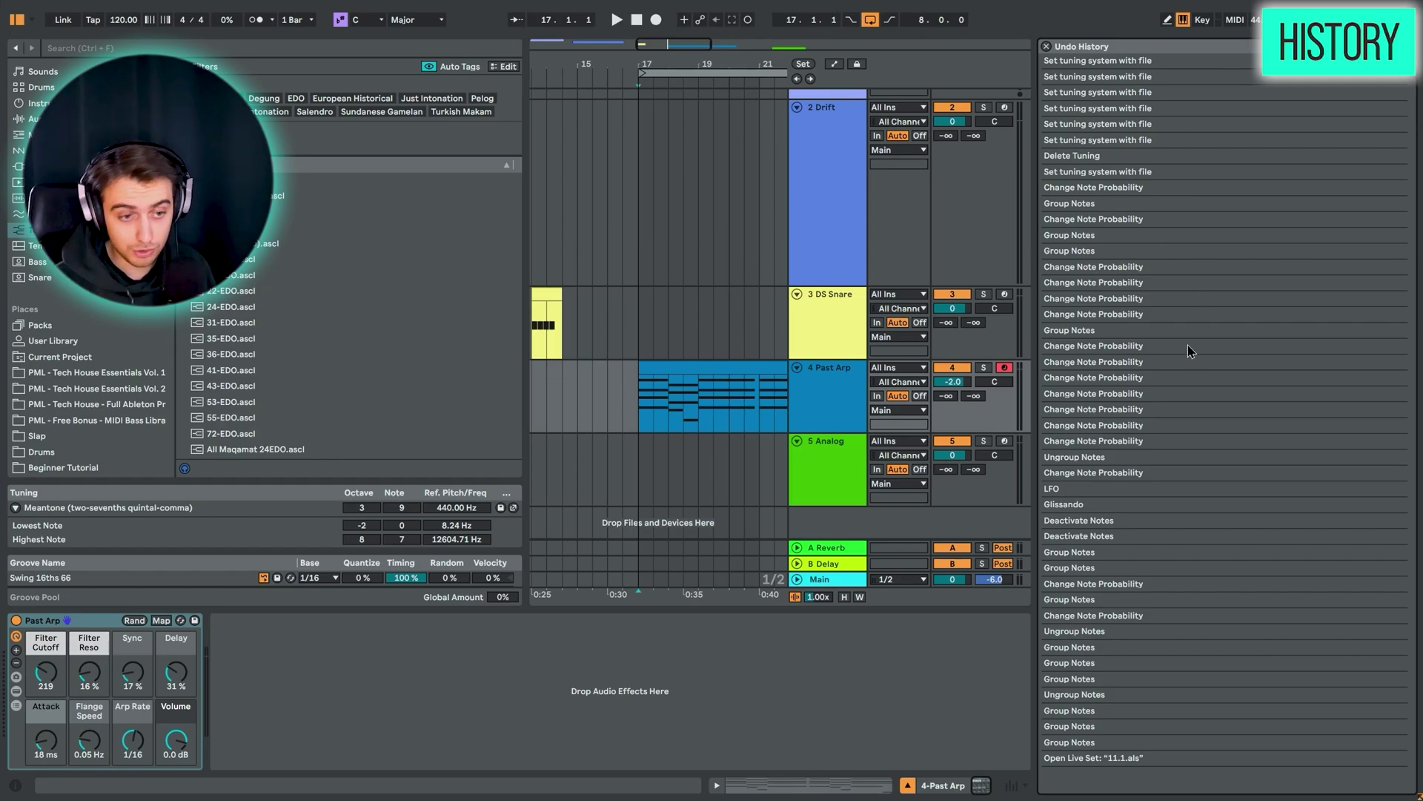
scroll(1126, 227, "up", 8)
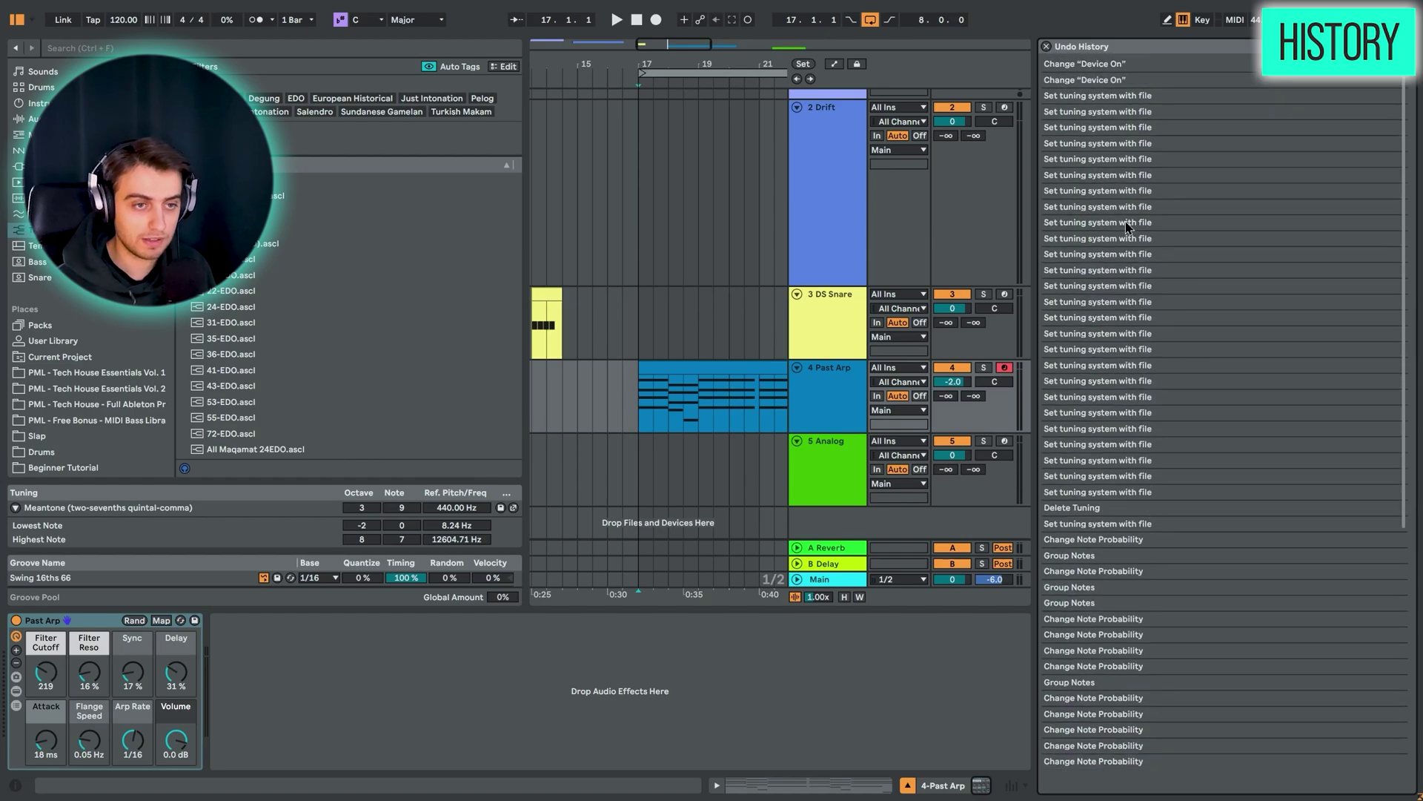
scroll(1138, 433, "down", 5)
scroll(1134, 438, "up", 6)
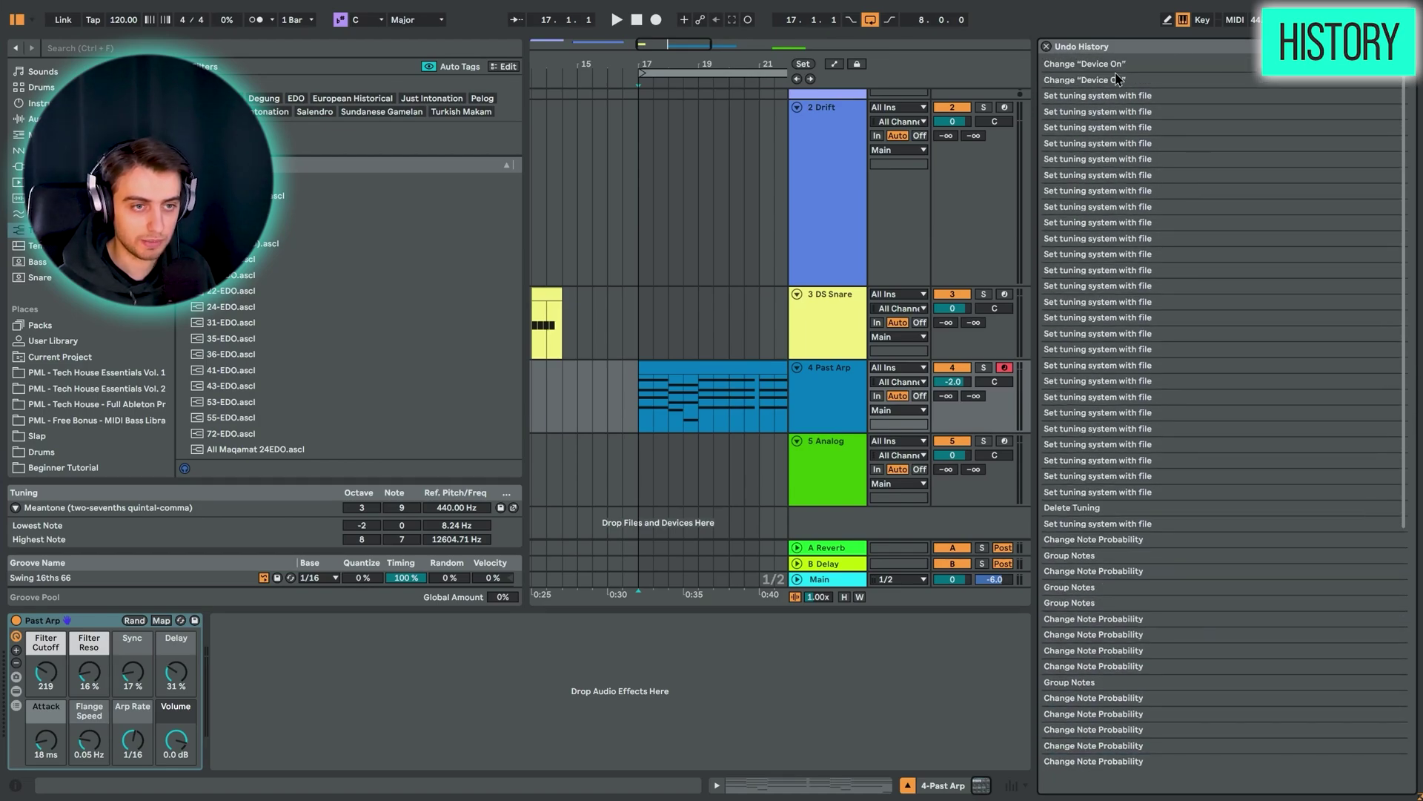
left_click(1113, 65)
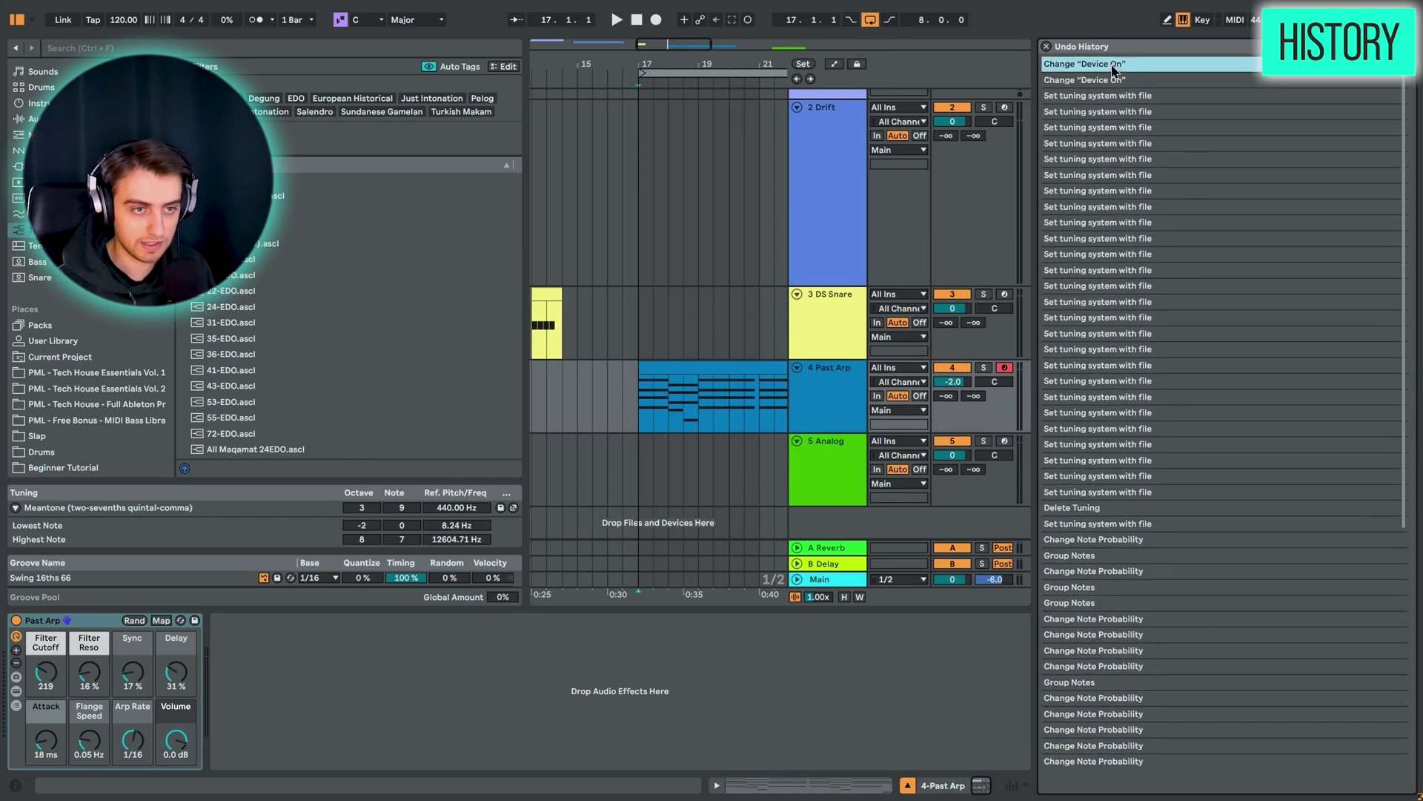
left_click(1046, 48)
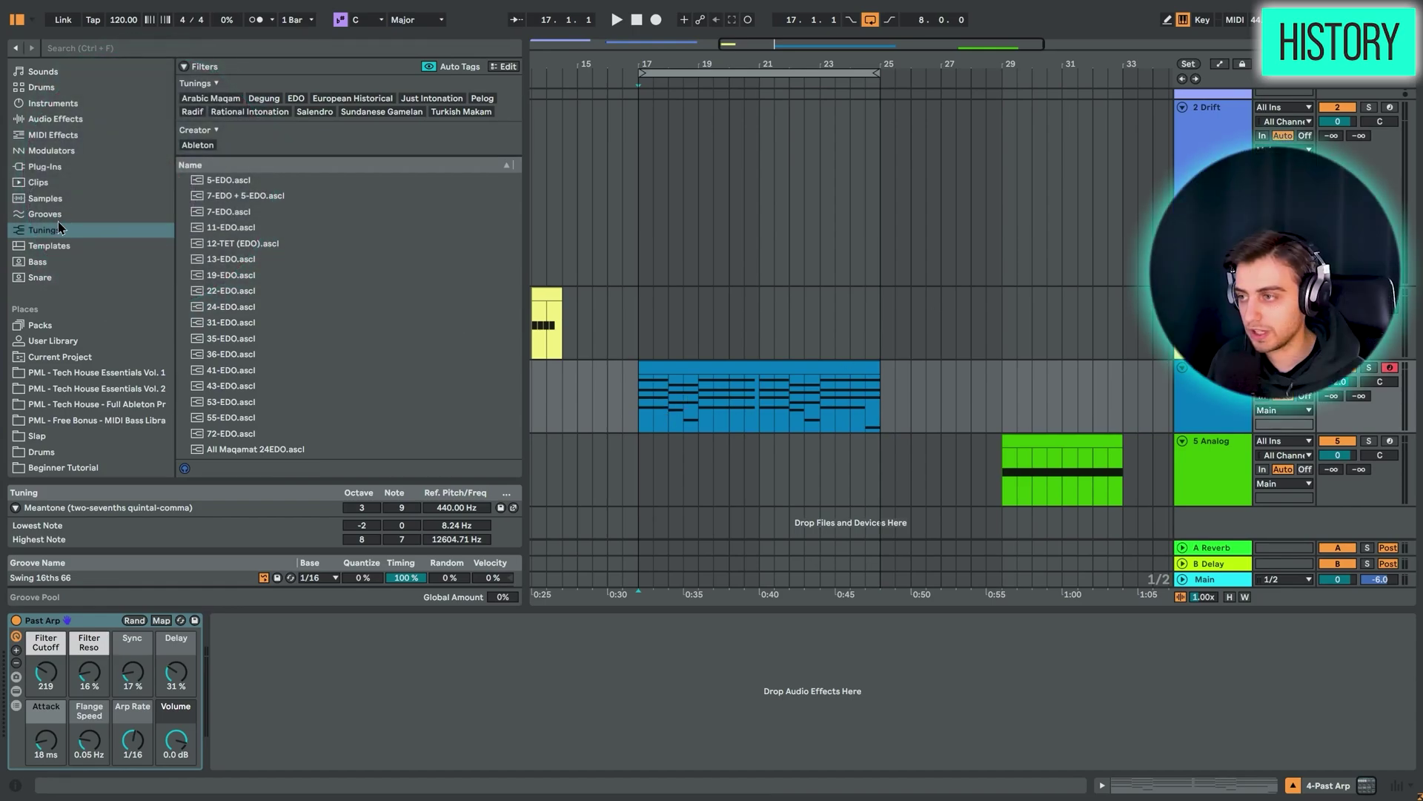
Go back and forward through the browser's navigation history to revisit earlier tuning selections
left_click(17, 49)
left_click(16, 49)
left_click(16, 49)
left_click(17, 49)
left_click(32, 49)
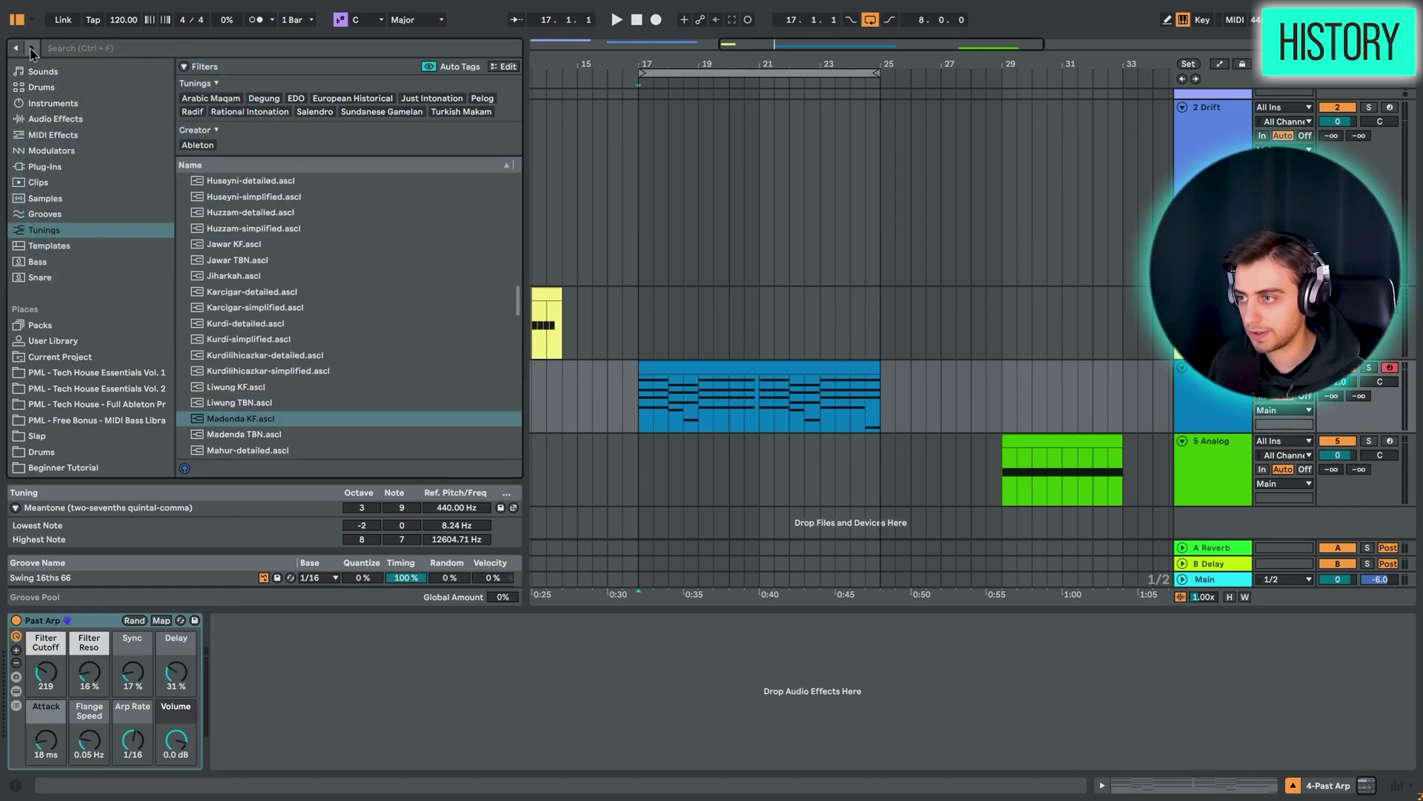
left_click(32, 49)
left_click(32, 49)
left_click(17, 48)
left_click(17, 49)
left_click(16, 49)
left_click(16, 49)
left_click(16, 49)
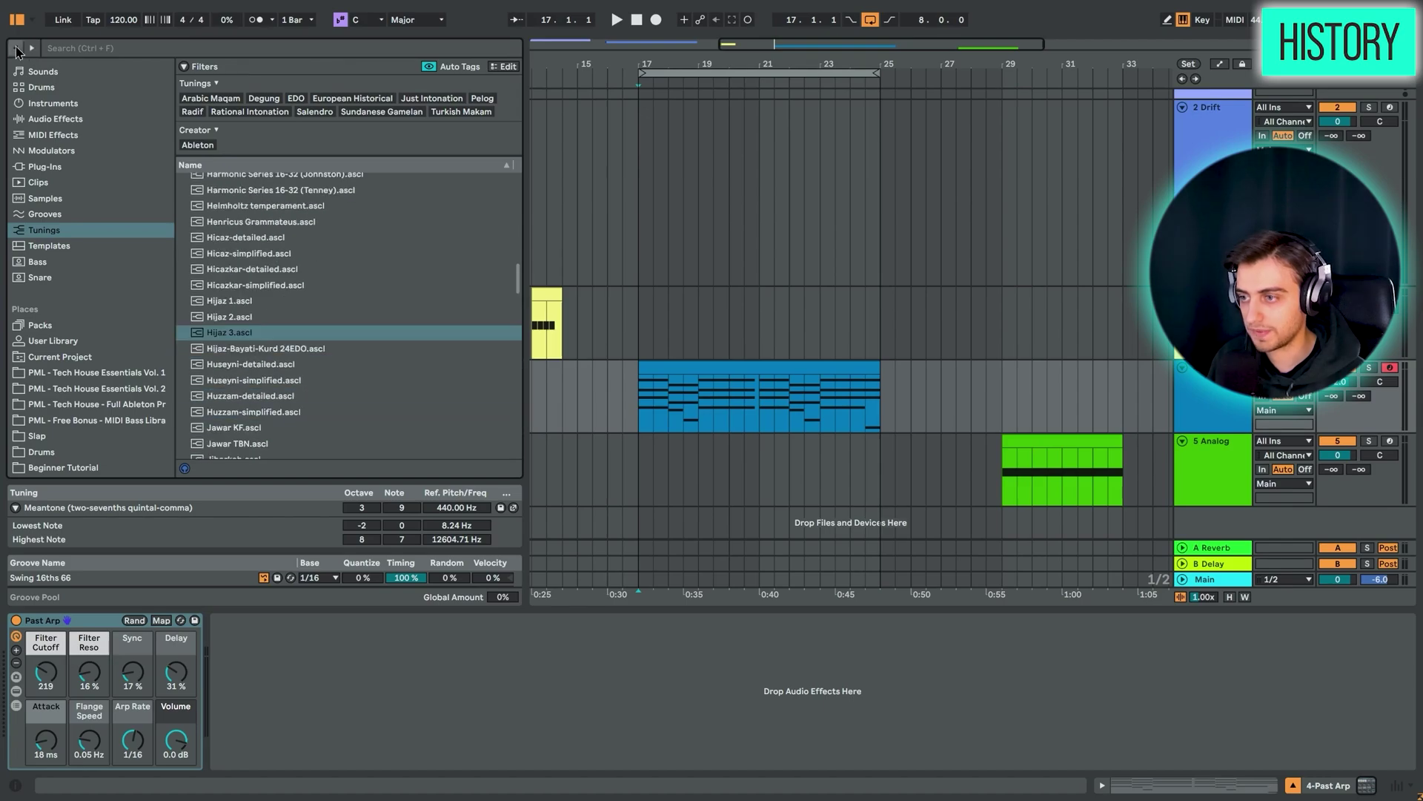
left_click(17, 49)
left_click(17, 49)
left_click(15, 48)
left_click(15, 48)
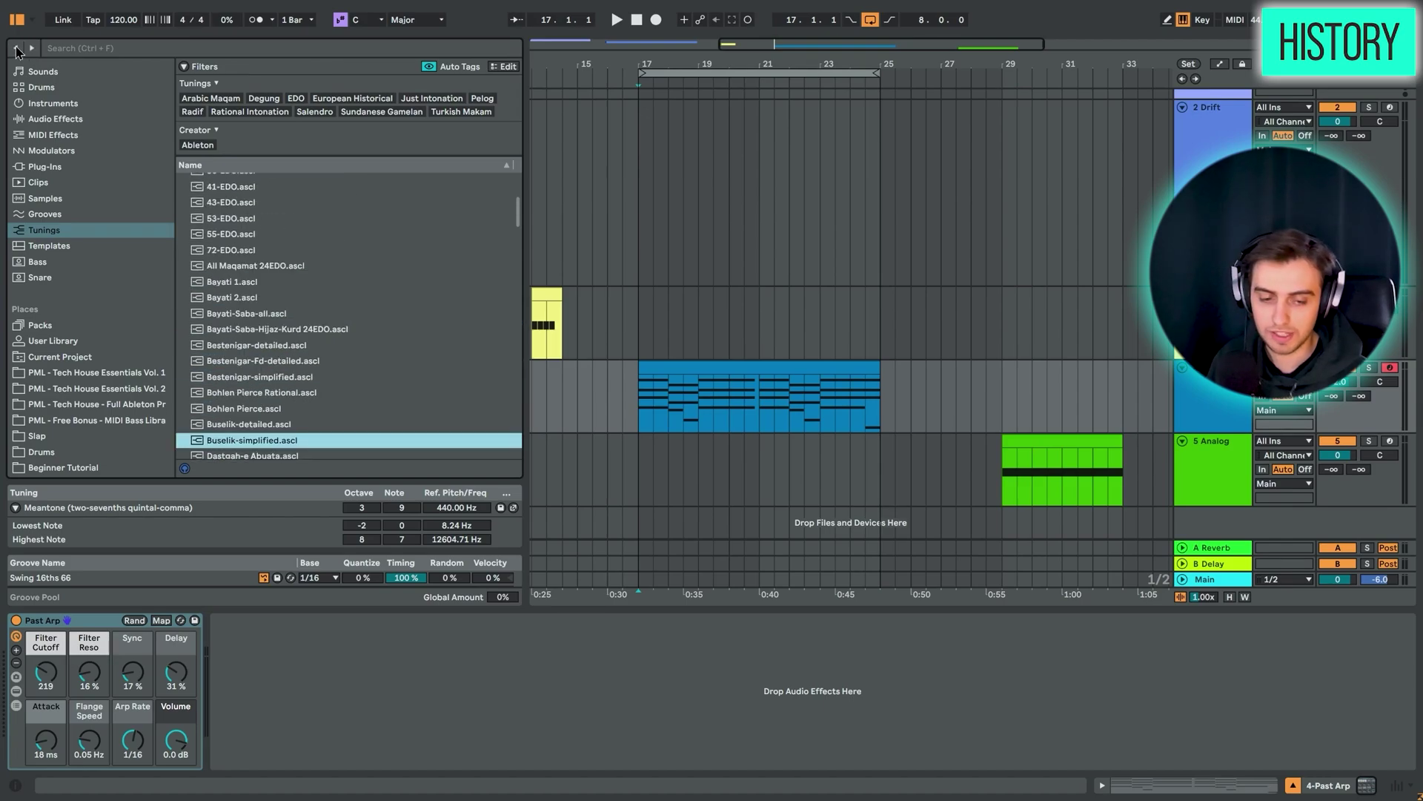
Open the Melodic House Samples folder and examine the Type and Drums tags of the BD Kick 001 one-shot
scroll(89, 244, "up", 3)
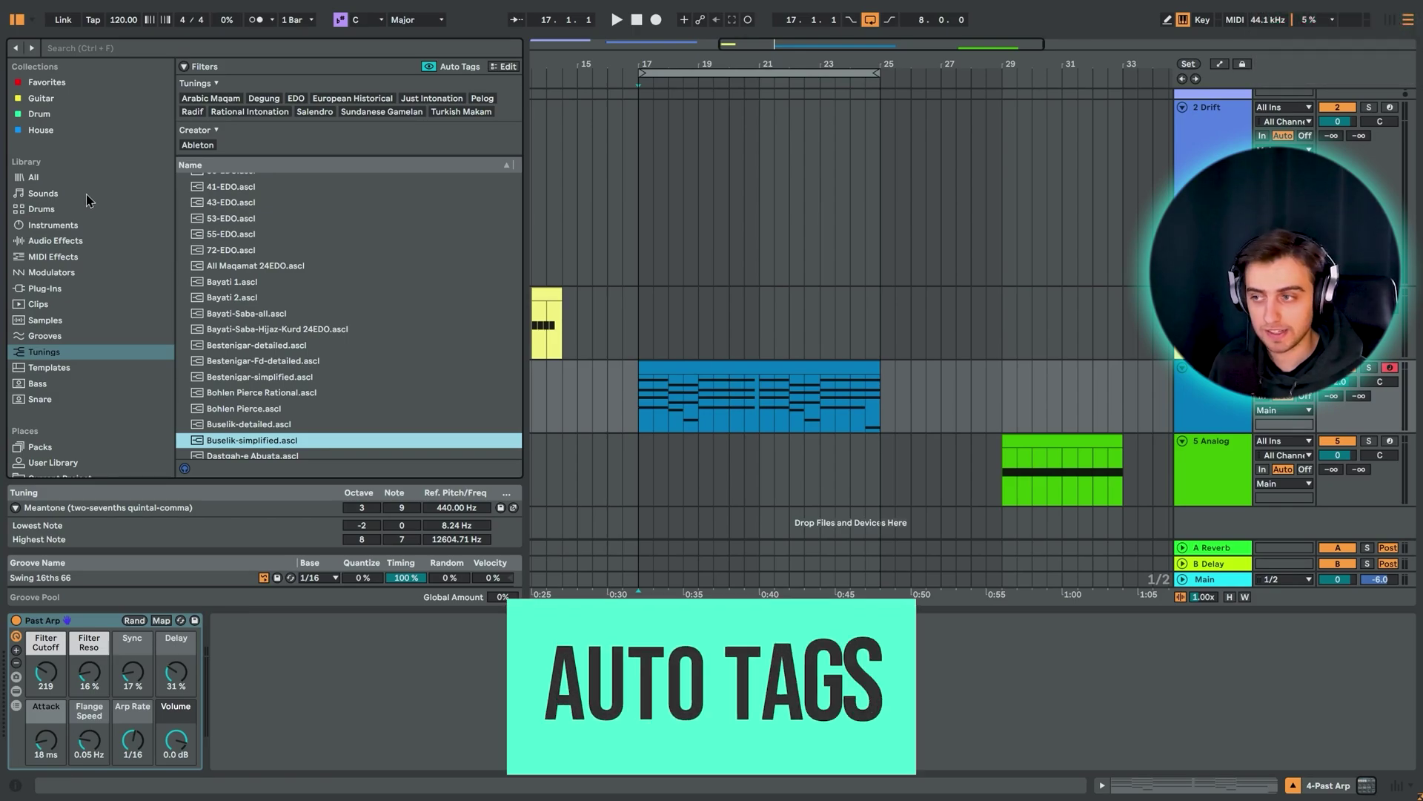
scroll(102, 363, "down", 3)
scroll(102, 363, "down", 5)
left_click(141, 262)
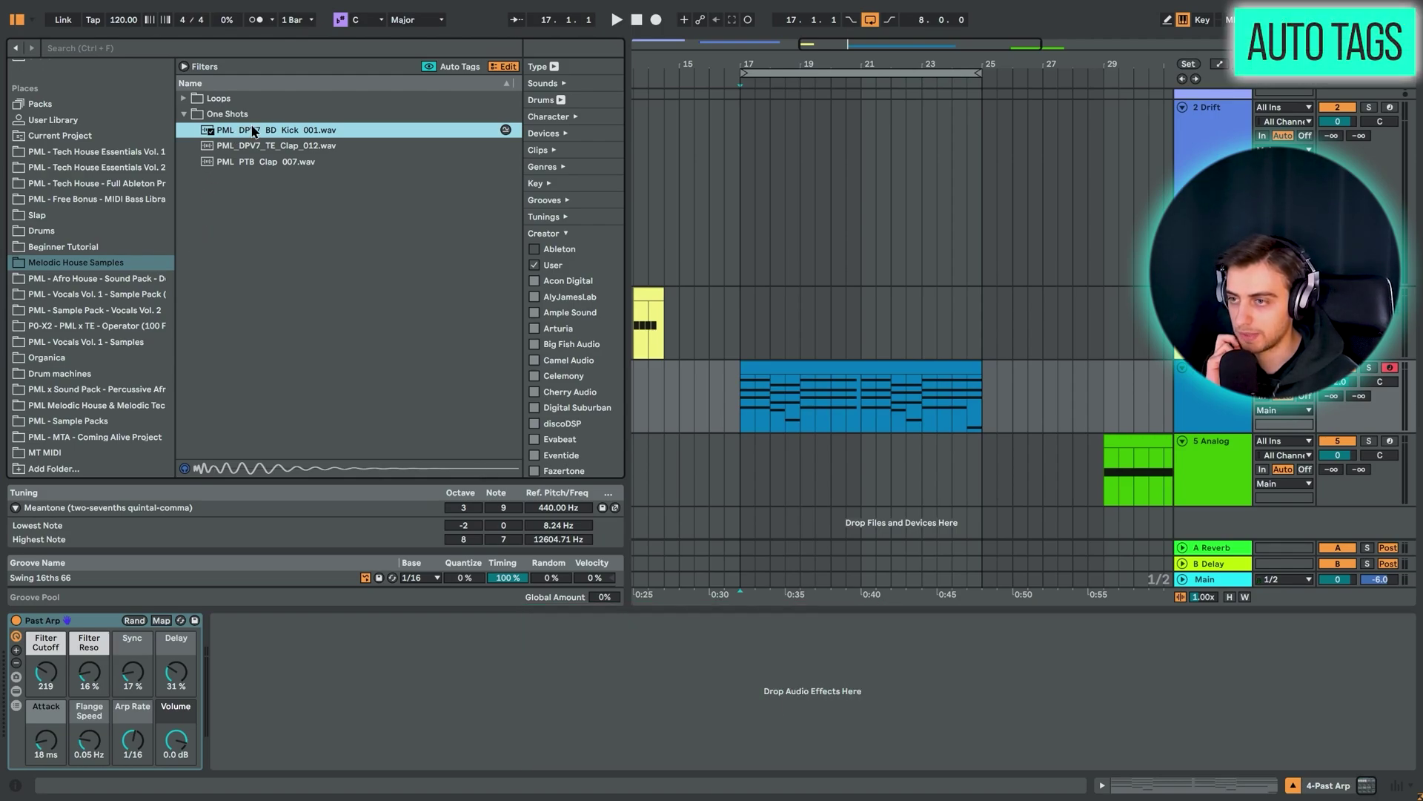
left_click(554, 67)
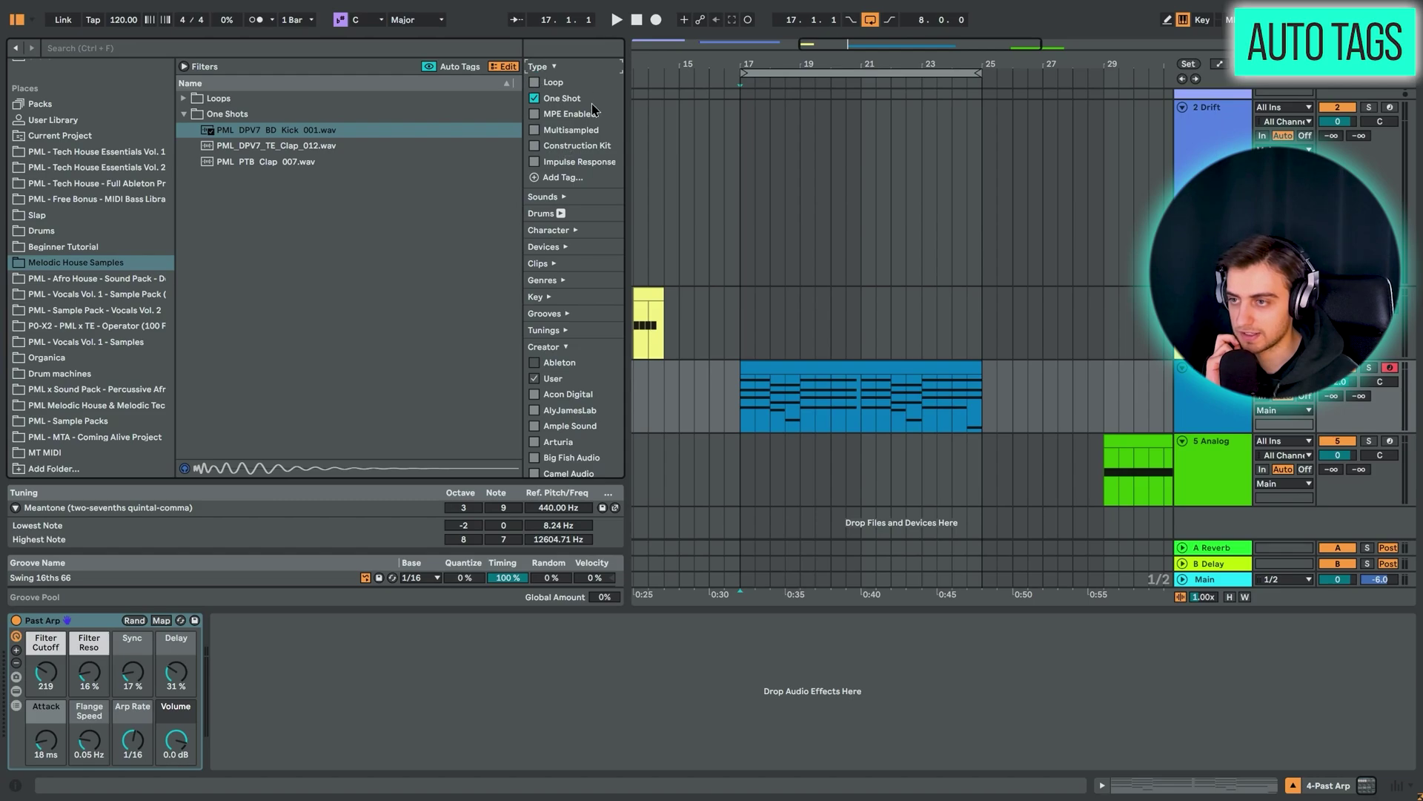
left_click(560, 213)
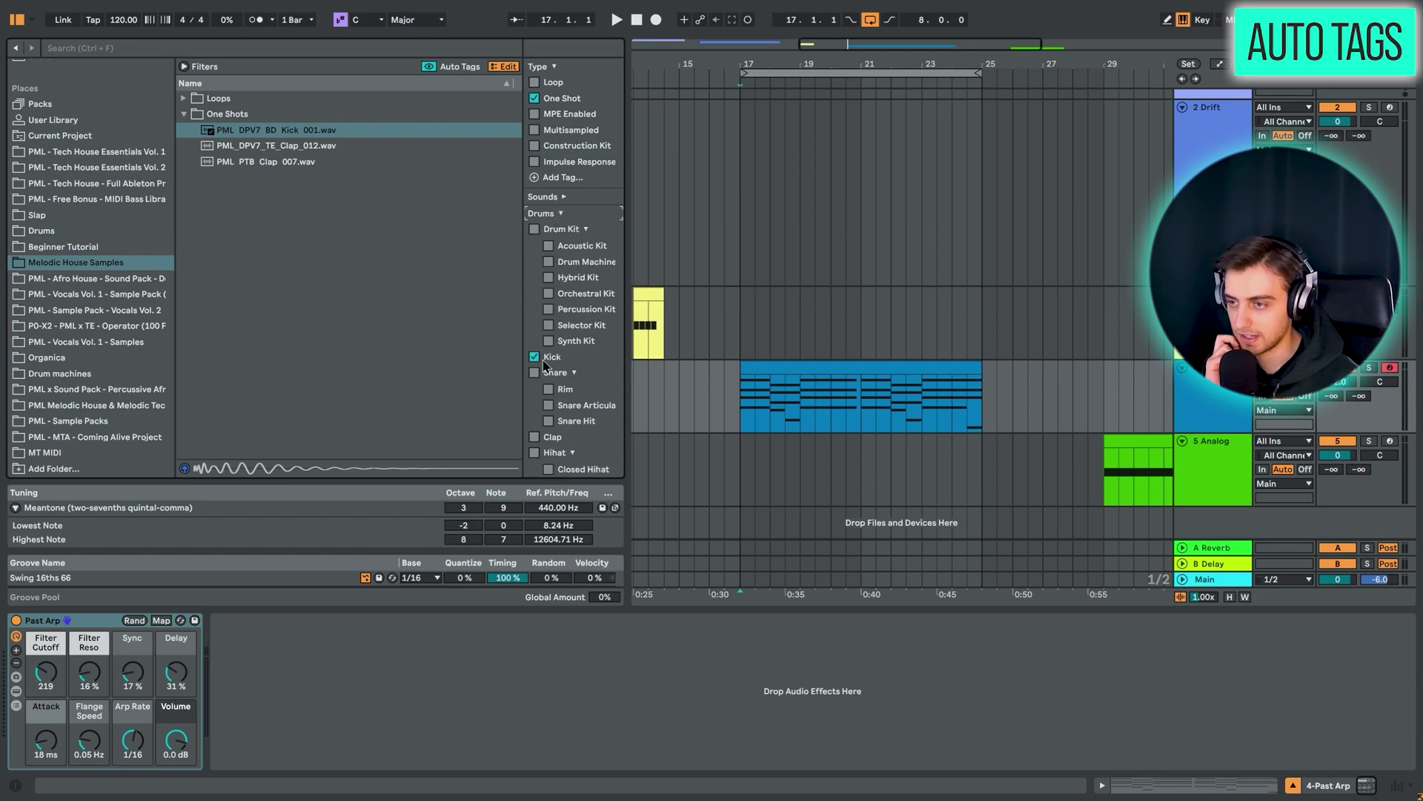
Turn Auto Tags off and on again, and compare the tags of the clap one-shots and Shakerloop 008
left_click(429, 66)
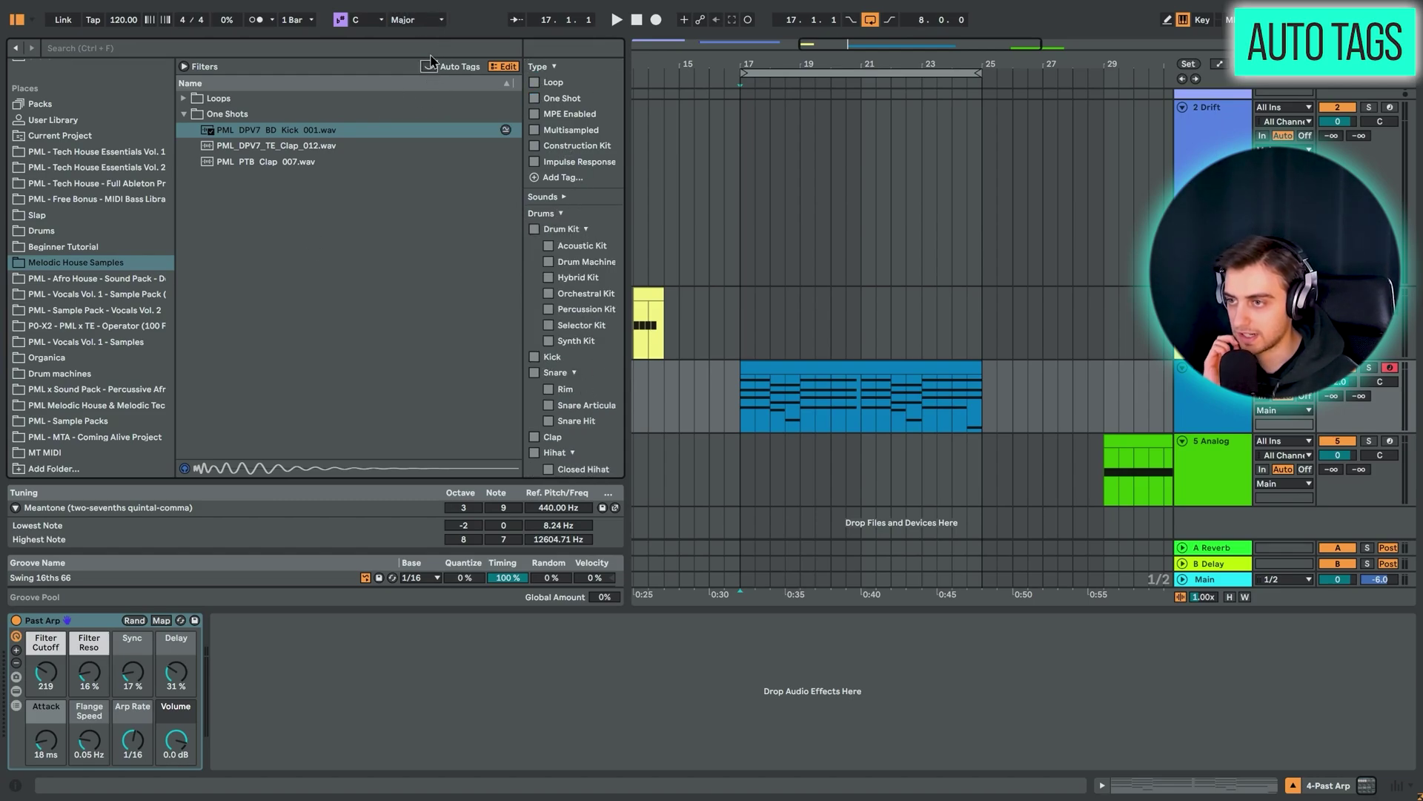
left_click(429, 67)
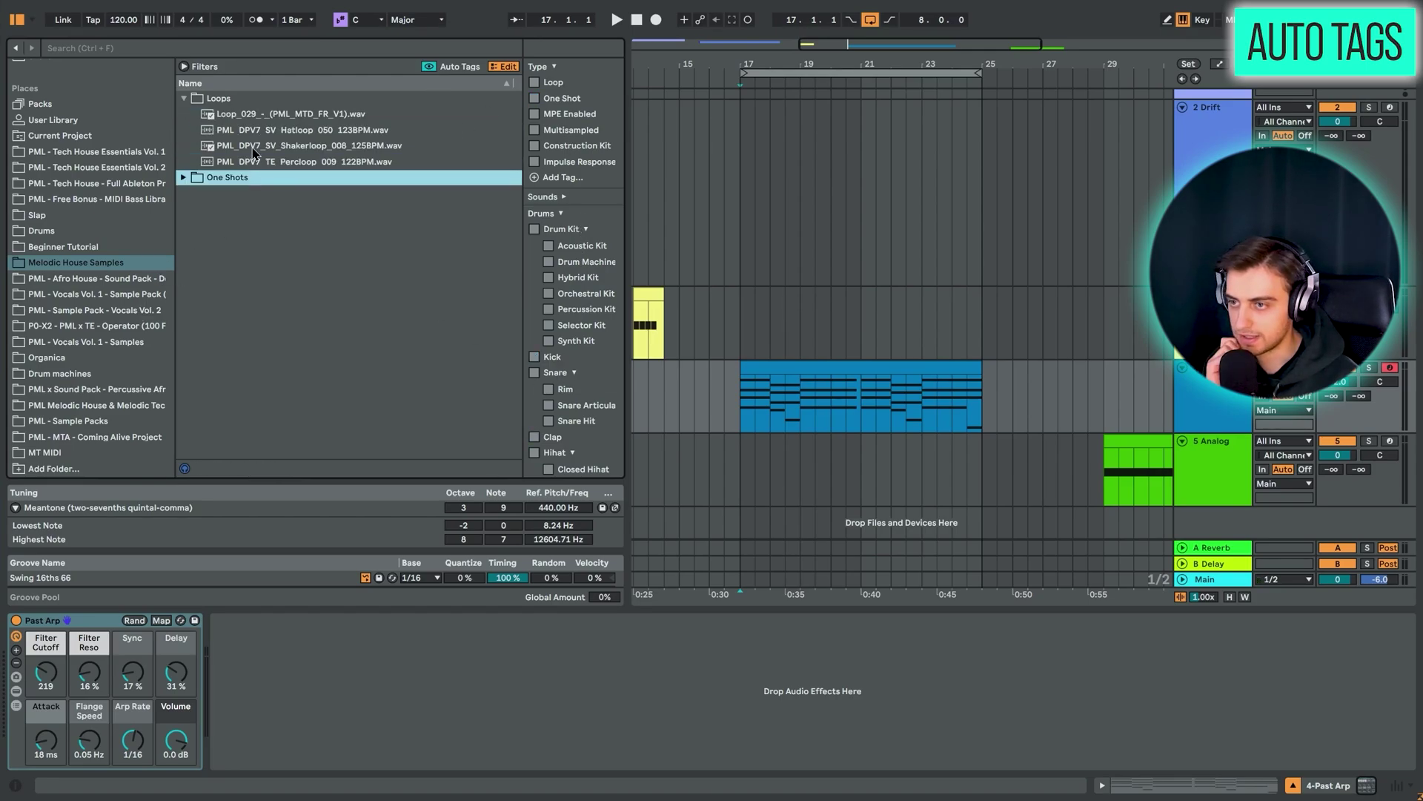
left_click(252, 148)
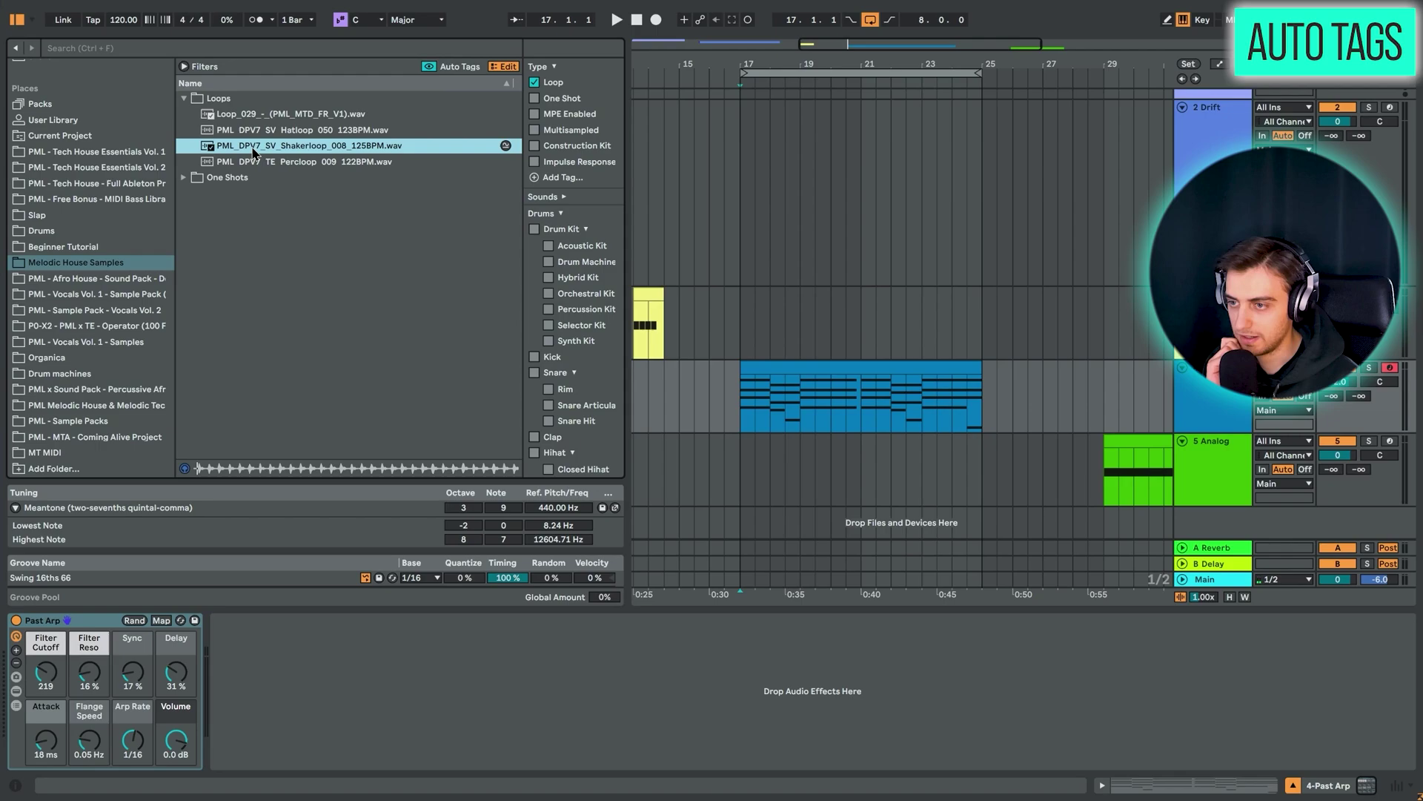
scroll(585, 148, "down", 10)
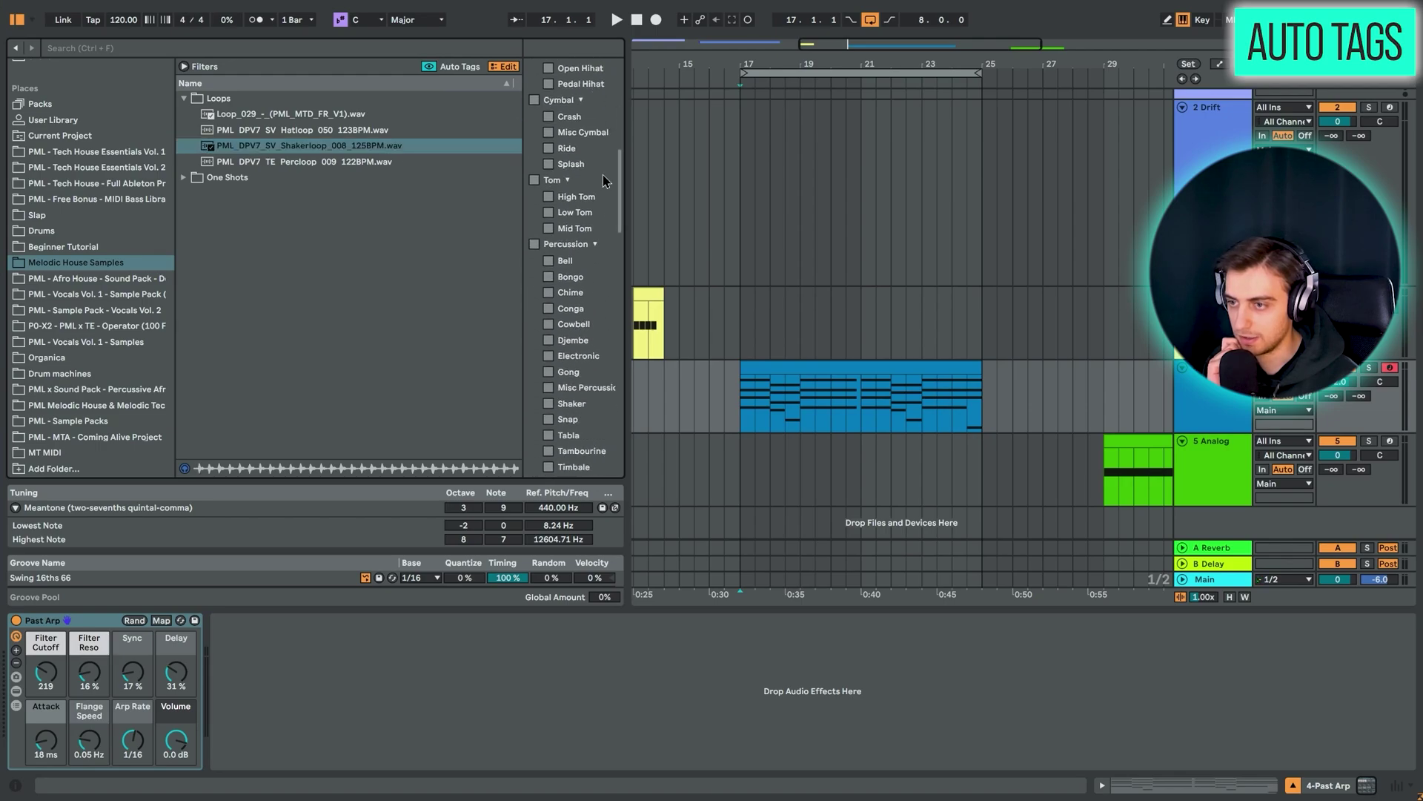
scroll(623, 256, "up", 2)
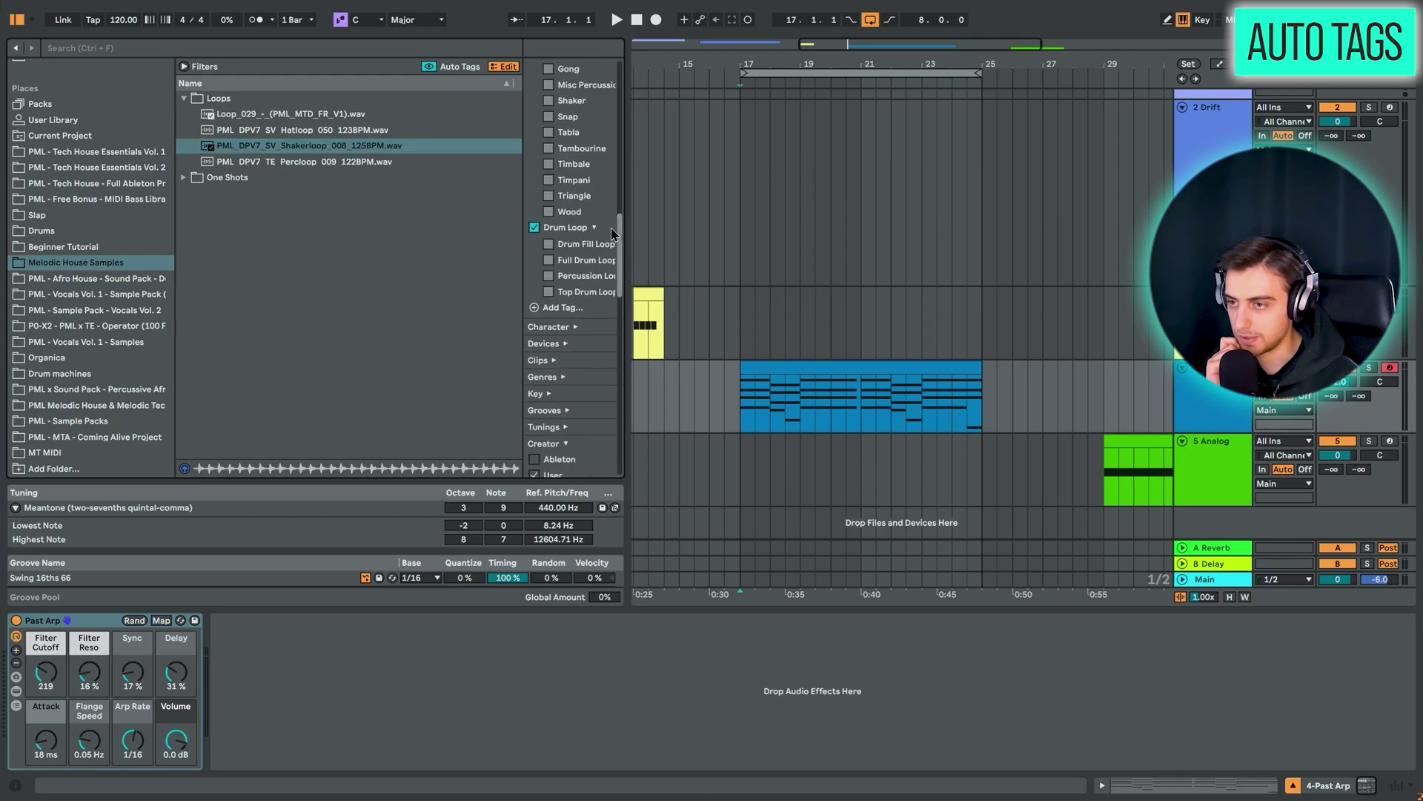
scroll(612, 233, "up", 8)
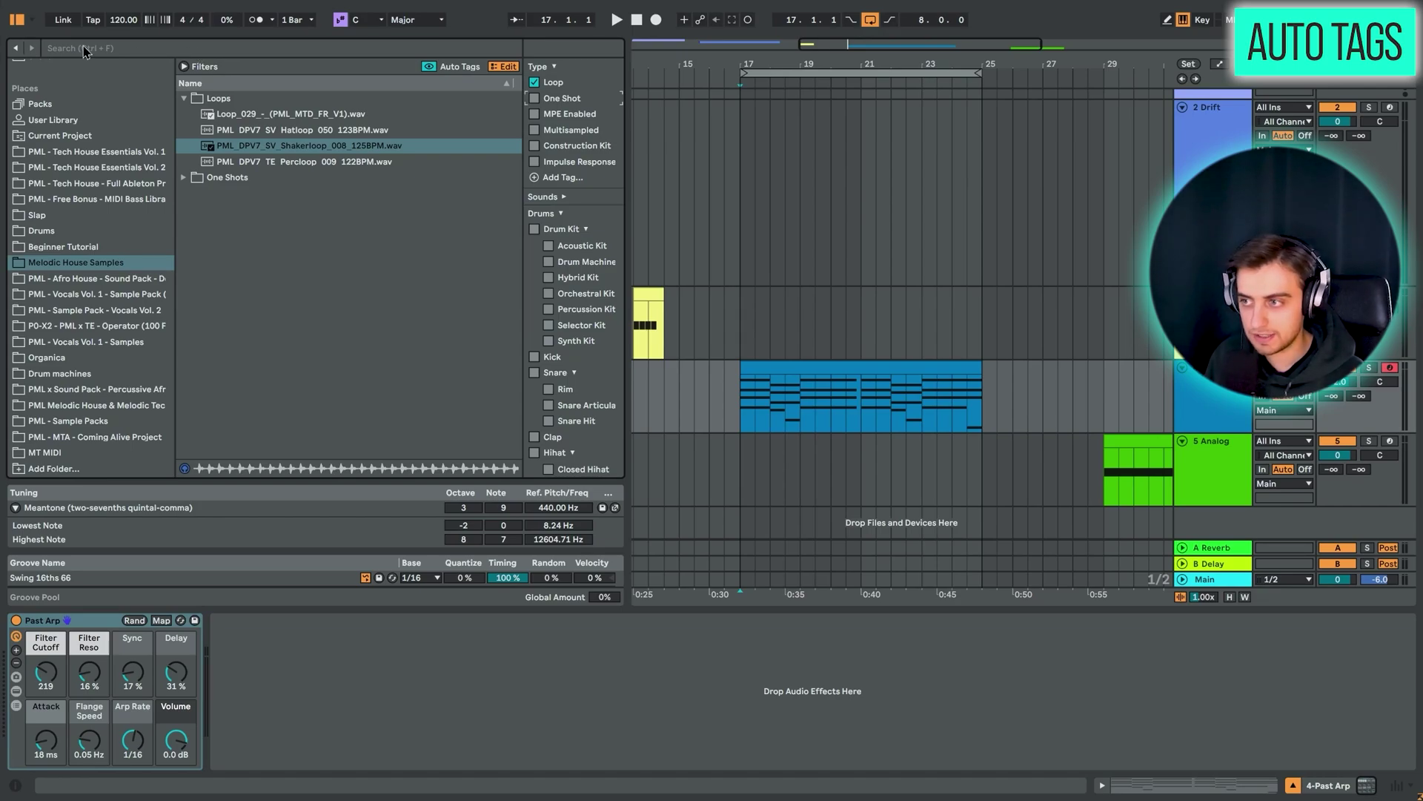
Hide the browser, show the Analog track's devices, and play its clip with the LFO device off
left_click(17, 21)
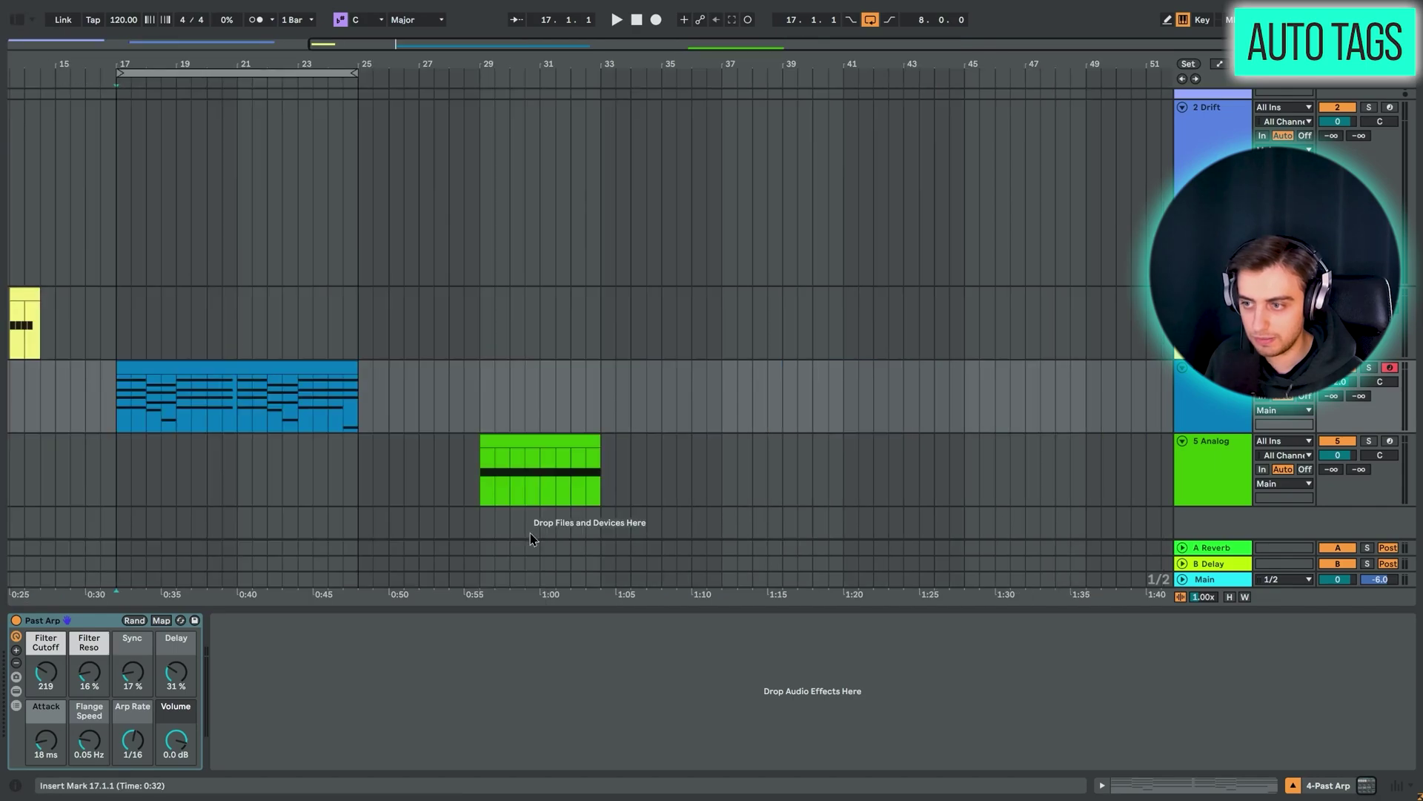
left_click(1207, 468)
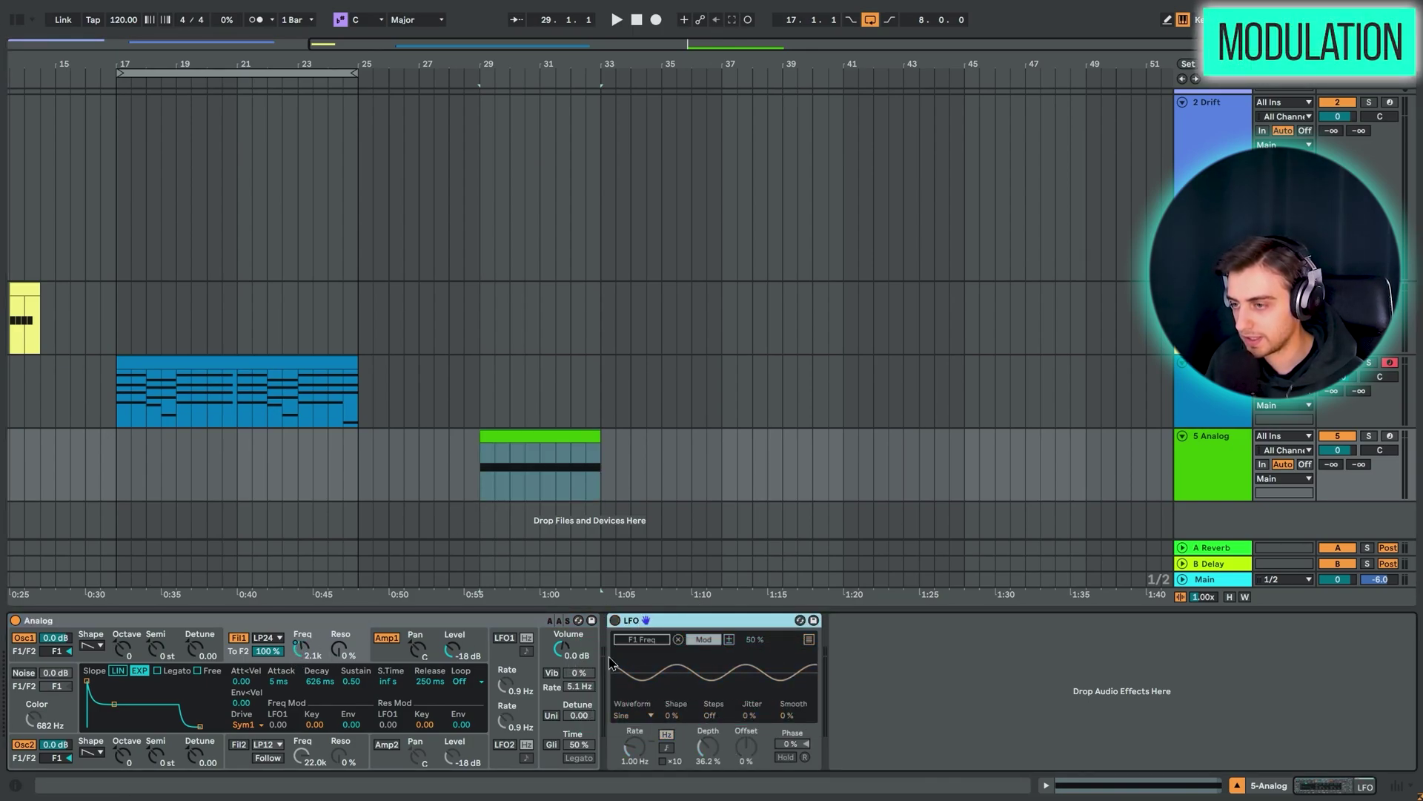
key("space")
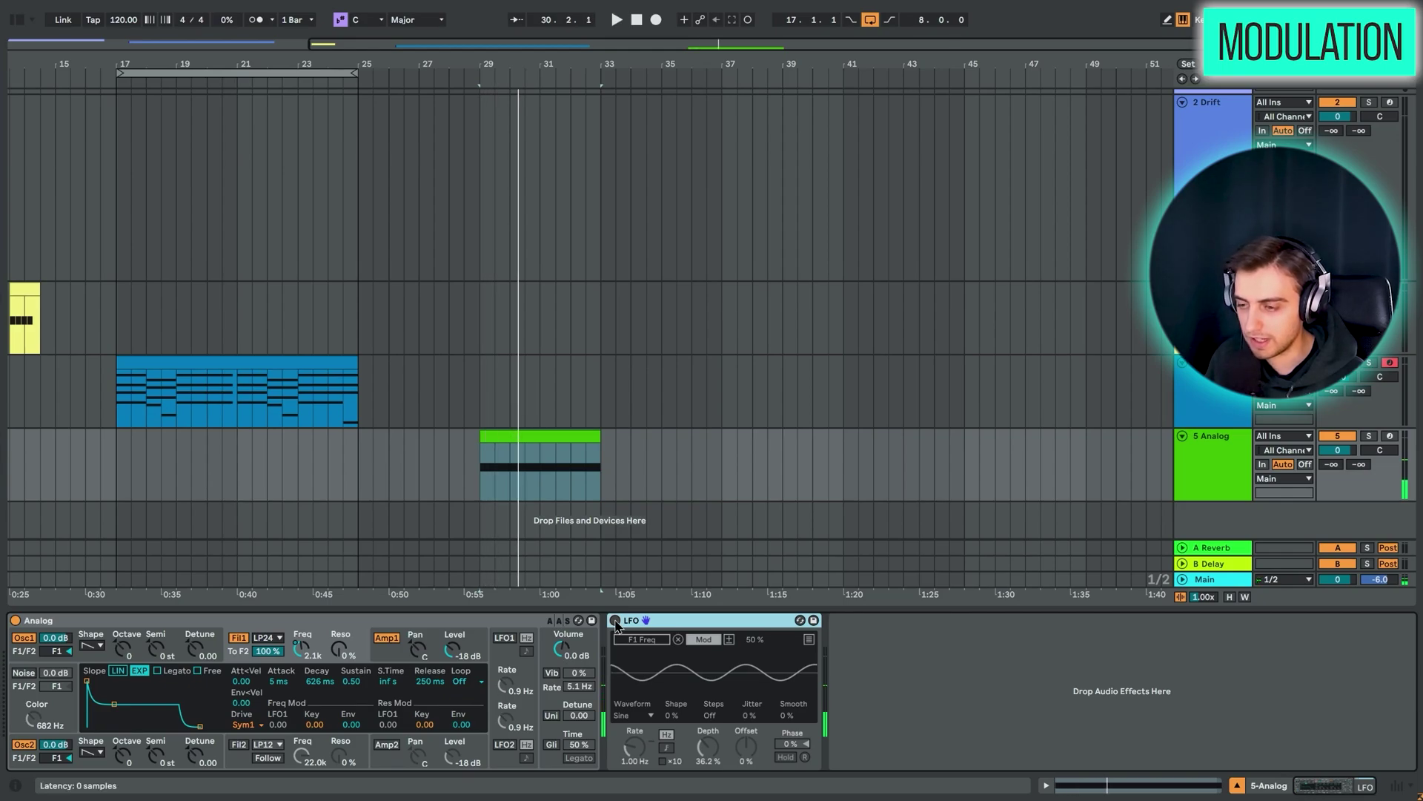
Turn on the LFO modulating F1 Freq and play the Analog clip, lowering the filter 1 frequency to 420
left_click(616, 620)
key("space")
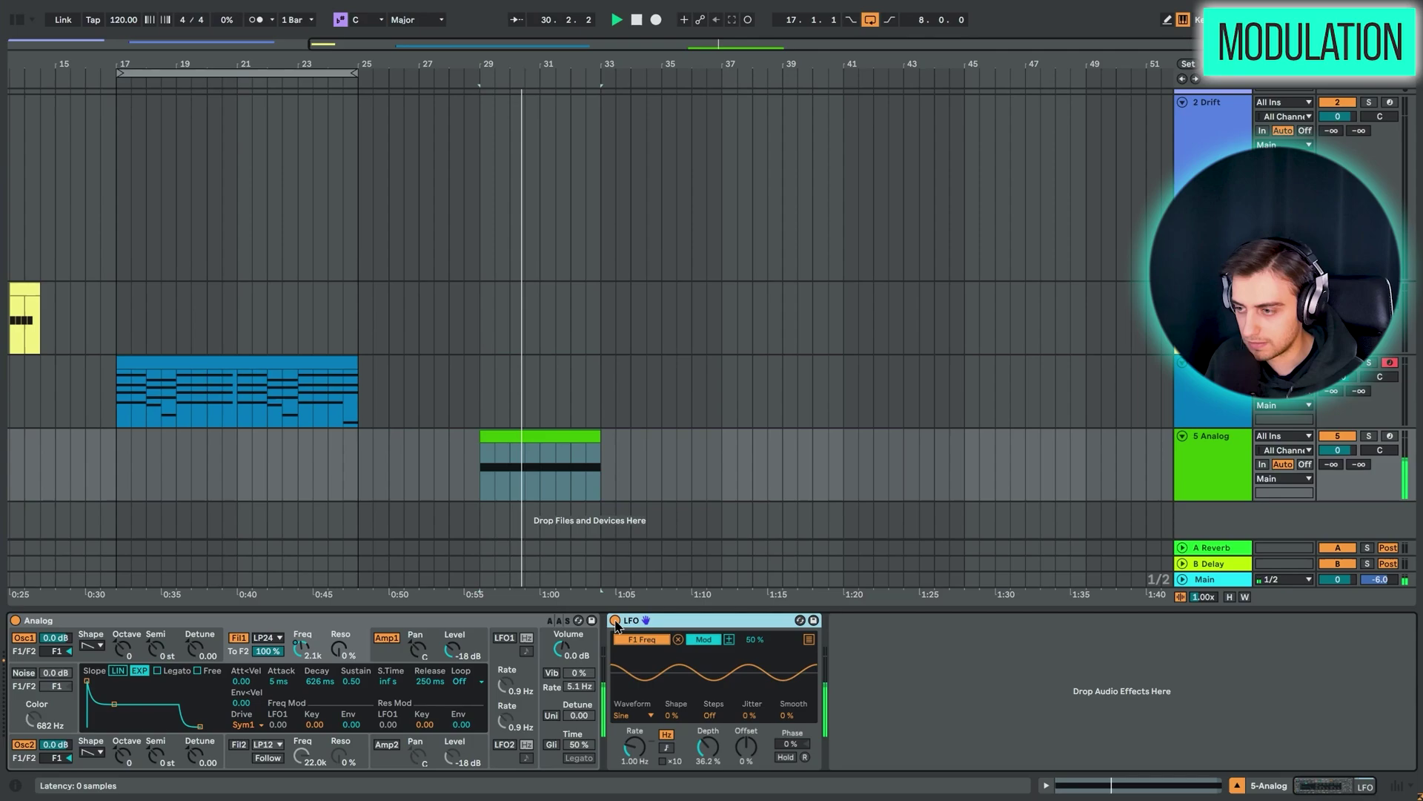
key("space")
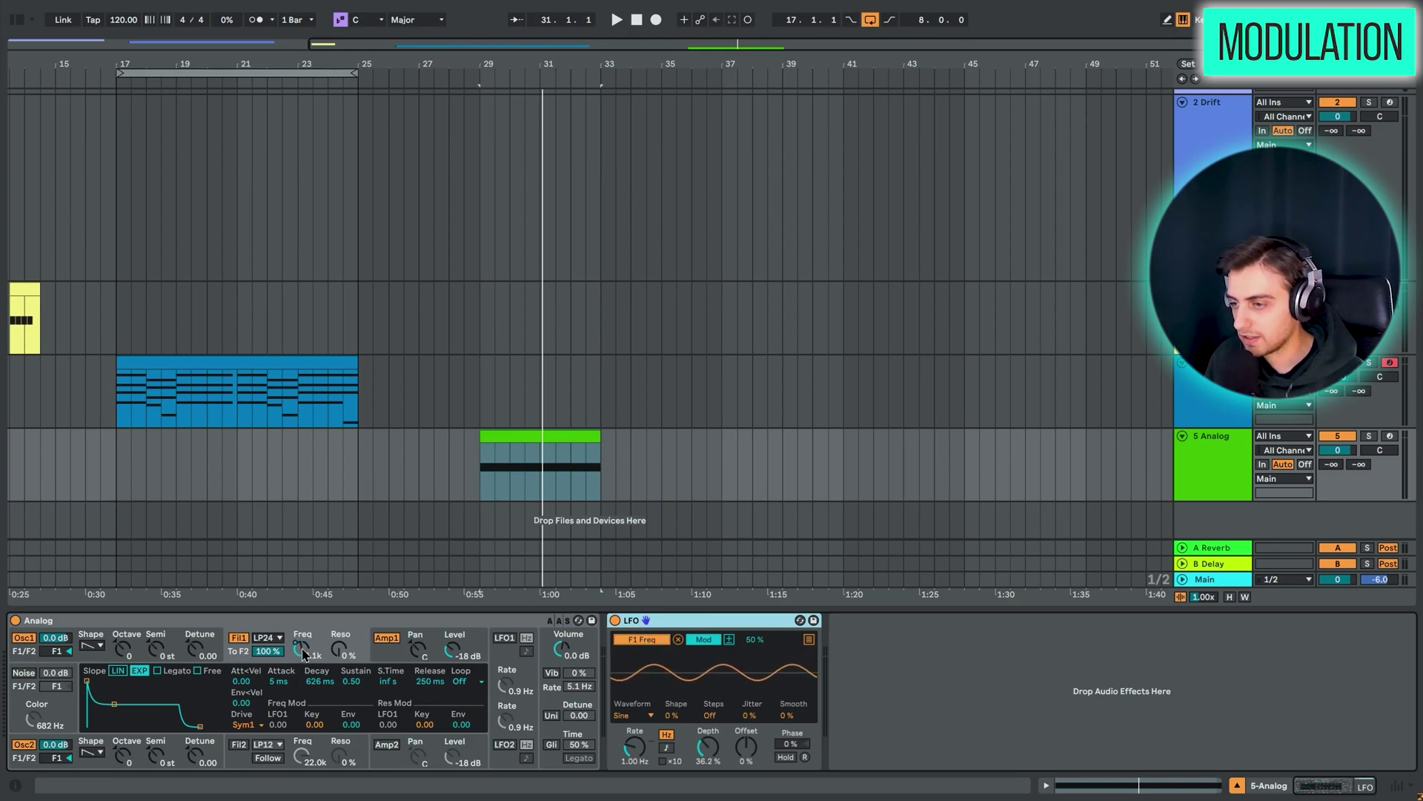
key("space")
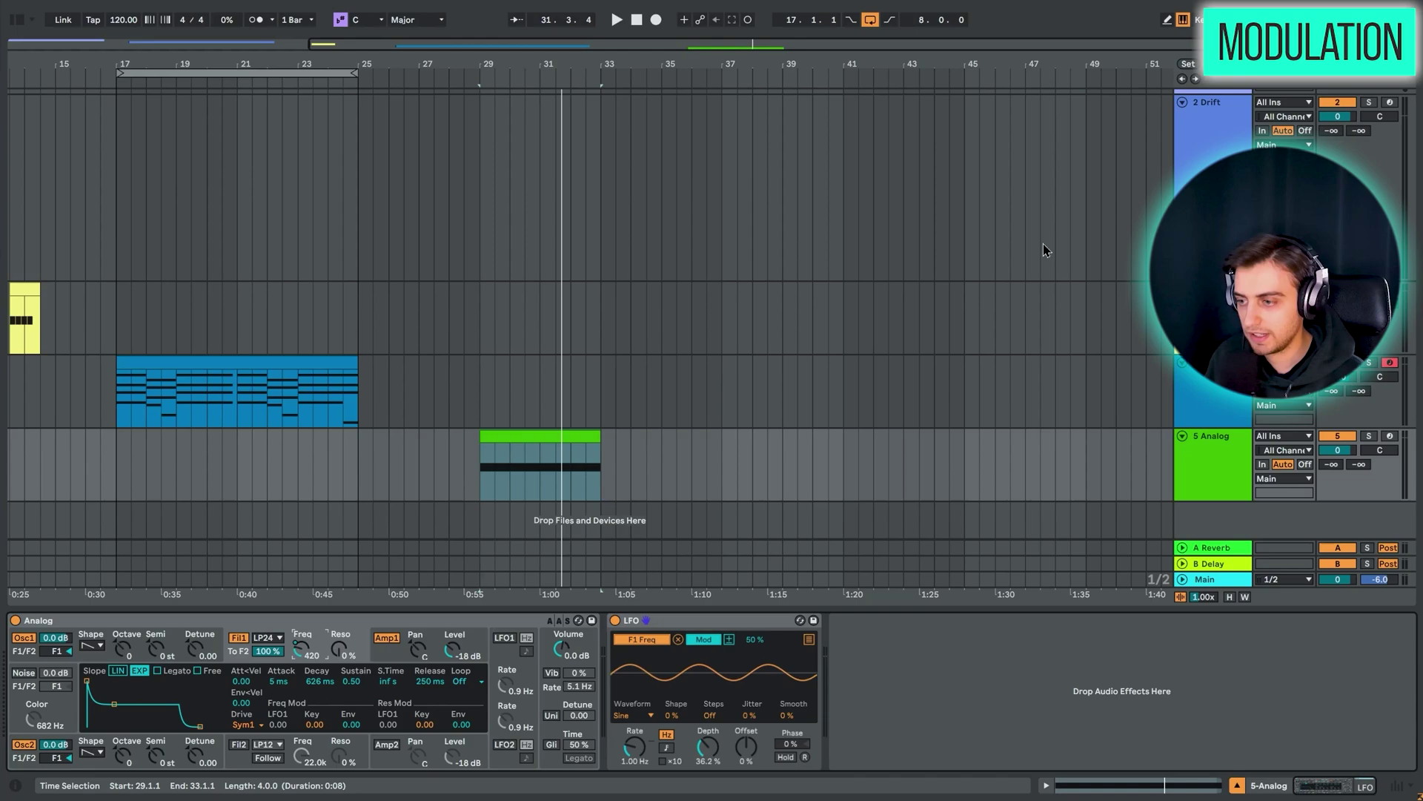
Show automation and draw a rising F1 Freq ramp across the Analog clip, starting at 210, and play it
key("a")
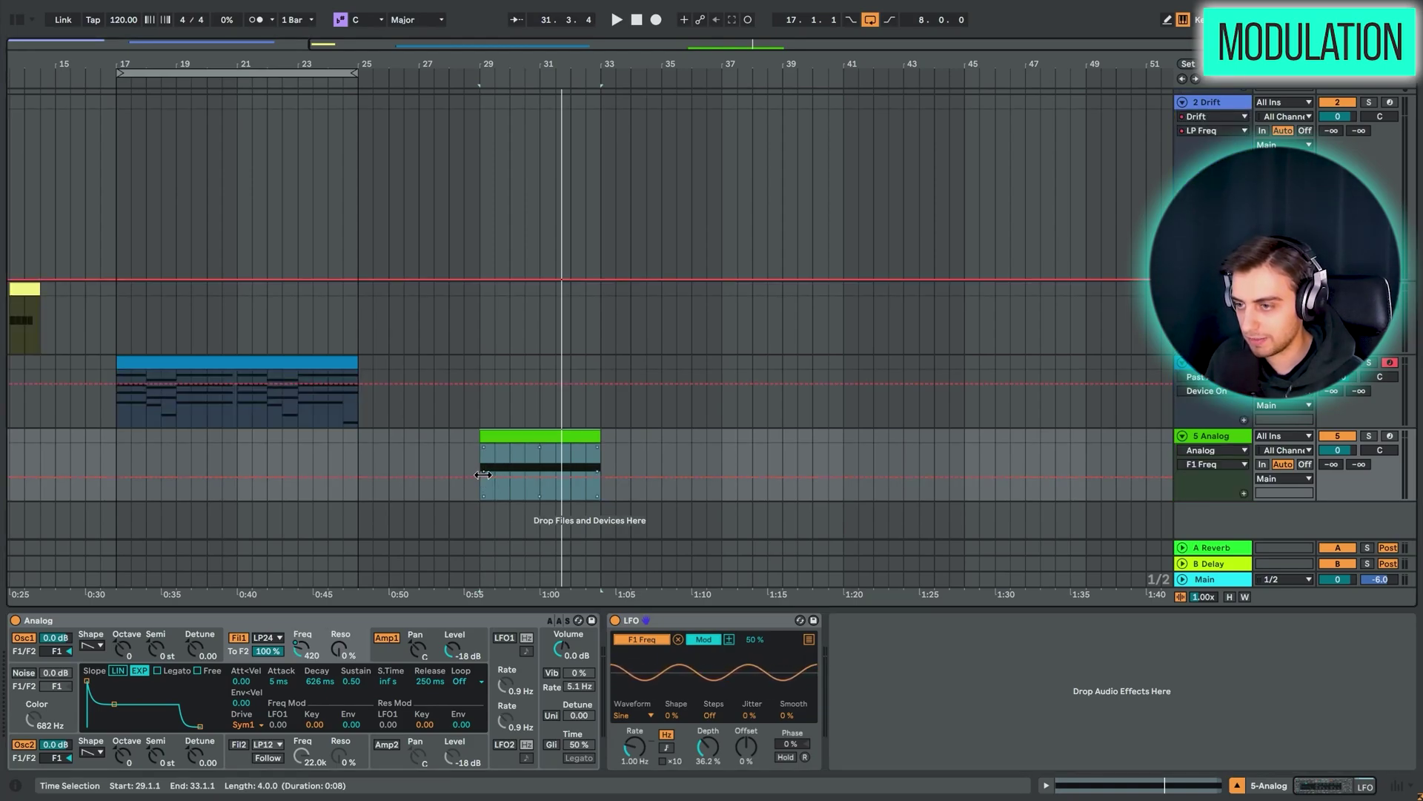
left_click_drag(487, 478, 487, 483)
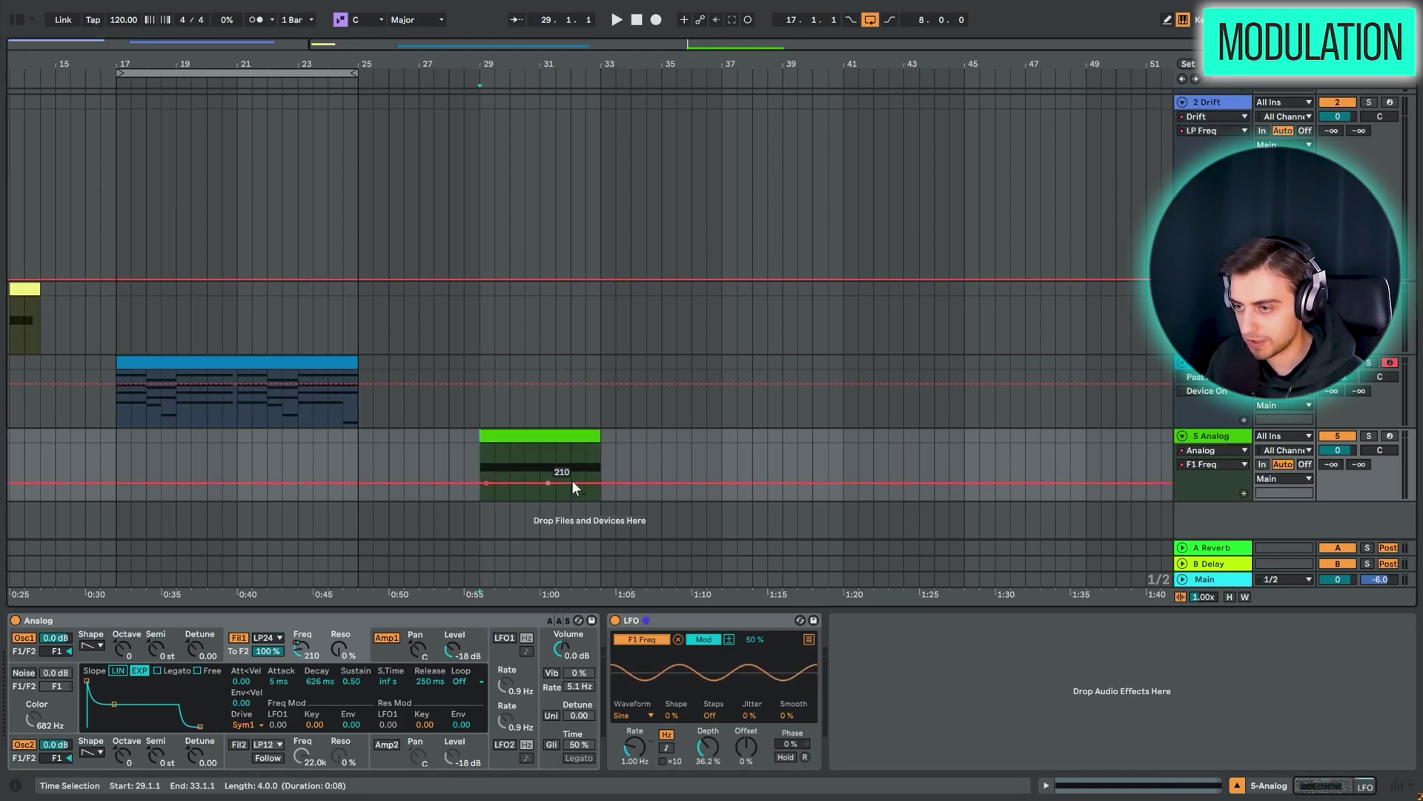
left_click(600, 483)
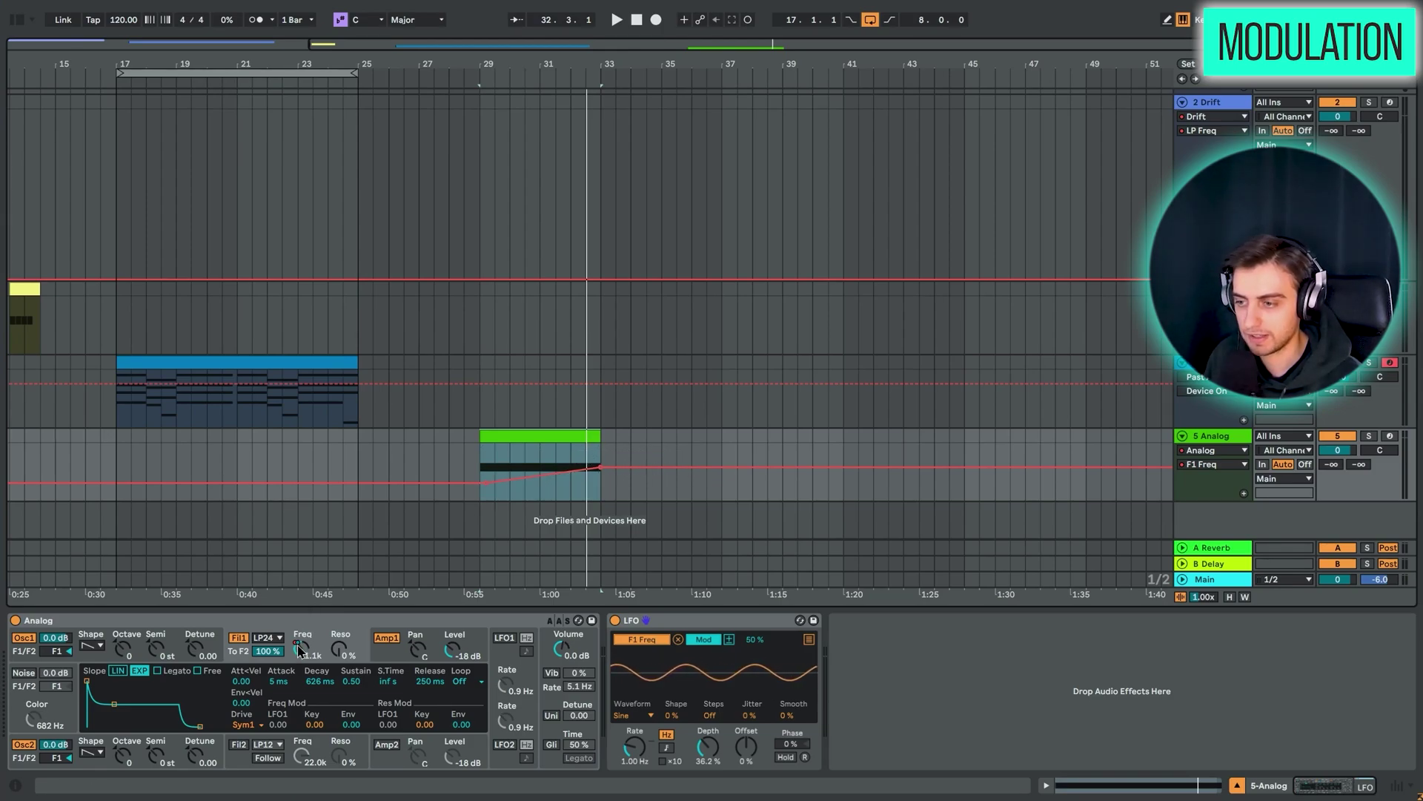
left_click(915, 670)
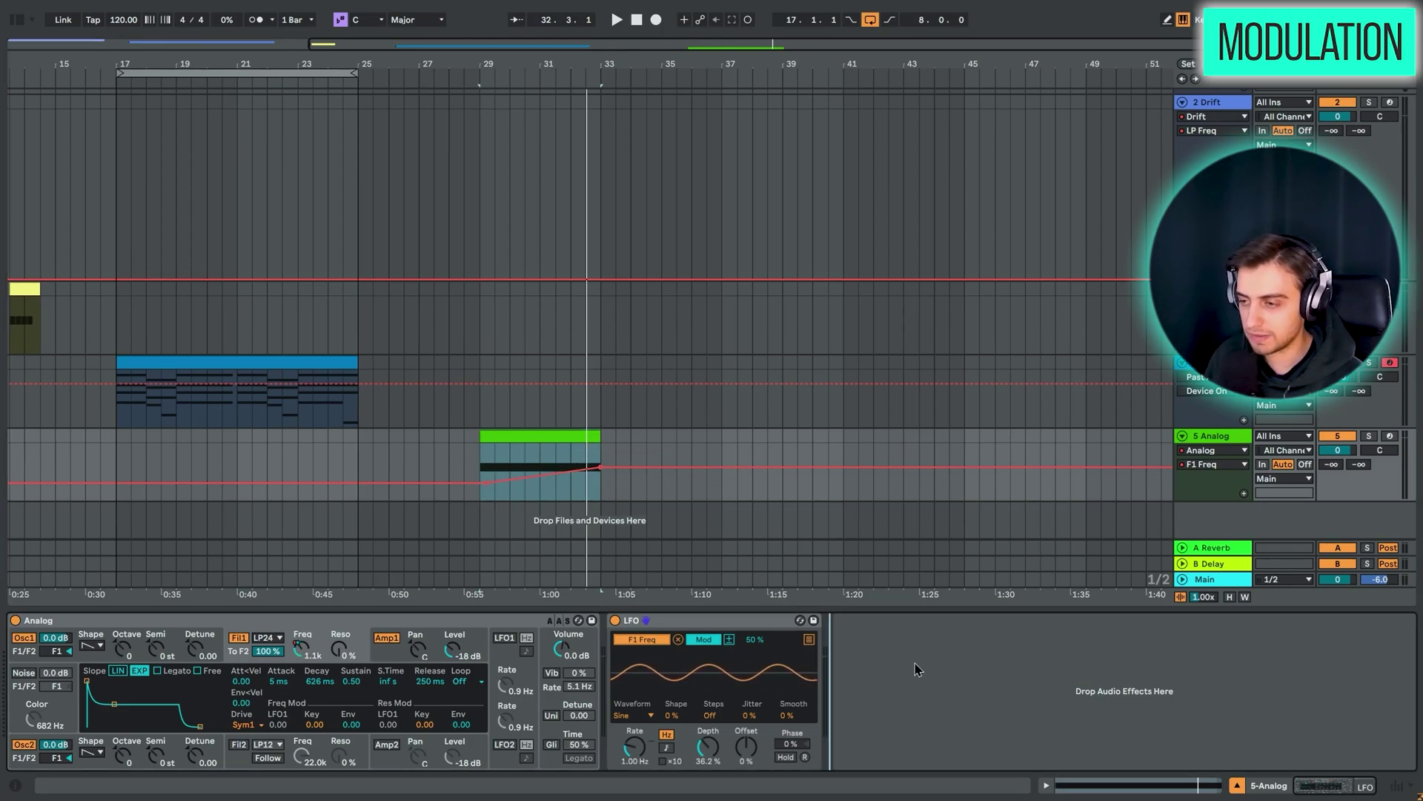